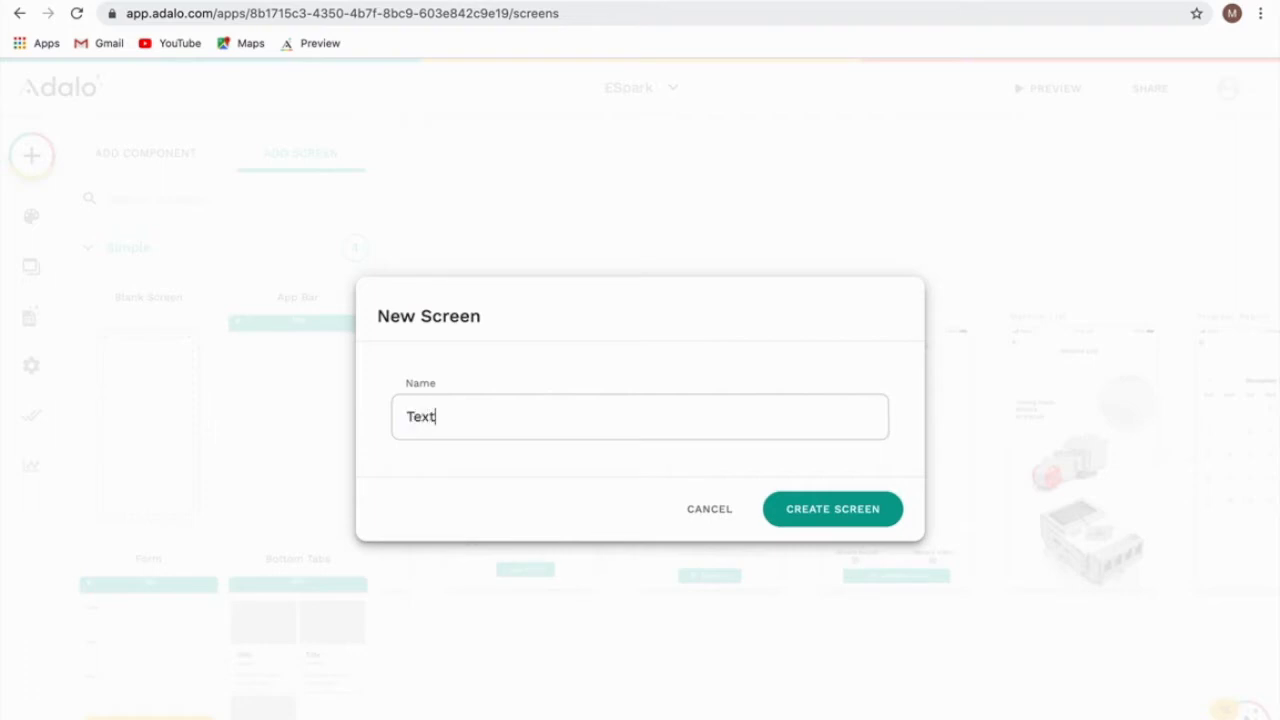
Create the new screen named Text and place a button component in its upper area
{"action": "key", "text": "Return"}
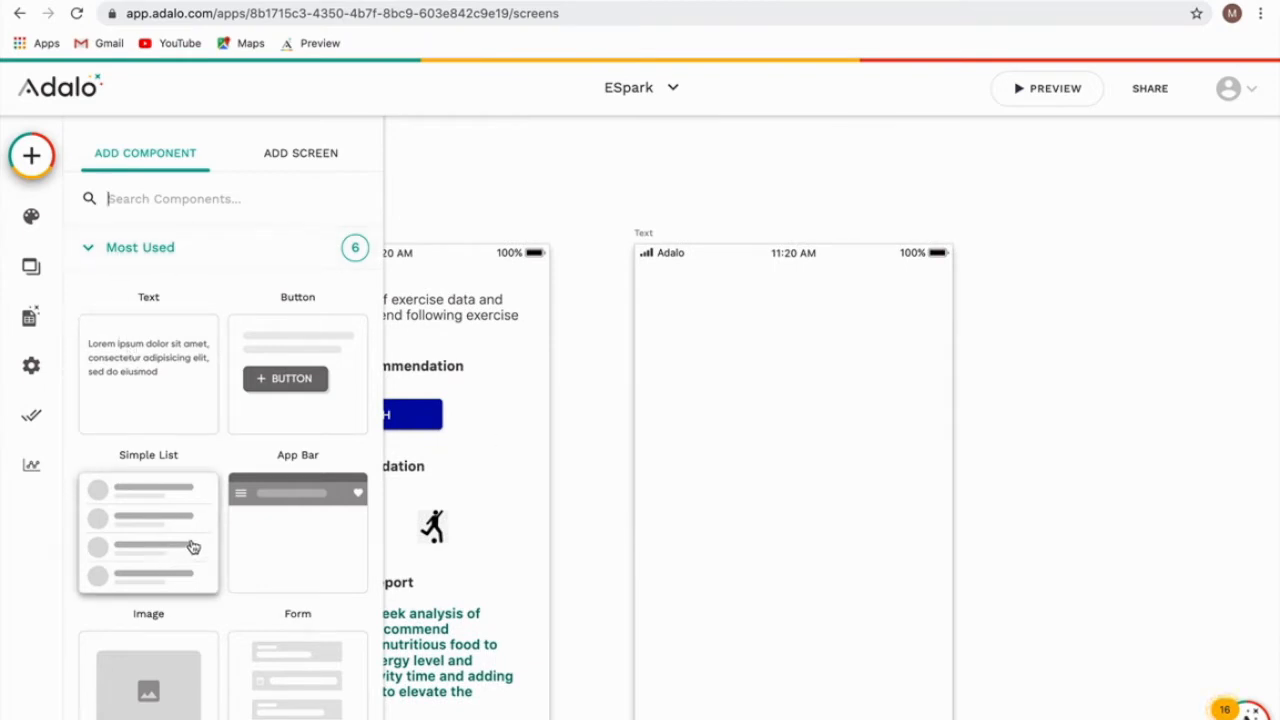
{"action": "left_click_drag", "start_coordinate": [251, 340], "coordinate": [857, 362]}
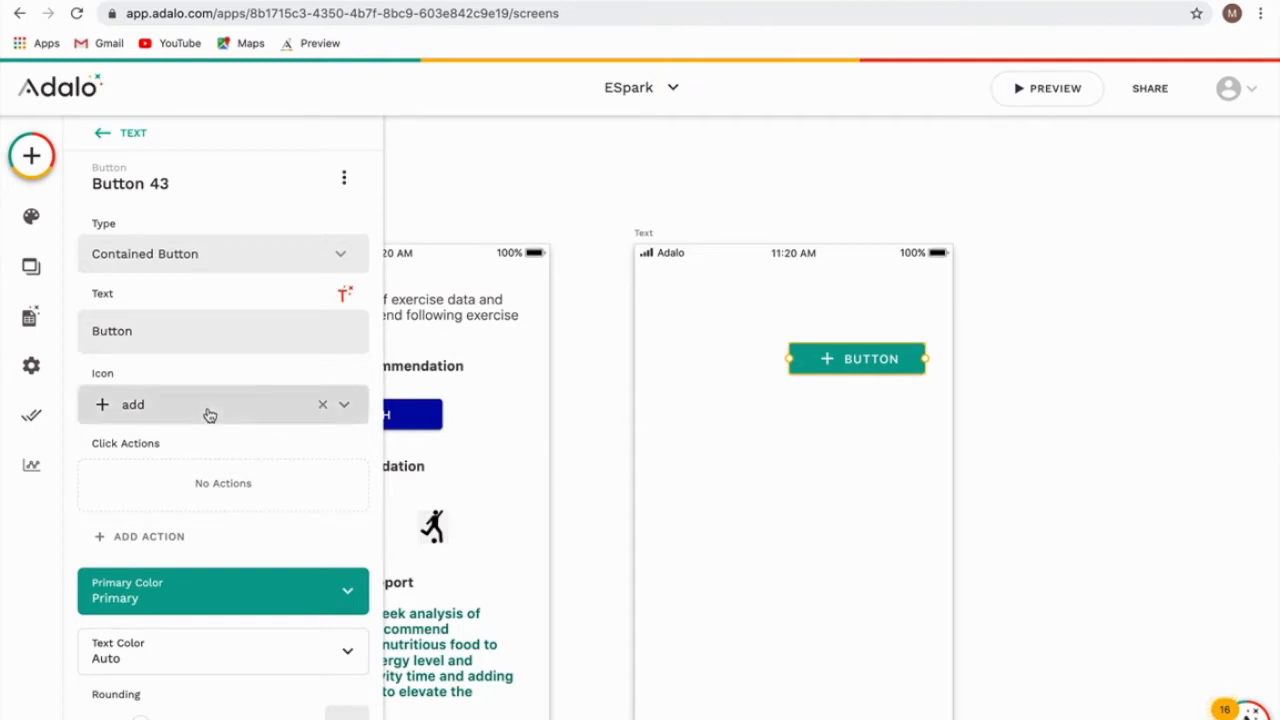
{"action": "scroll", "coordinate": [209, 415], "scroll_direction": "down", "scroll_amount": 1}
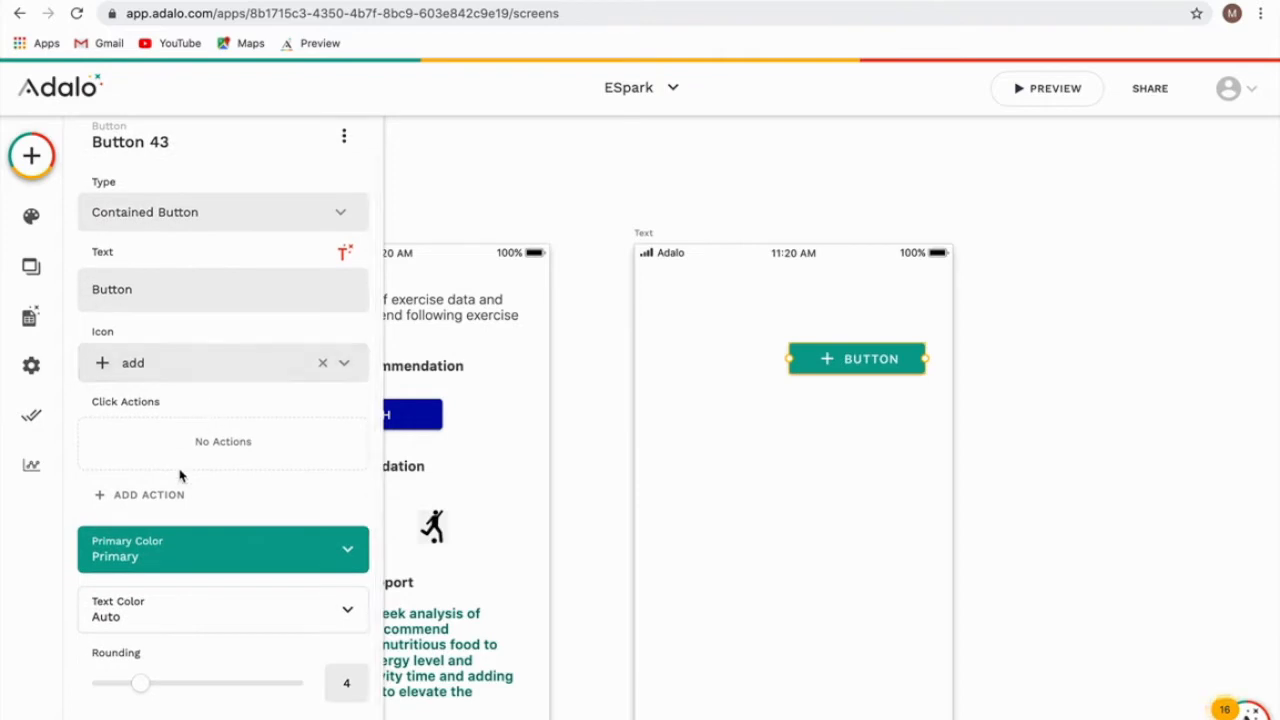
{"action": "left_click", "coordinate": [182, 499]}
{"action": "left_click", "coordinate": [551, 464]}
{"action": "scroll", "coordinate": [755, 443], "scroll_direction": "down", "scroll_amount": 1}
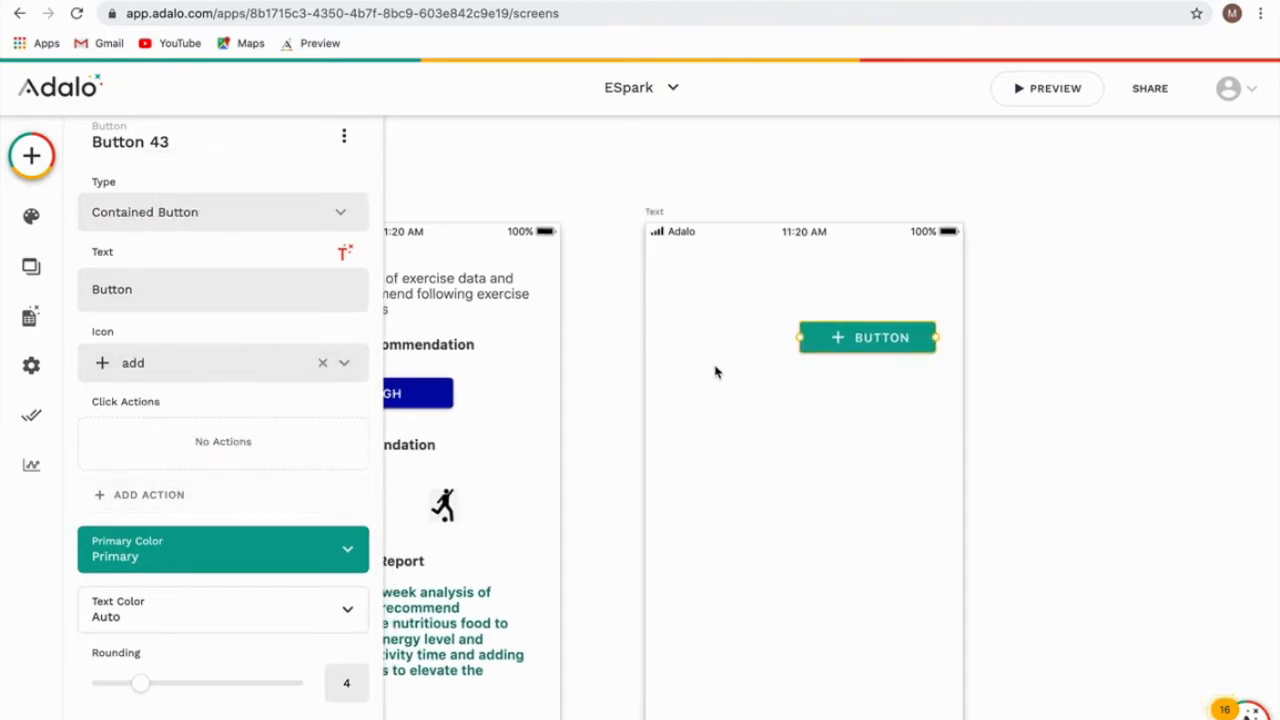
{"action": "scroll", "coordinate": [834, 342], "scroll_direction": "left", "scroll_amount": 9}
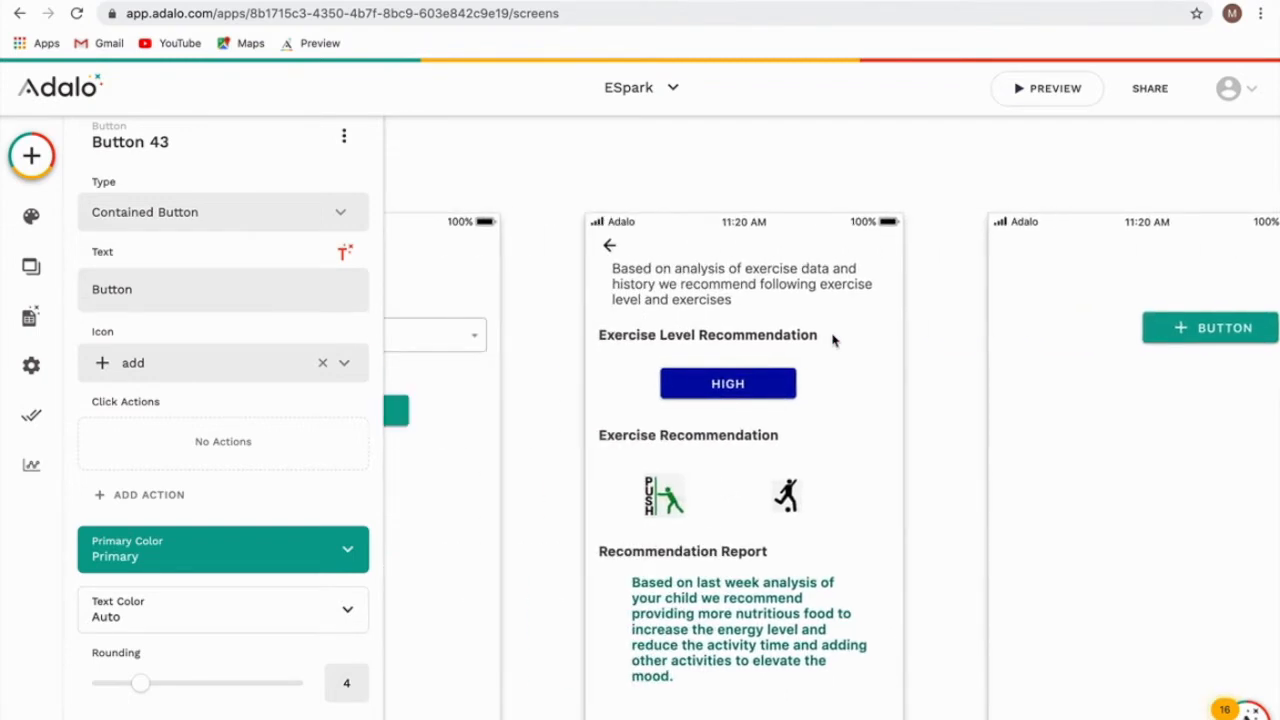
{"action": "scroll", "coordinate": [834, 342], "scroll_direction": "right", "scroll_amount": 9}
{"action": "scroll", "coordinate": [818, 345], "scroll_direction": "right", "scroll_amount": 3}
{"action": "scroll", "coordinate": [818, 345], "scroll_direction": "up", "scroll_amount": 1}
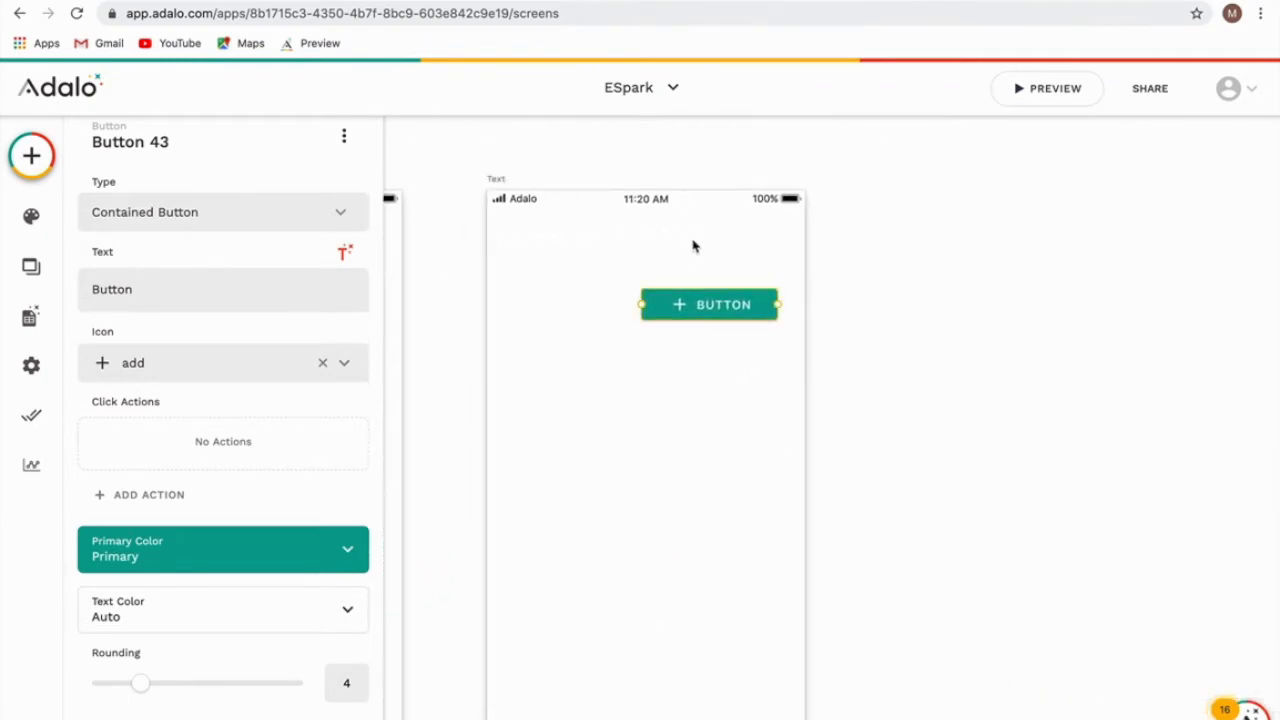
Change the new button's label to "Recommendation", correcting its spelling
{"action": "double_click", "coordinate": [148, 295]}
{"action": "scroll", "coordinate": [469, 317], "scroll_direction": "left", "scroll_amount": 8}
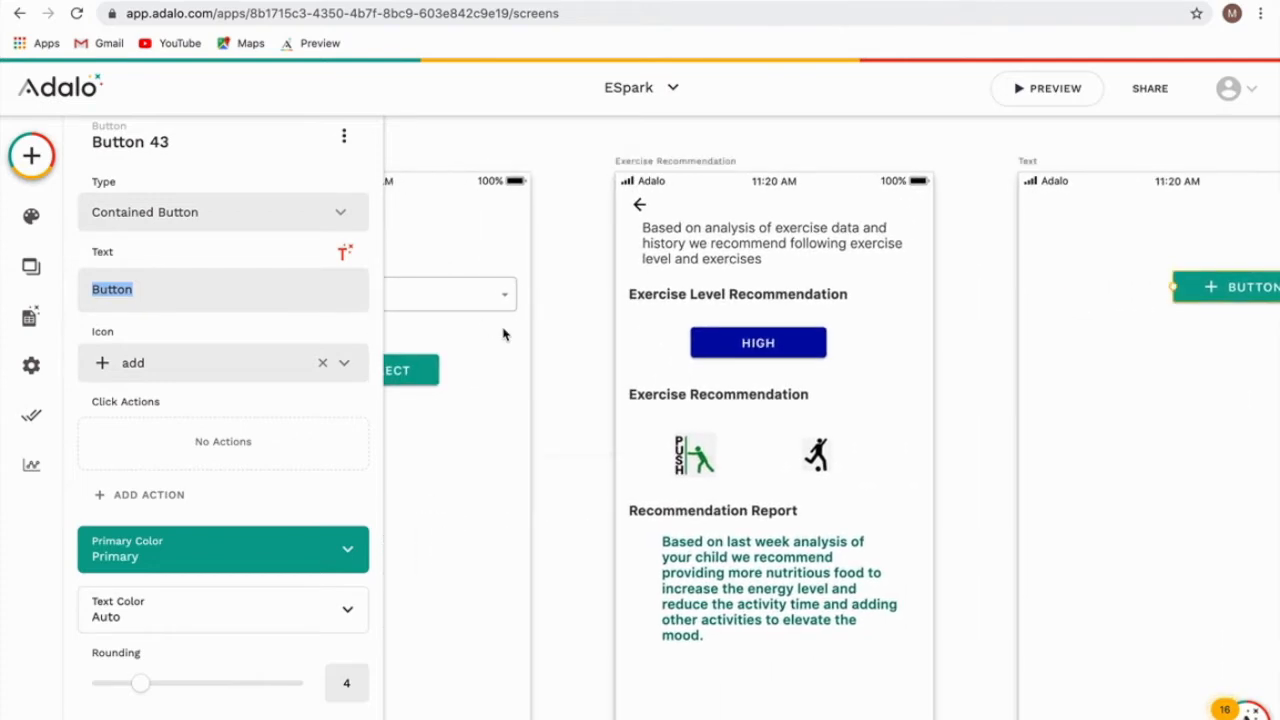
{"action": "scroll", "coordinate": [516, 330], "scroll_direction": "left", "scroll_amount": 2}
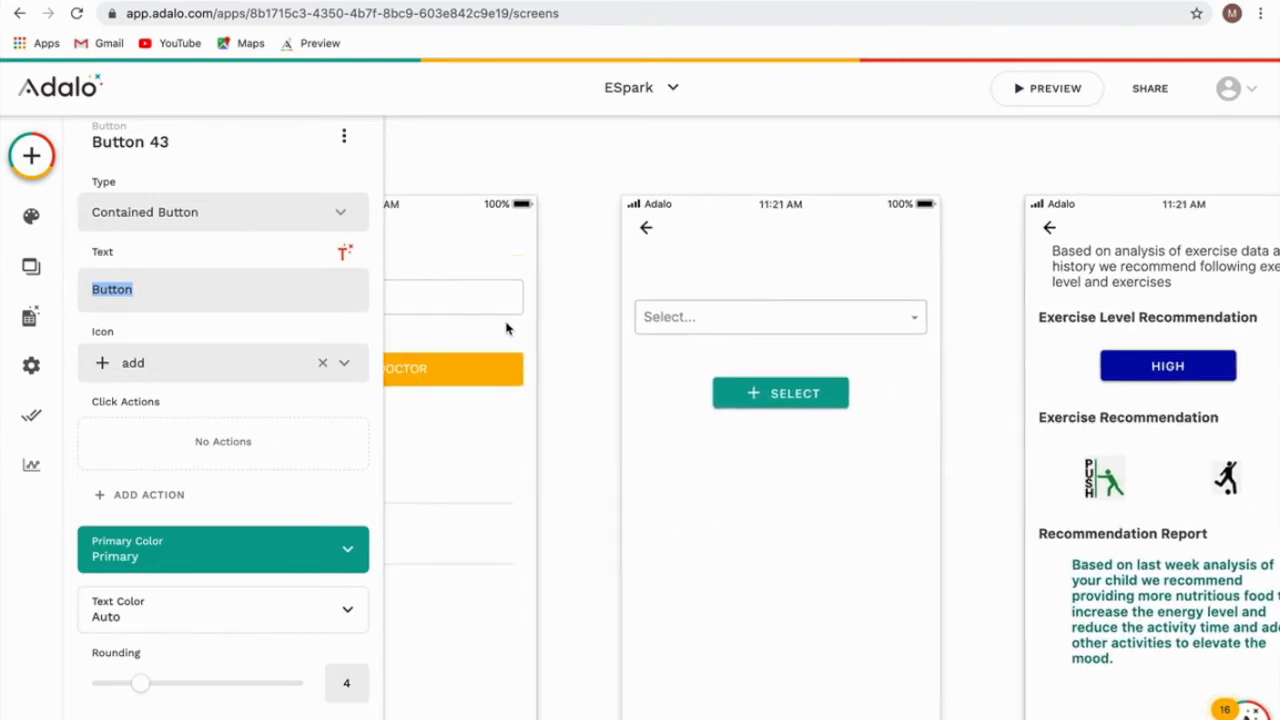
{"action": "scroll", "coordinate": [516, 330], "scroll_direction": "right", "scroll_amount": 5}
{"action": "scroll", "coordinate": [506, 328], "scroll_direction": "right", "scroll_amount": 9}
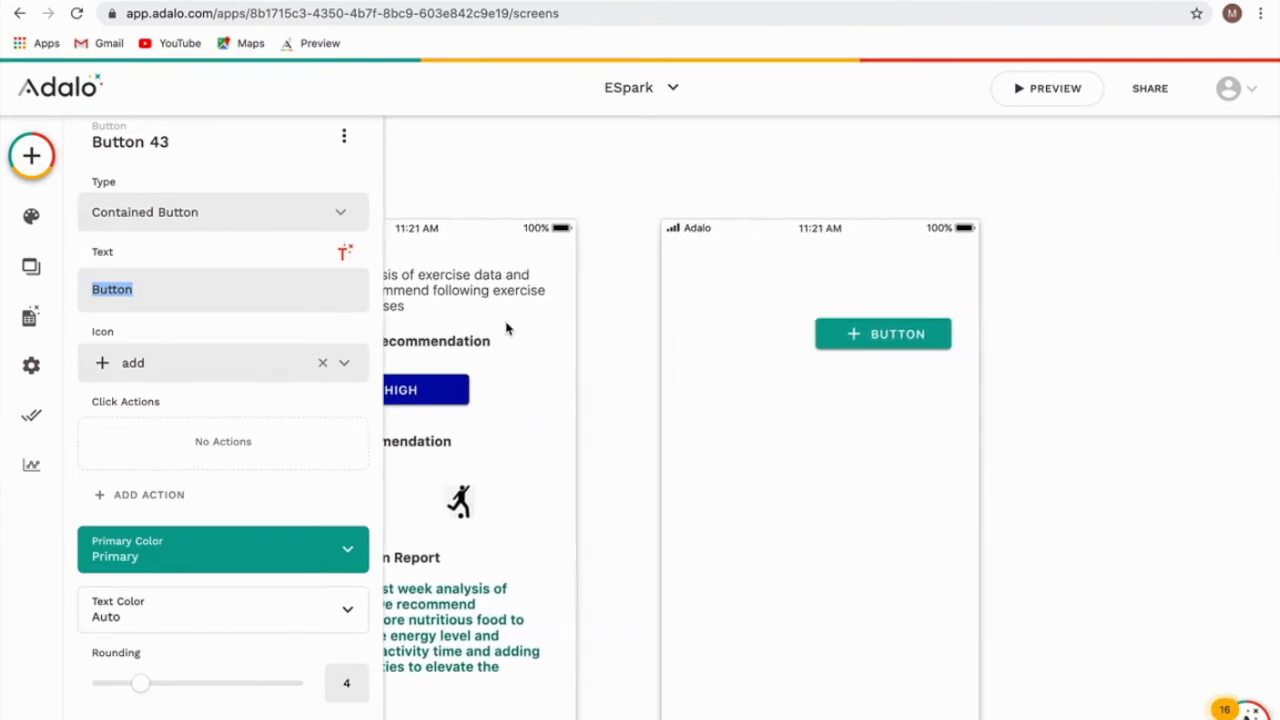
{"action": "type", "text": "Reco"}
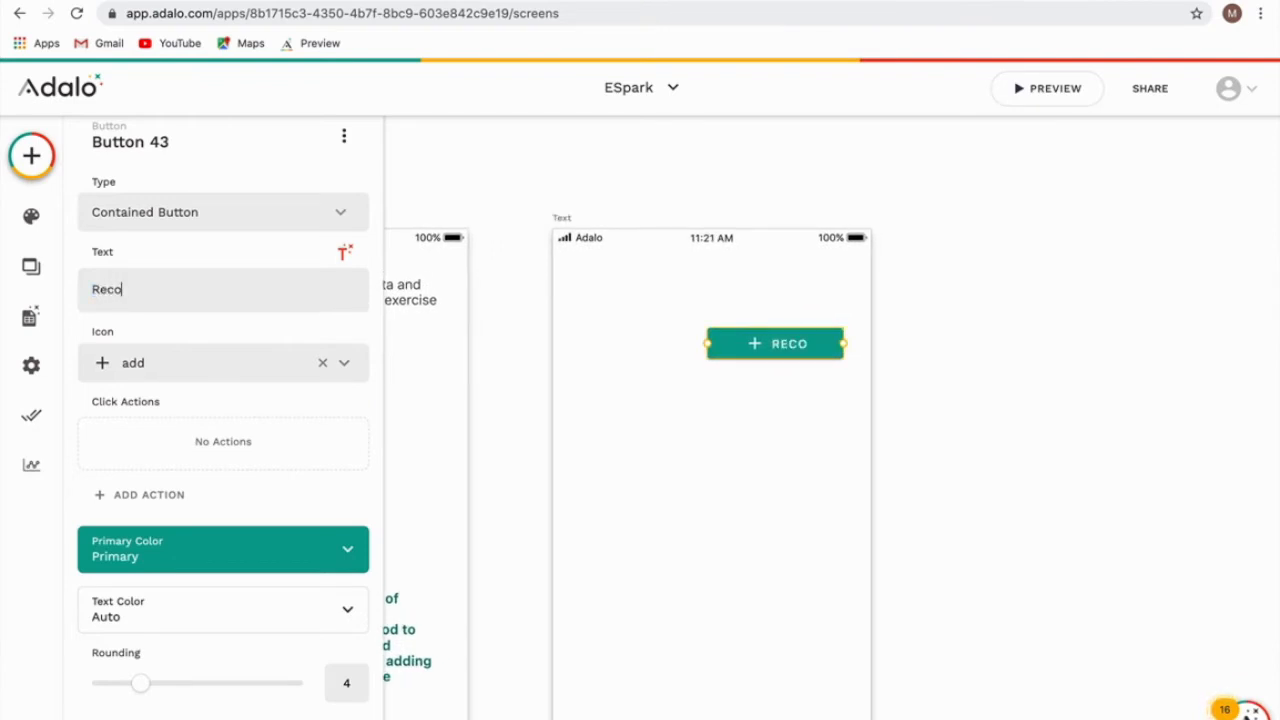
{"action": "type", "text": "mr"}
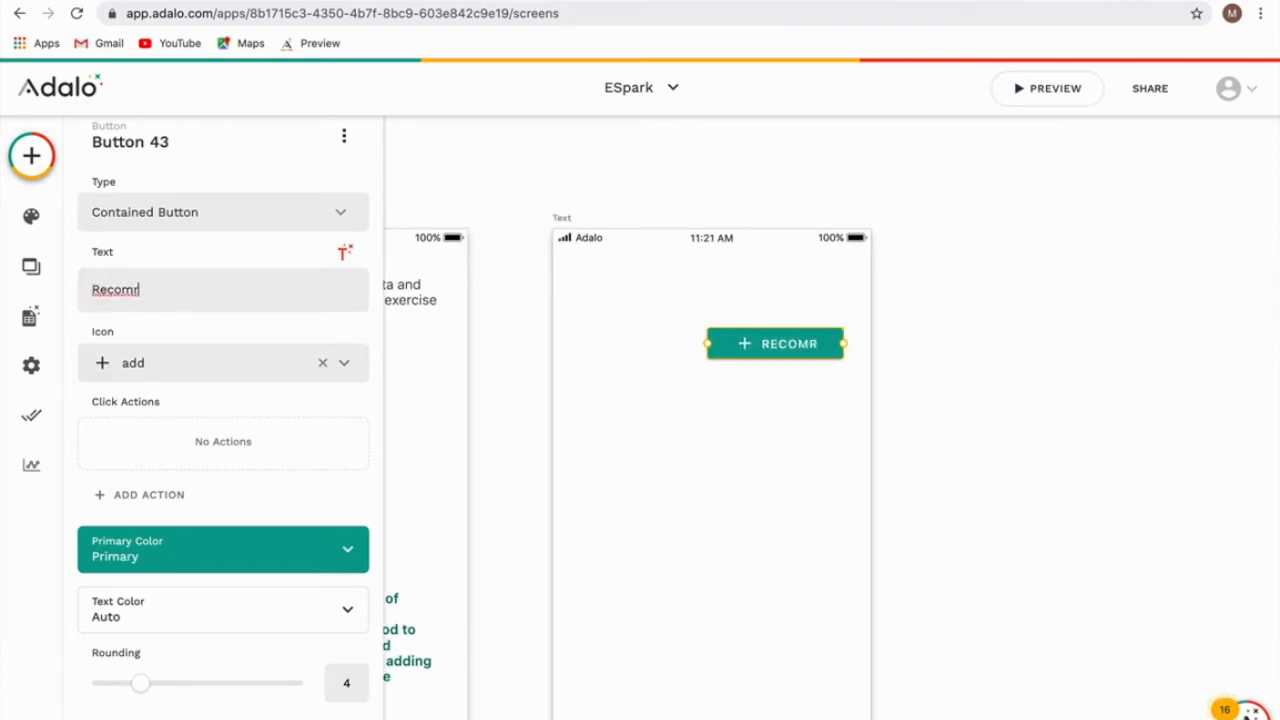
{"action": "key", "text": "BackSpace"}
{"action": "type", "text": "endation"}
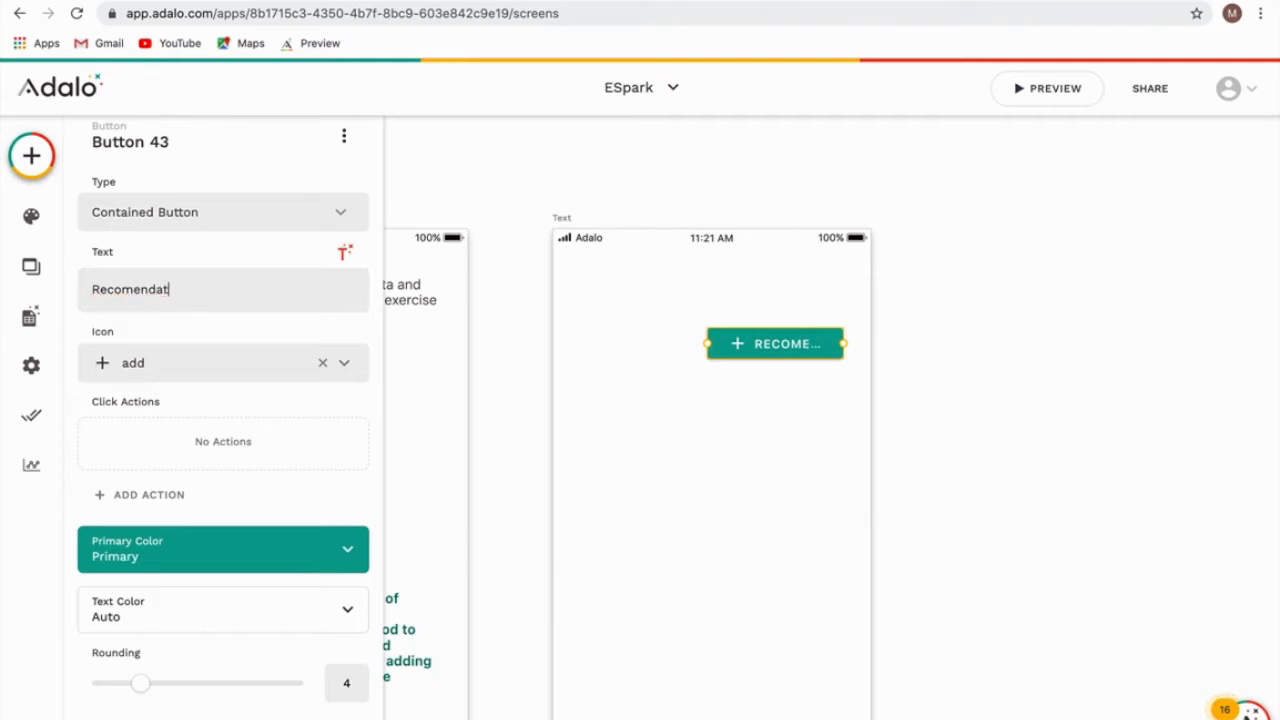
{"action": "double_click", "coordinate": [172, 290]}
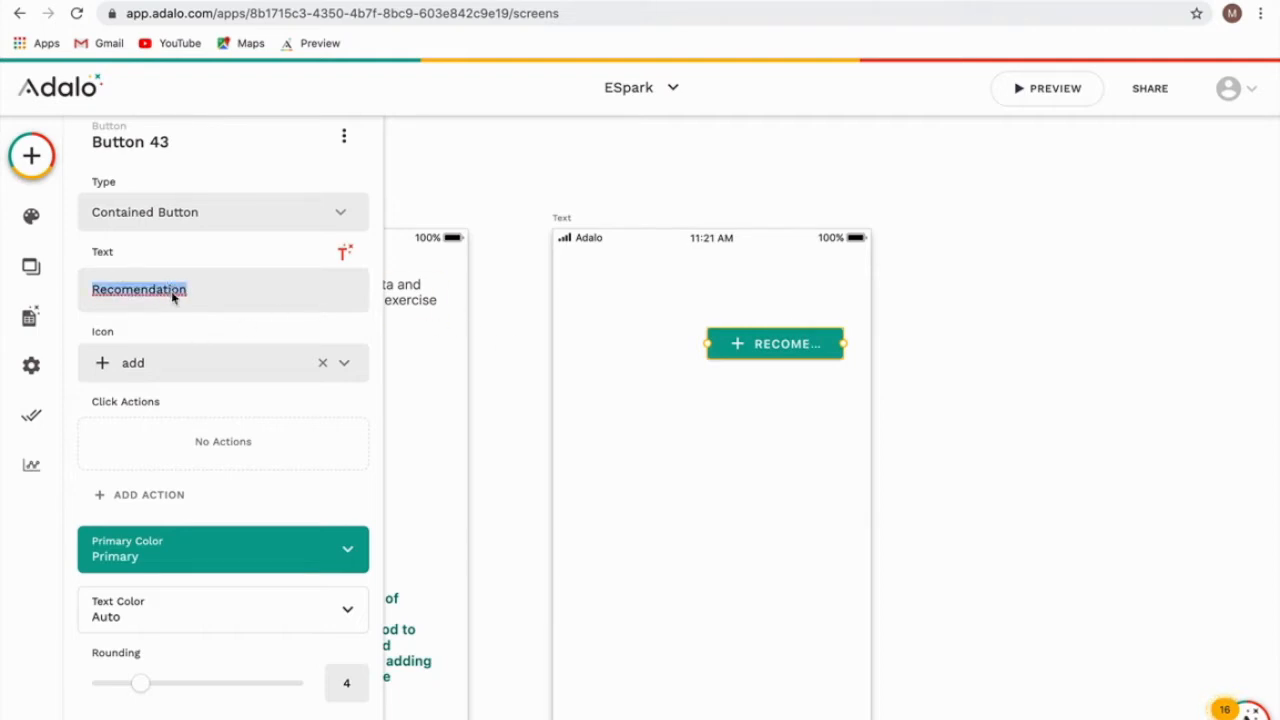
{"action": "right_click", "coordinate": [172, 296]}
{"action": "left_click", "coordinate": [217, 312]}
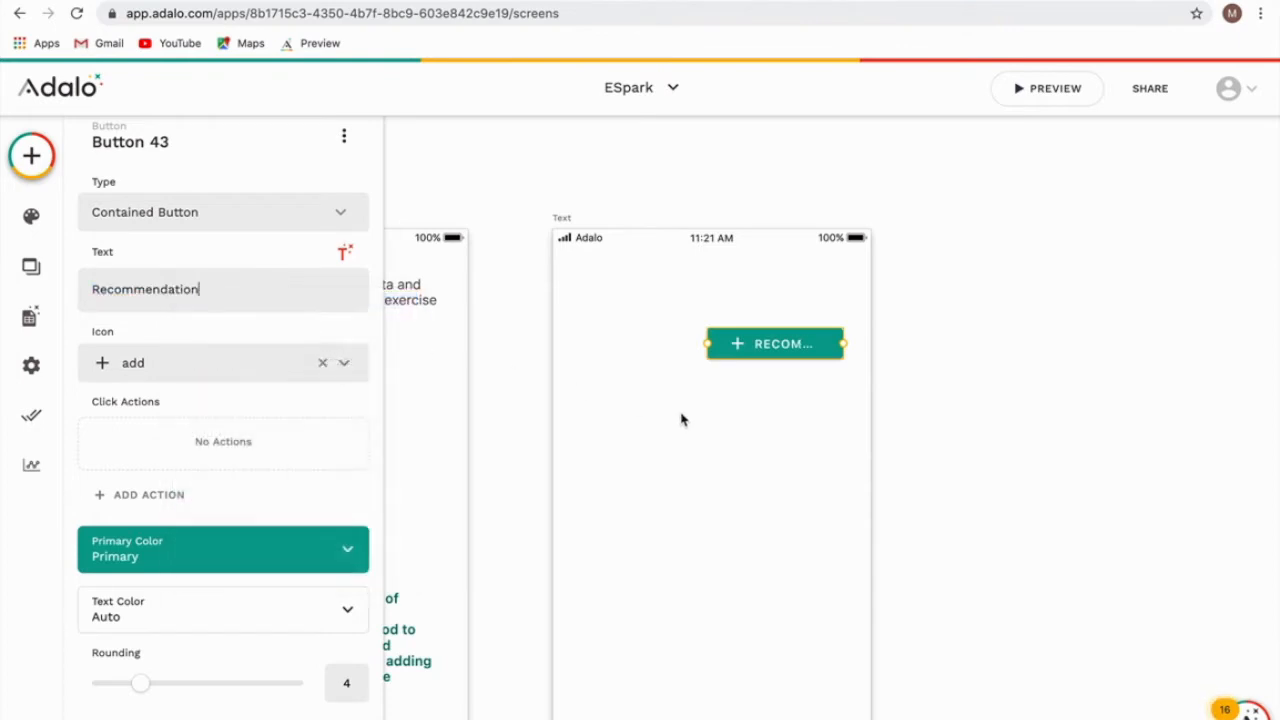
Remove the button's add icon and resize the button so the full Recommendation label fits, centred on the Text screen
{"action": "left_click", "coordinate": [680, 420]}
{"action": "left_click", "coordinate": [777, 343]}
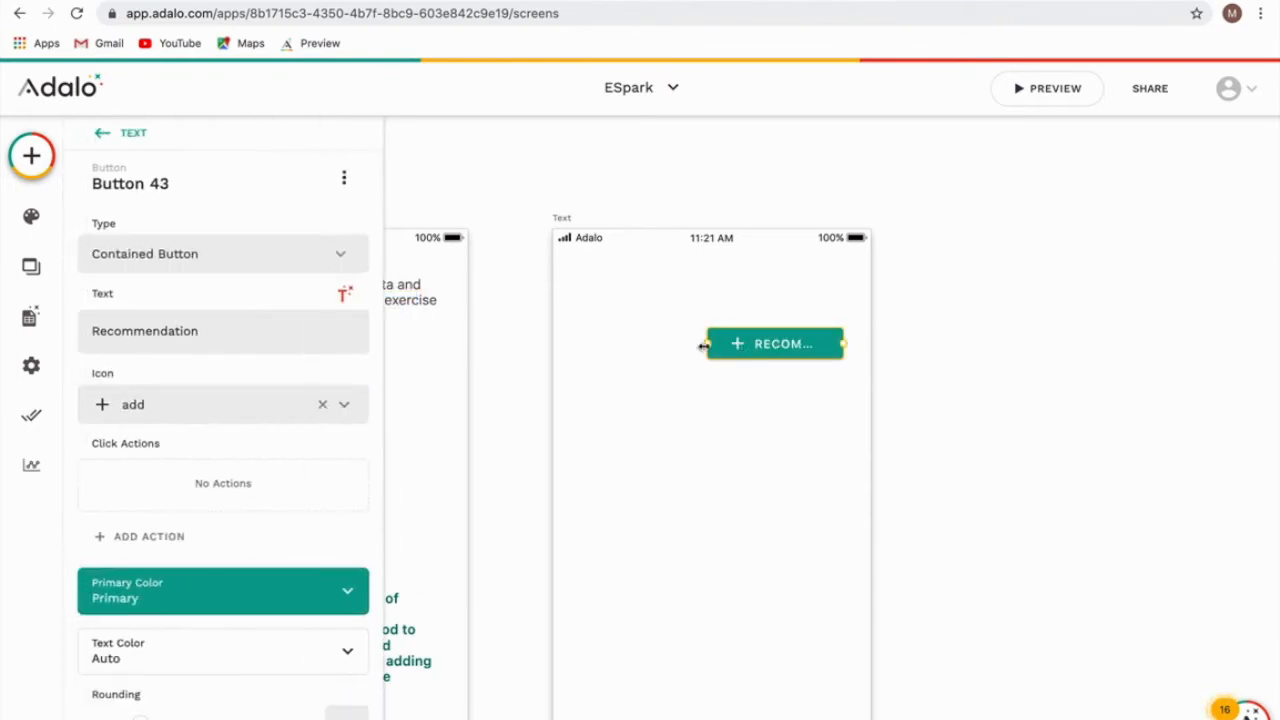
{"action": "left_click_drag", "start_coordinate": [694, 345], "coordinate": [623, 346]}
{"action": "left_click", "coordinate": [322, 404]}
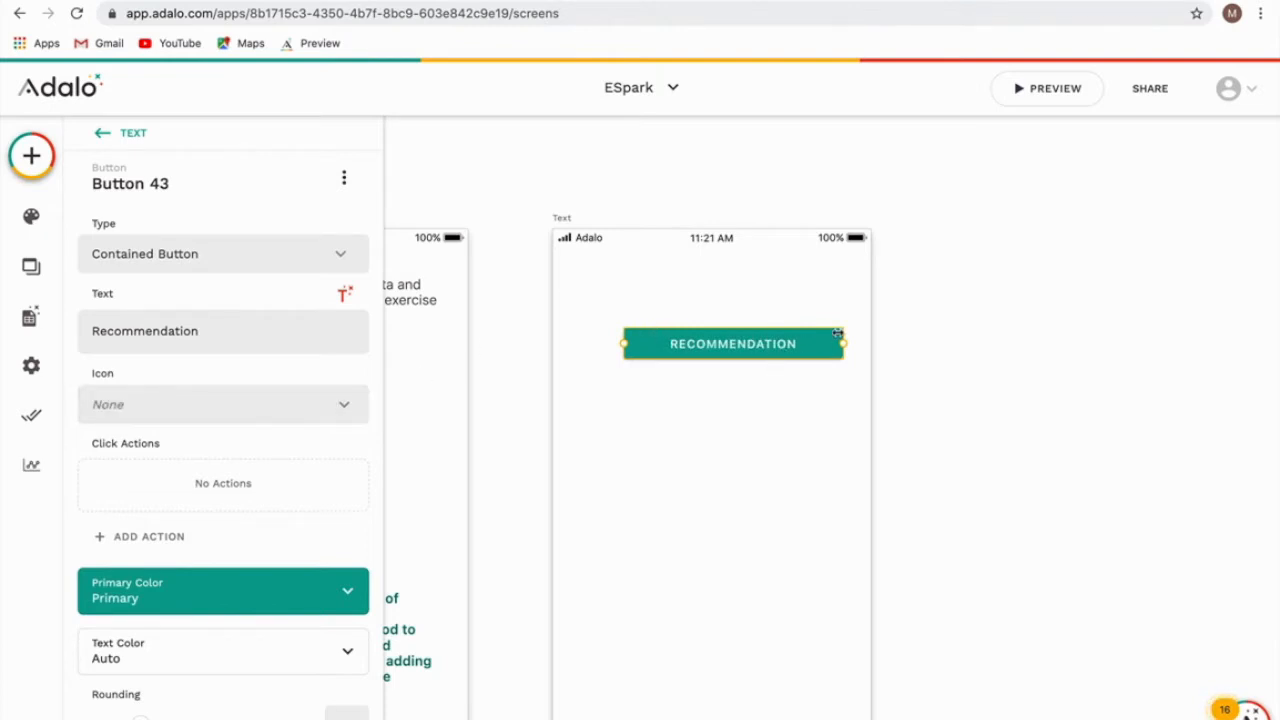
{"action": "left_click_drag", "start_coordinate": [846, 341], "coordinate": [800, 345]}
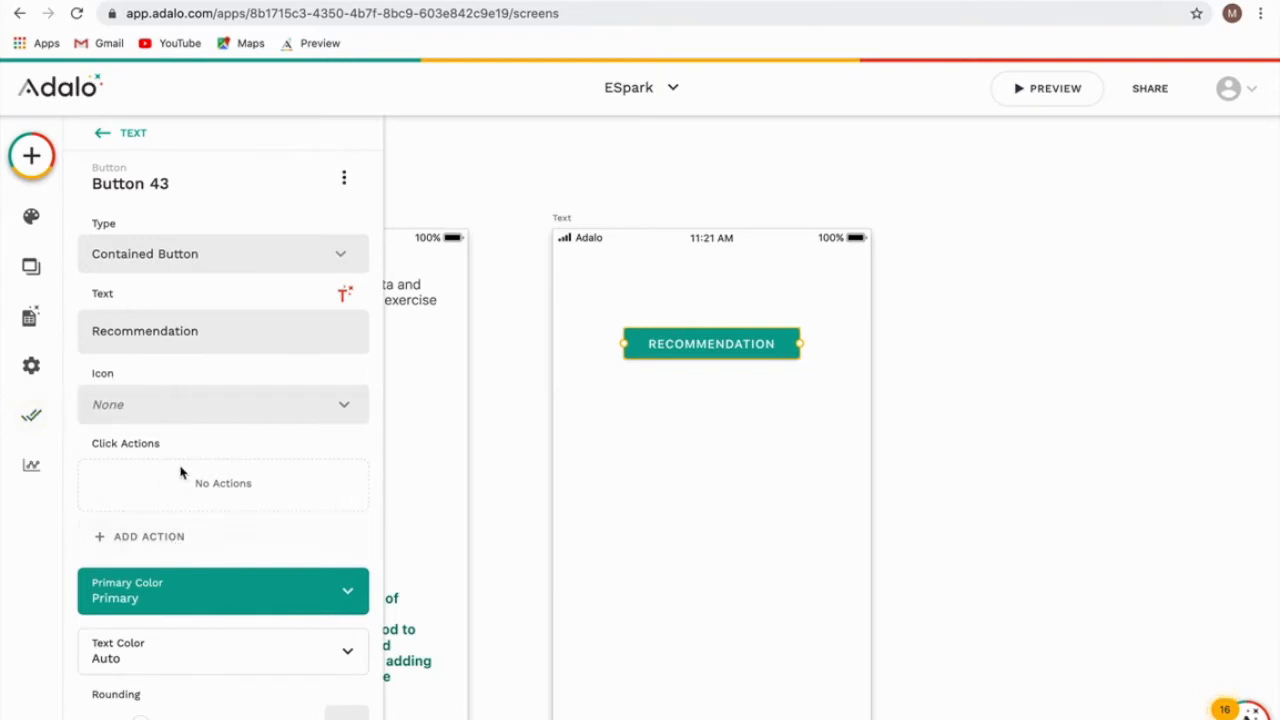
{"action": "left_click", "coordinate": [254, 535]}
{"action": "mouse_move", "coordinate": [270, 481]}
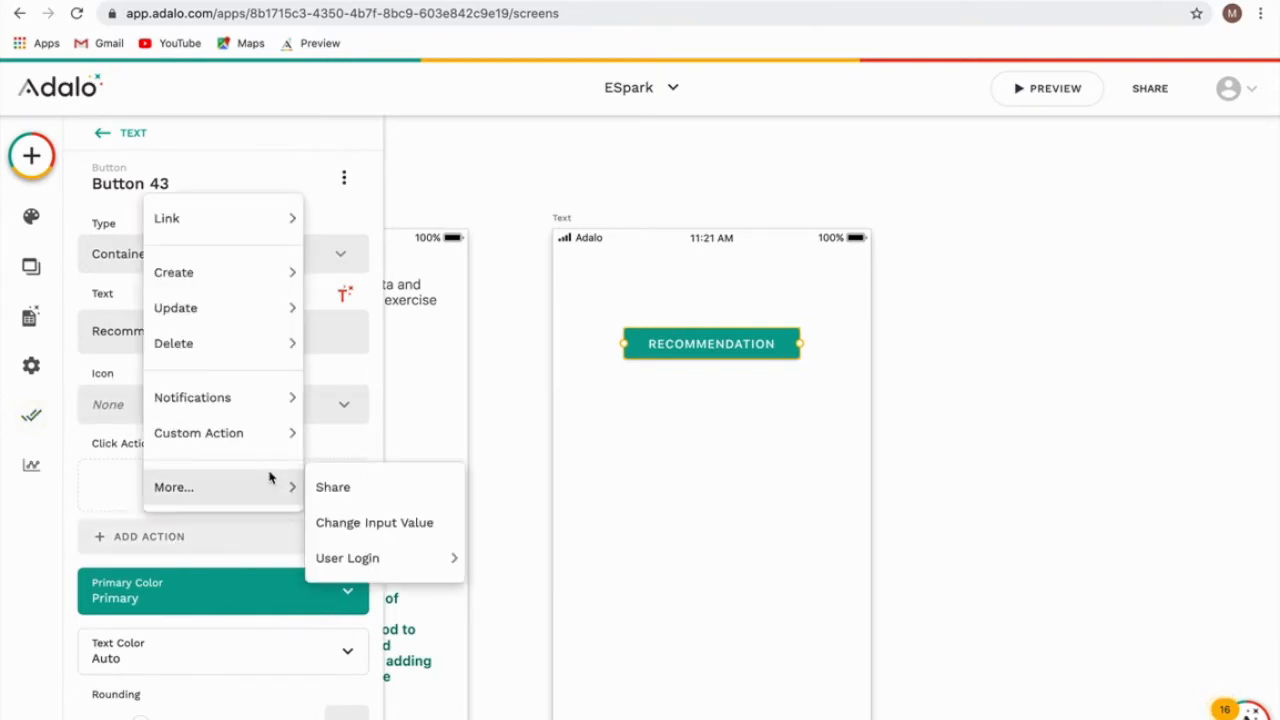
{"action": "mouse_move", "coordinate": [241, 283]}
{"action": "mouse_move", "coordinate": [251, 234]}
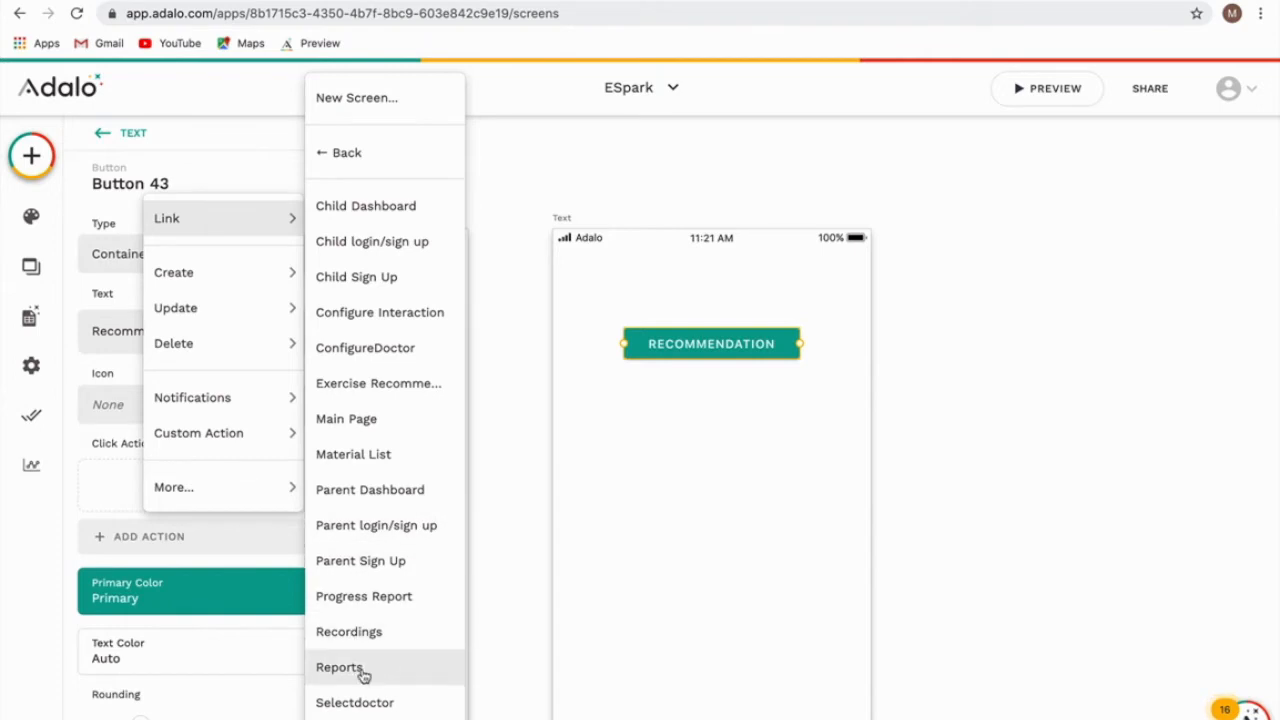
{"action": "left_click", "coordinate": [500, 598]}
{"action": "scroll", "coordinate": [532, 590], "scroll_direction": "left", "scroll_amount": 2}
{"action": "scroll", "coordinate": [532, 590], "scroll_direction": "down", "scroll_amount": 1}
{"action": "scroll", "coordinate": [532, 590], "scroll_direction": "left", "scroll_amount": 2}
{"action": "scroll", "coordinate": [532, 590], "scroll_direction": "up", "scroll_amount": 2}
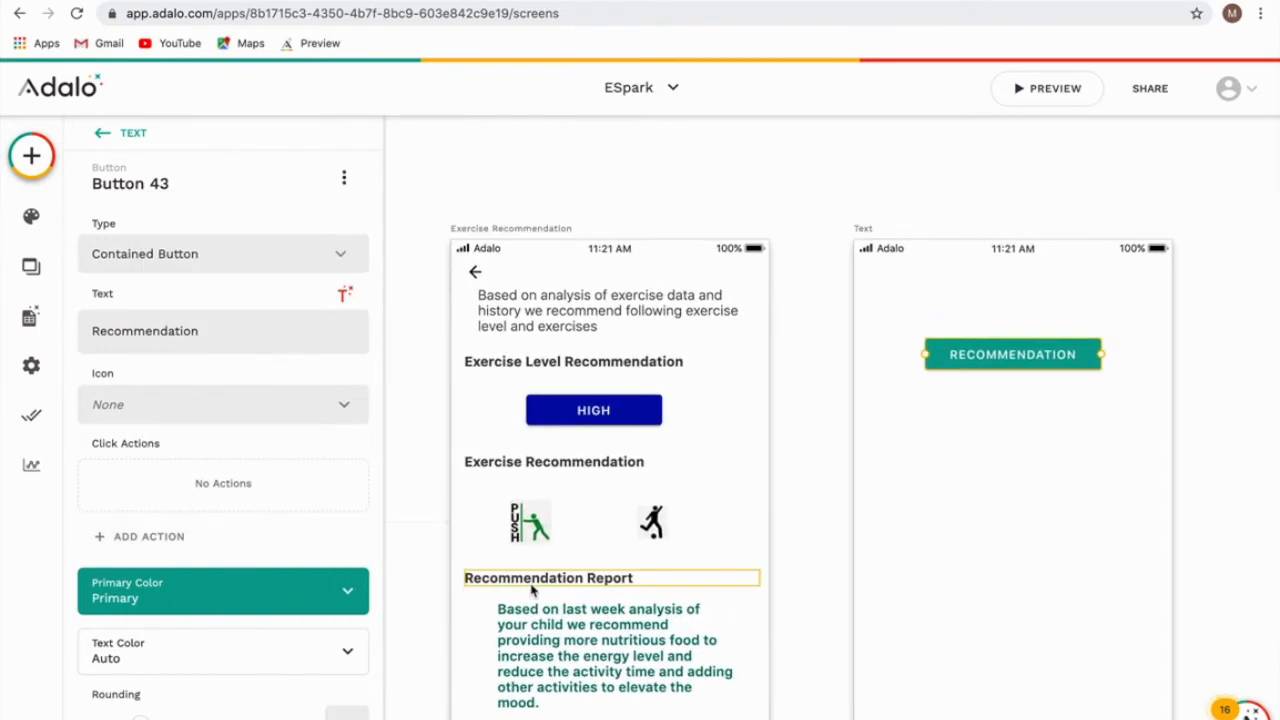
{"action": "scroll", "coordinate": [532, 590], "scroll_direction": "right", "scroll_amount": 3}
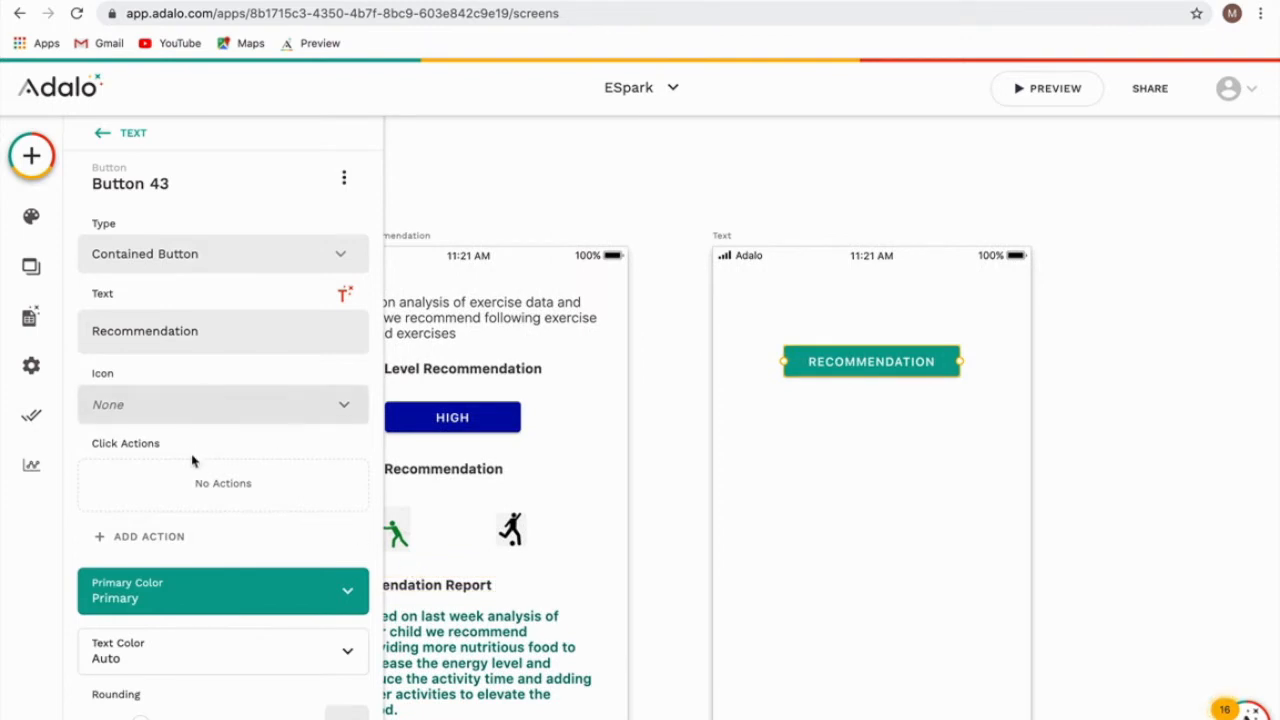
Give the Recommendation button a link action to the Exercise Recommendation screen
{"action": "left_click", "coordinate": [203, 536]}
{"action": "mouse_move", "coordinate": [165, 215]}
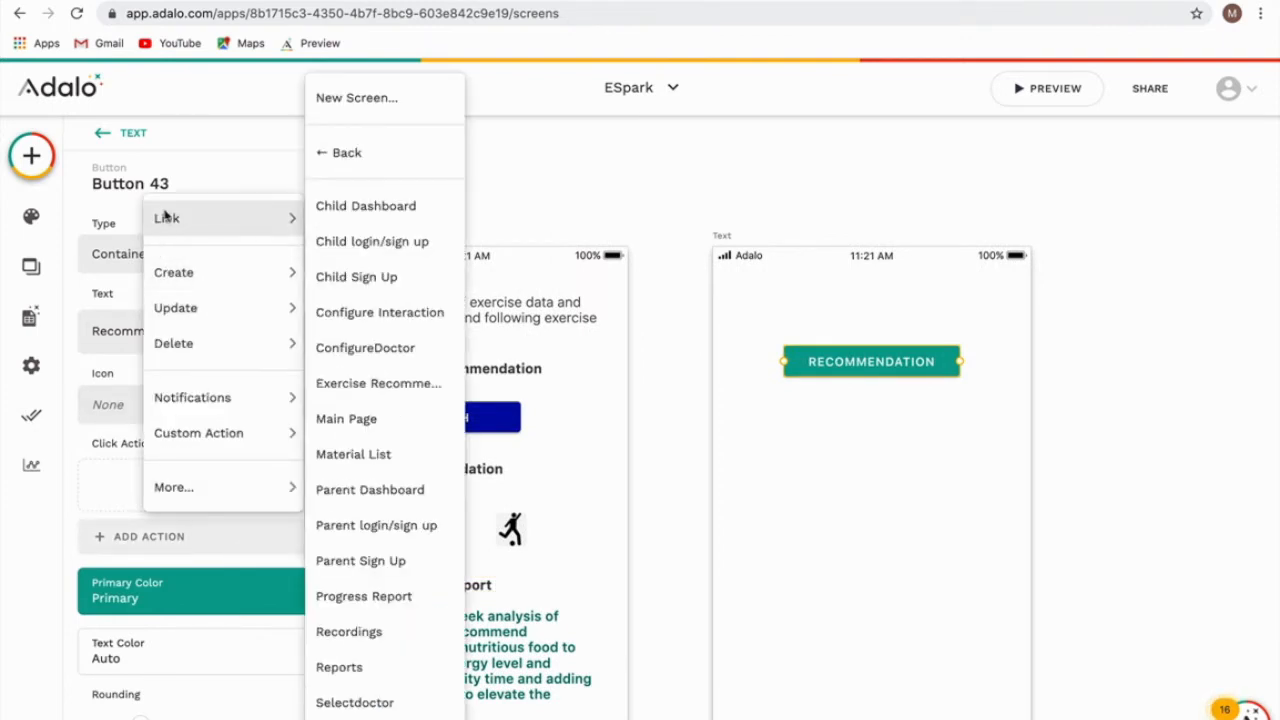
{"action": "left_click", "coordinate": [337, 383]}
{"action": "left_click", "coordinate": [313, 705]}
{"action": "left_click", "coordinate": [755, 478]}
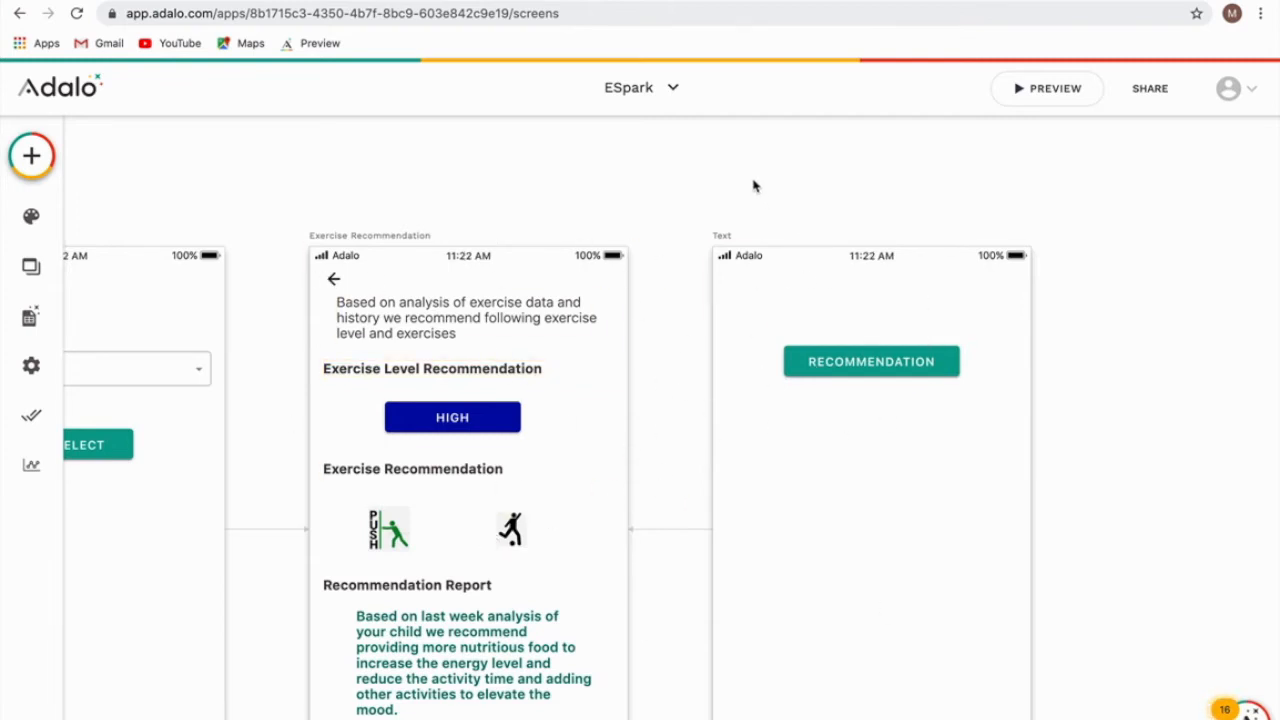
{"action": "left_click", "coordinate": [855, 358]}
{"action": "key", "text": "Delete"}
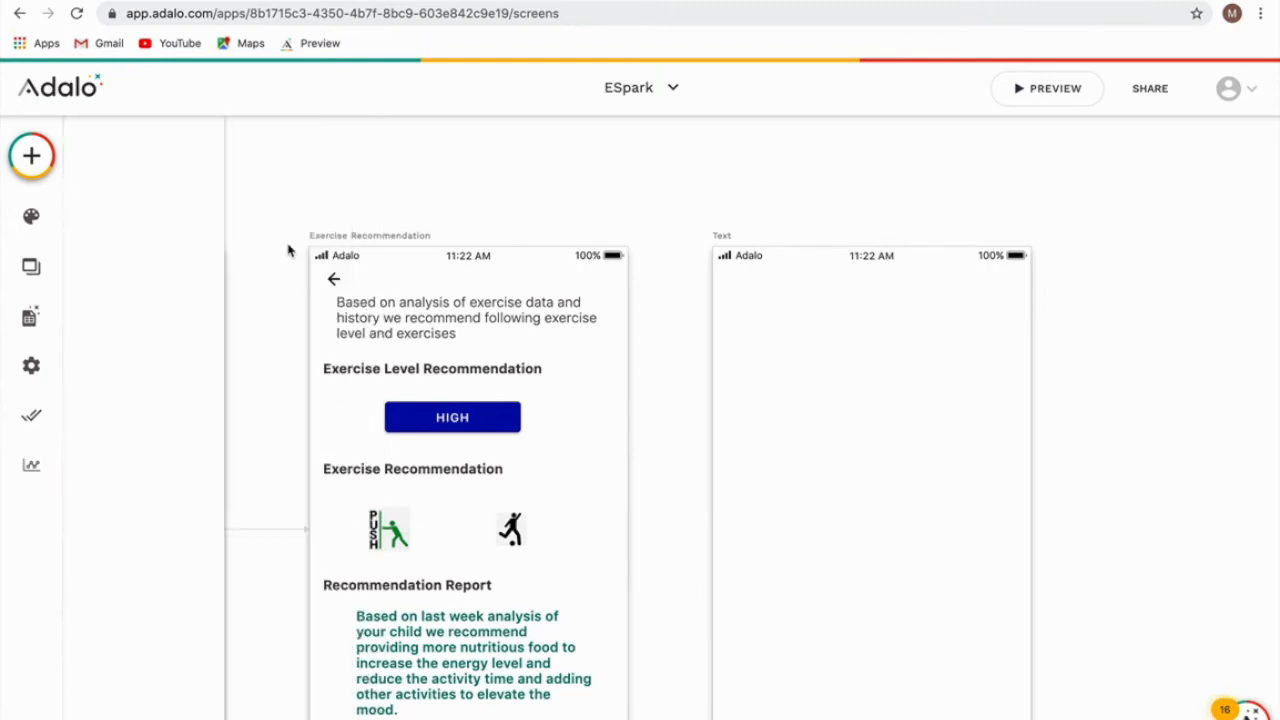
{"action": "left_click", "coordinate": [26, 154]}
{"action": "left_click_drag", "start_coordinate": [149, 343], "coordinate": [766, 369]}
{"action": "left_click", "coordinate": [46, 157]}
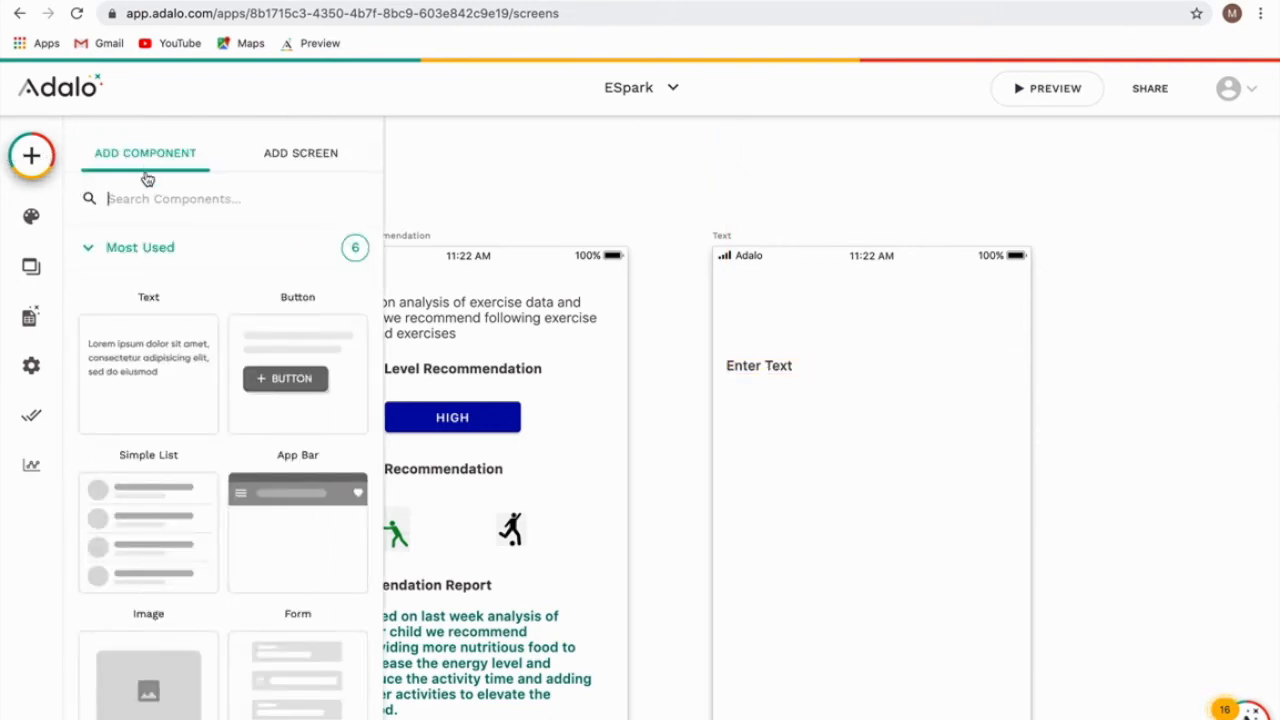
{"action": "left_click", "coordinate": [657, 414]}
{"action": "key", "text": "super+z"}
{"action": "key", "text": "super+z"}
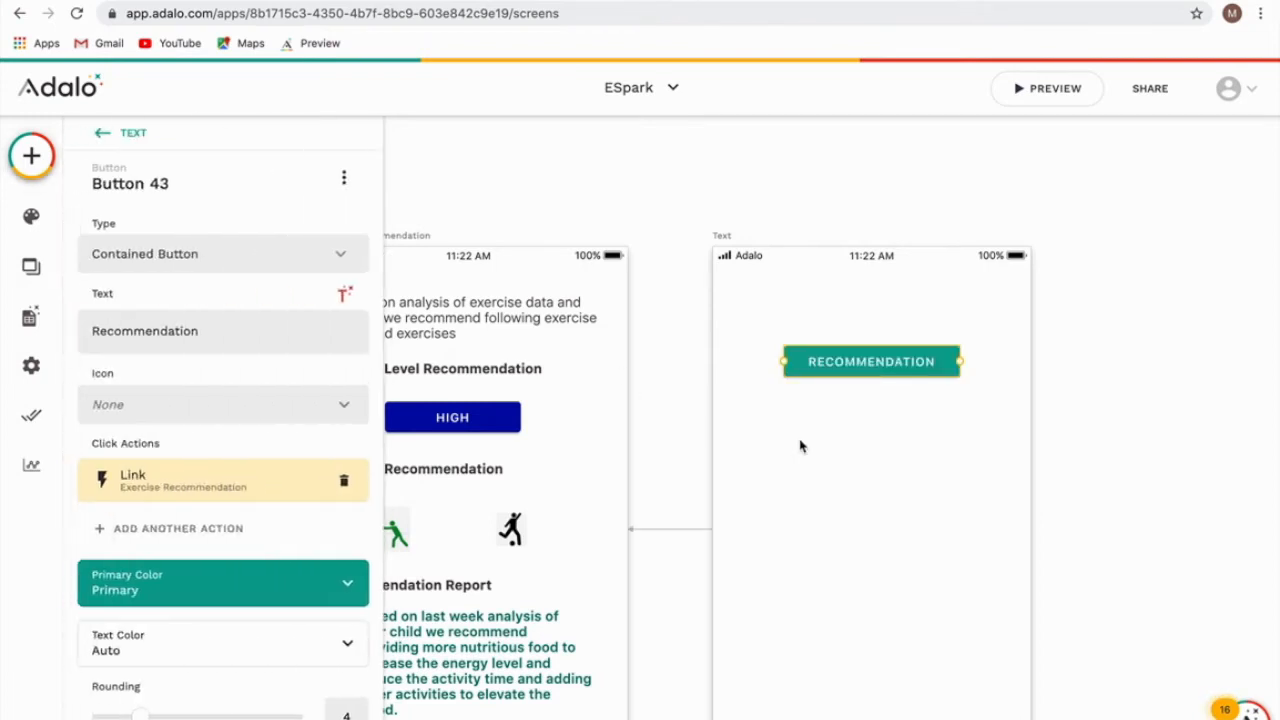
Add a text component to the Text screen and place it just above the Recommendation button
{"action": "left_click", "coordinate": [95, 133]}
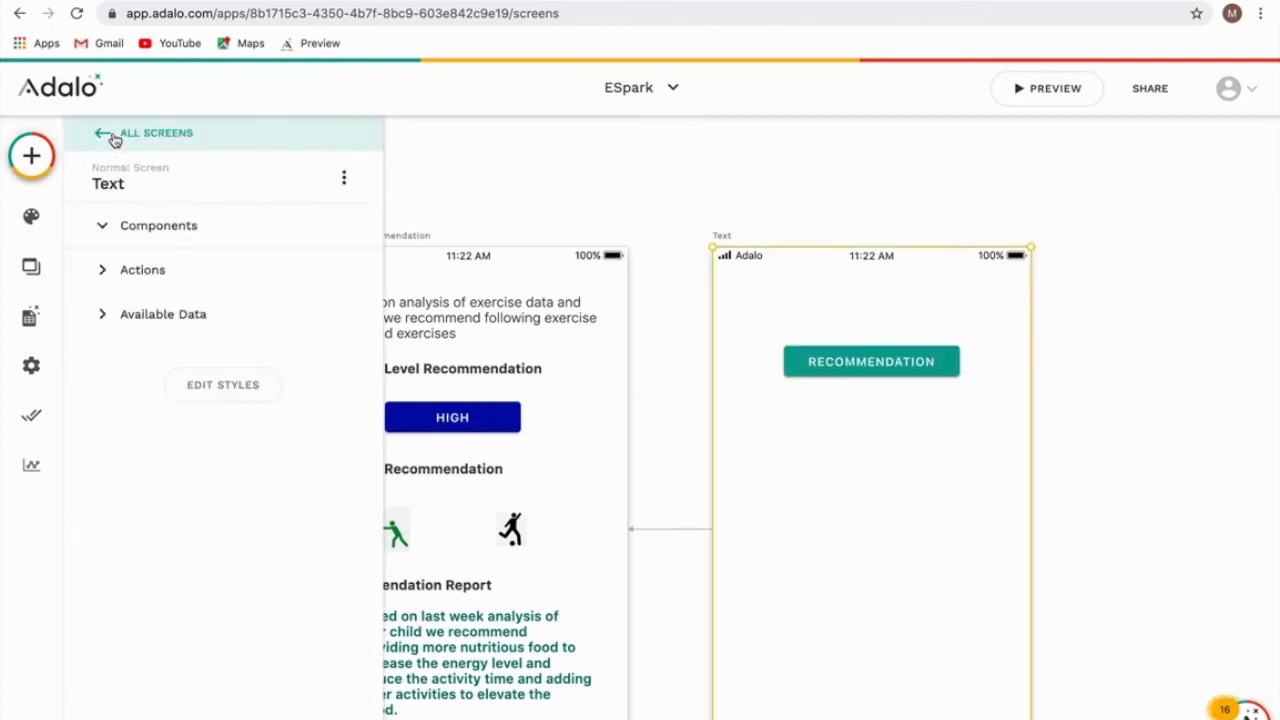
{"action": "left_click", "coordinate": [31, 155]}
{"action": "left_click", "coordinate": [152, 362]}
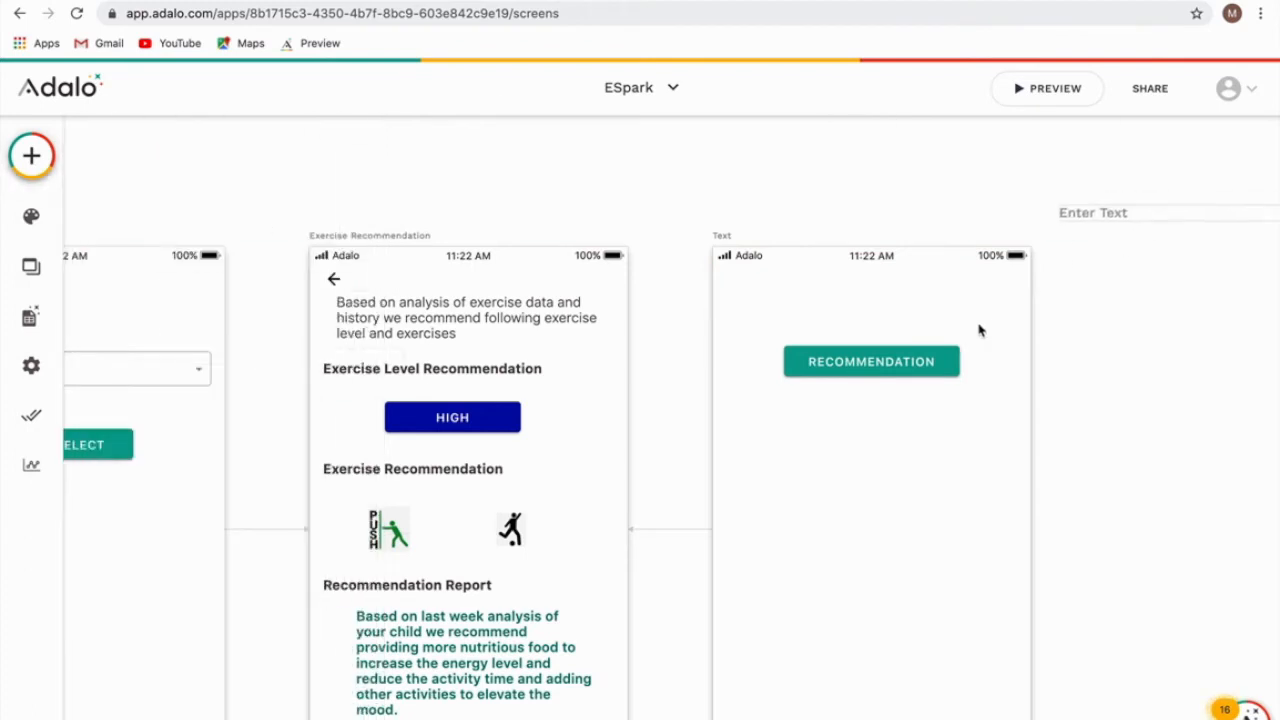
{"action": "left_click", "coordinate": [797, 339]}
{"action": "left_click_drag", "start_coordinate": [794, 331], "coordinate": [772, 332]}
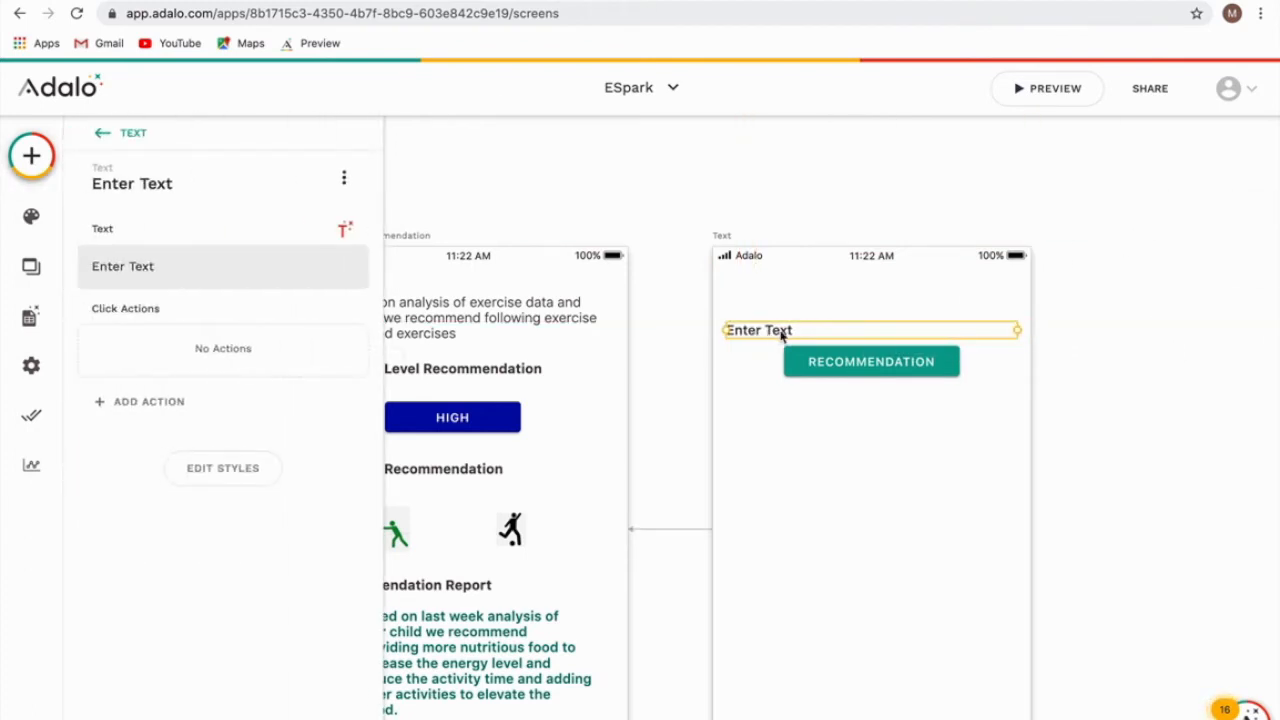
Replace the placeholder text above the button with "Click here to see your child's exercise reccomendation"
{"action": "double_click", "coordinate": [781, 330]}
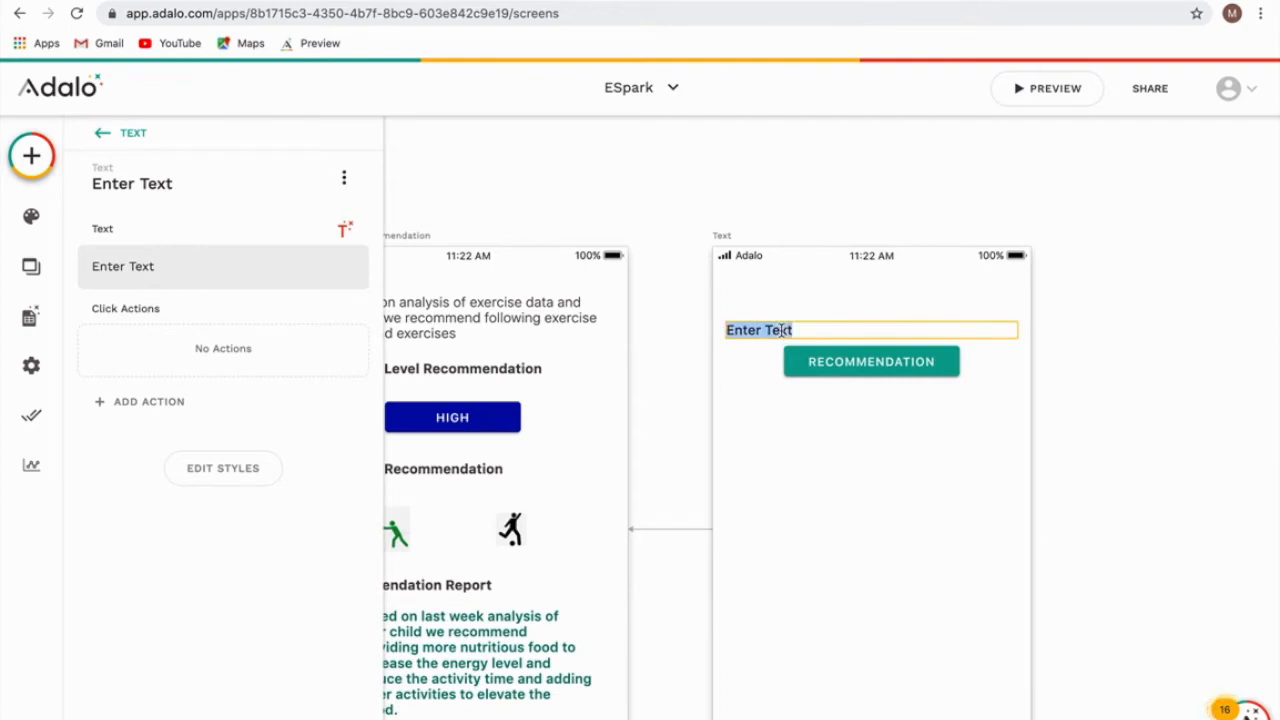
{"action": "key", "text": "BackSpace"}
{"action": "type", "text": "Clc"}
{"action": "key", "text": "BackSpace"}
{"action": "type", "text": "ik"}
{"action": "key", "text": "BackSpace"}
{"action": "type", "text": "cke"}
{"action": "key", "text": "BackSpace"}
{"action": "type", "text": "her"}
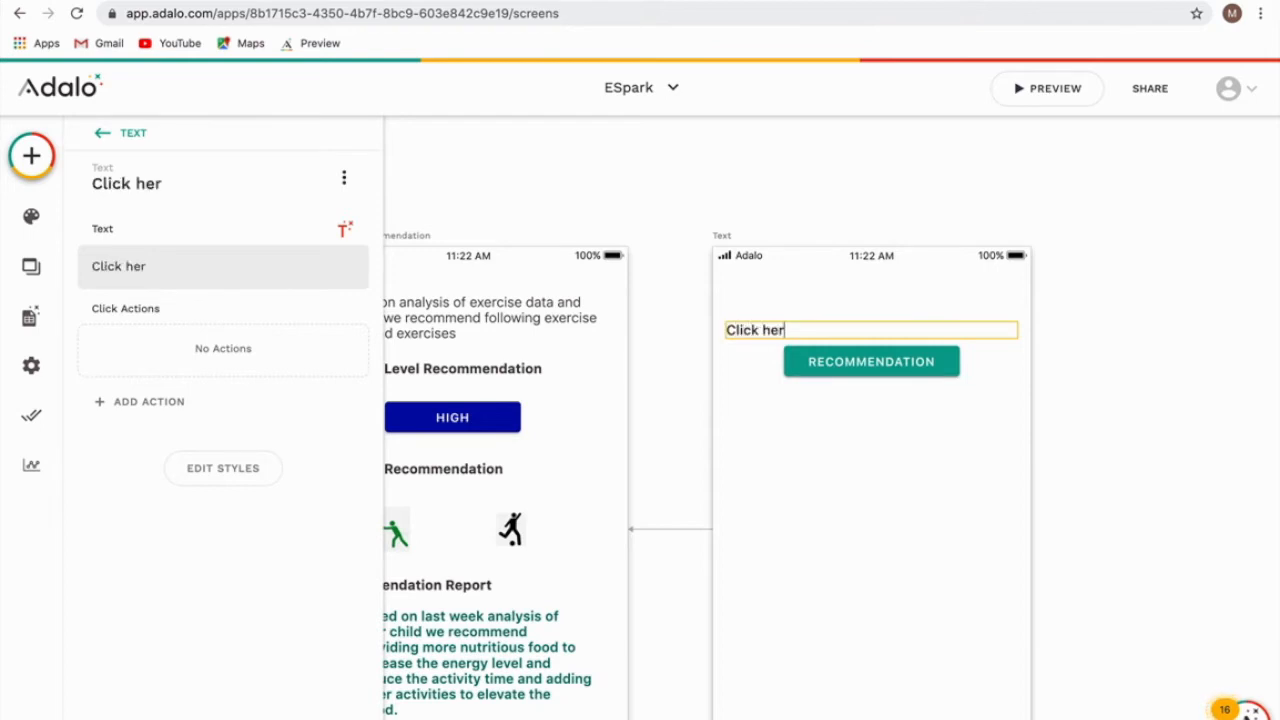
{"action": "type", "text": "e to se"}
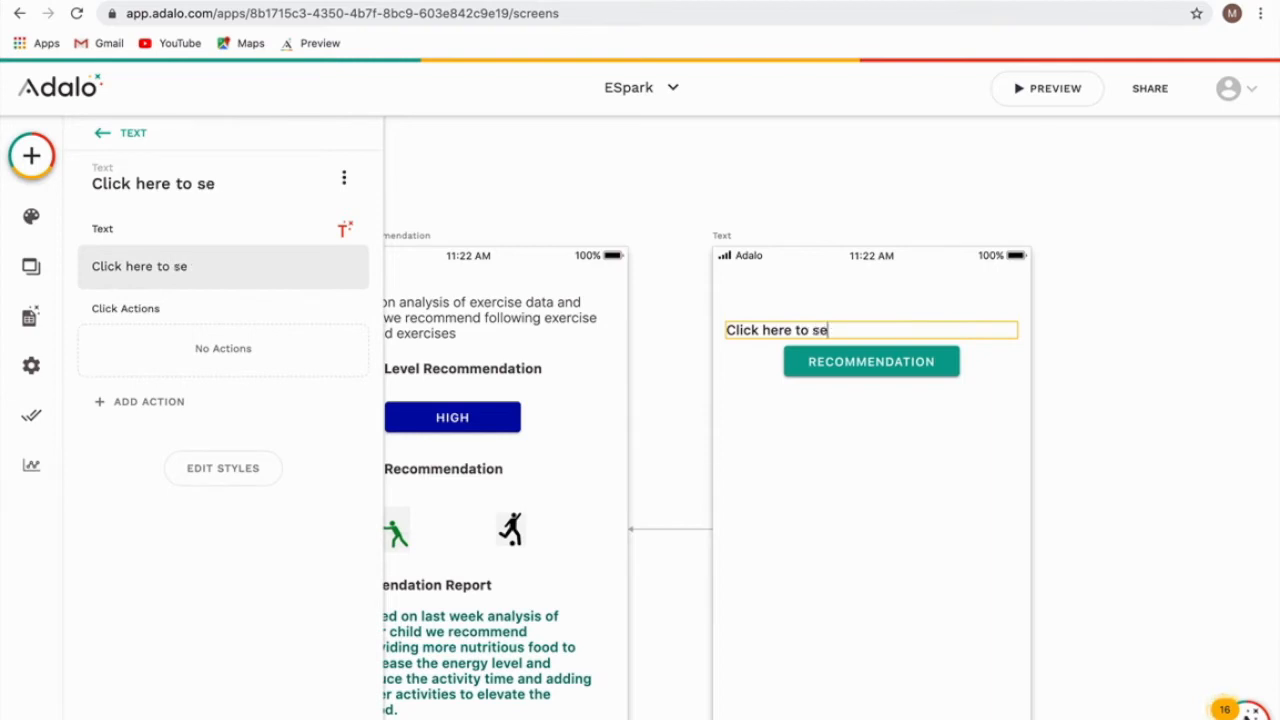
{"action": "type", "text": "e your child"}
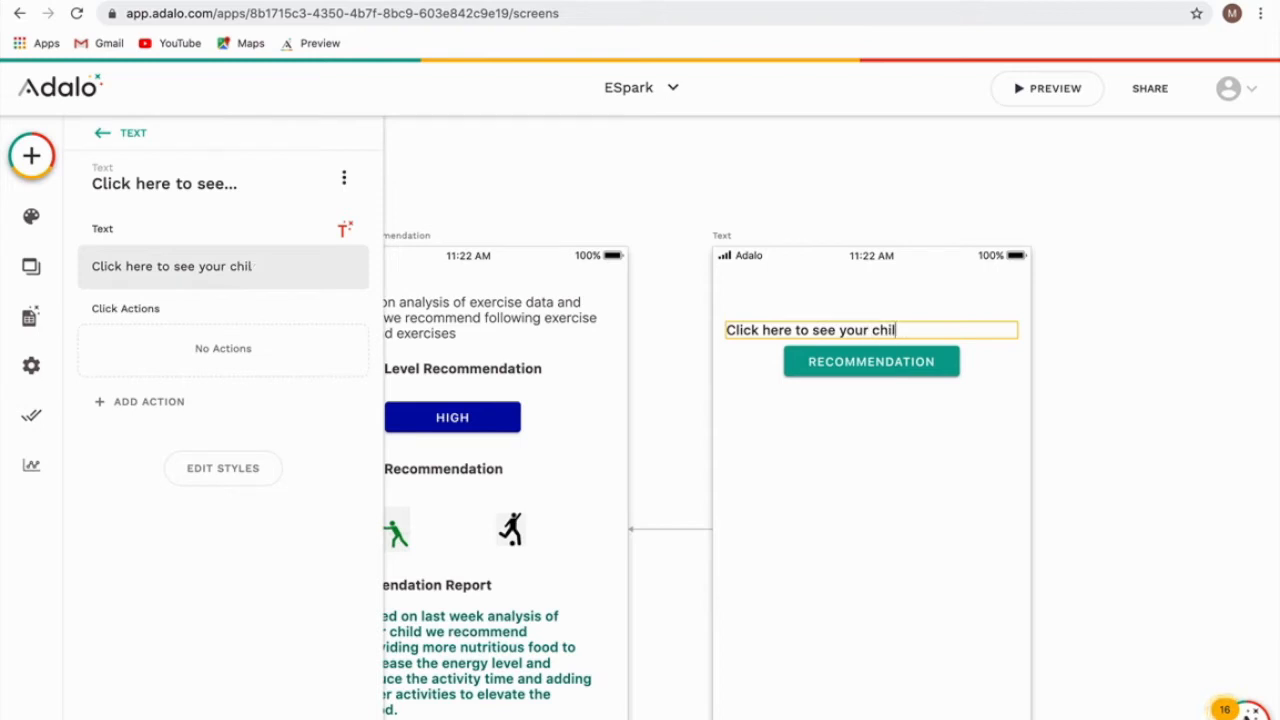
{"action": "key", "text": "BackSpace"}
{"action": "key", "text": "BackSpace"}
{"action": "key", "text": "BackSpace"}
{"action": "type", "text": "childs recc"}
{"action": "key", "text": "BackSpace"}
{"action": "key", "text": "BackSpace"}
{"action": "type", "text": "'s excer"}
{"action": "key", "text": "BackSpace"}
{"action": "key", "text": "BackSpace"}
{"action": "key", "text": "BackSpace"}
{"action": "type", "text": "ercise re"}
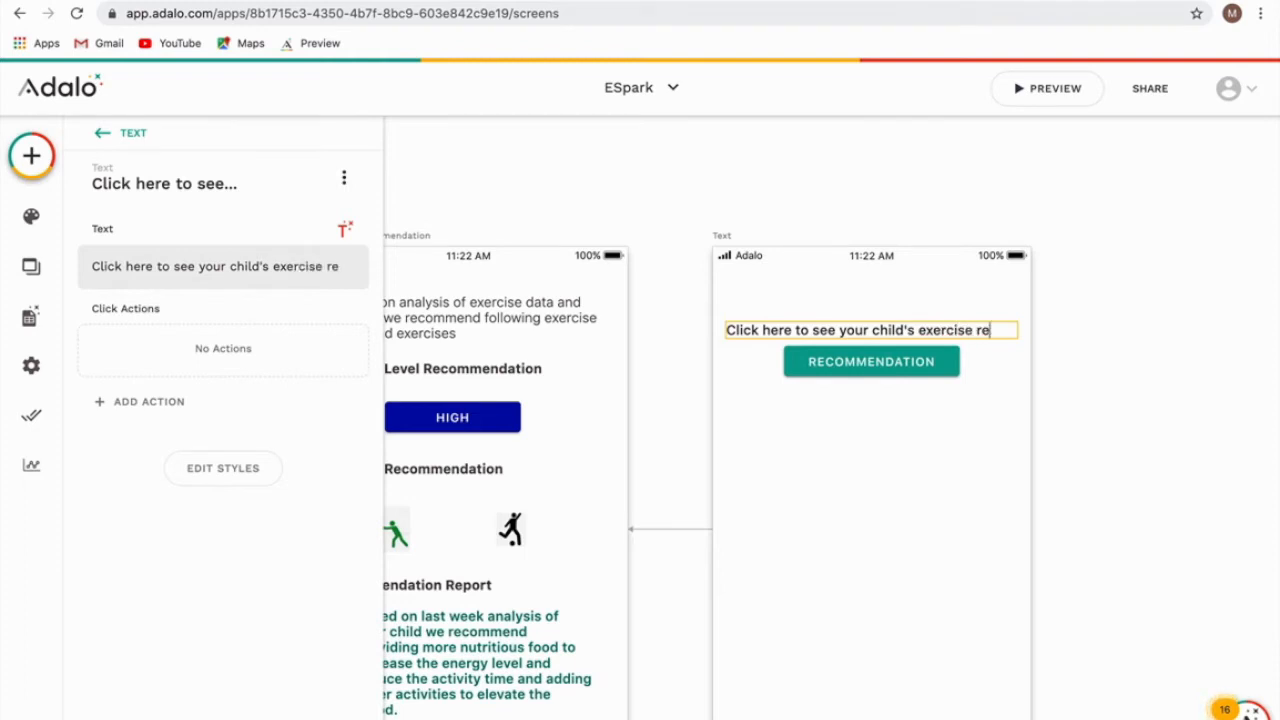
{"action": "type", "text": "ccomenf"}
{"action": "key", "text": "BackSpace"}
{"action": "type", "text": "dation"}
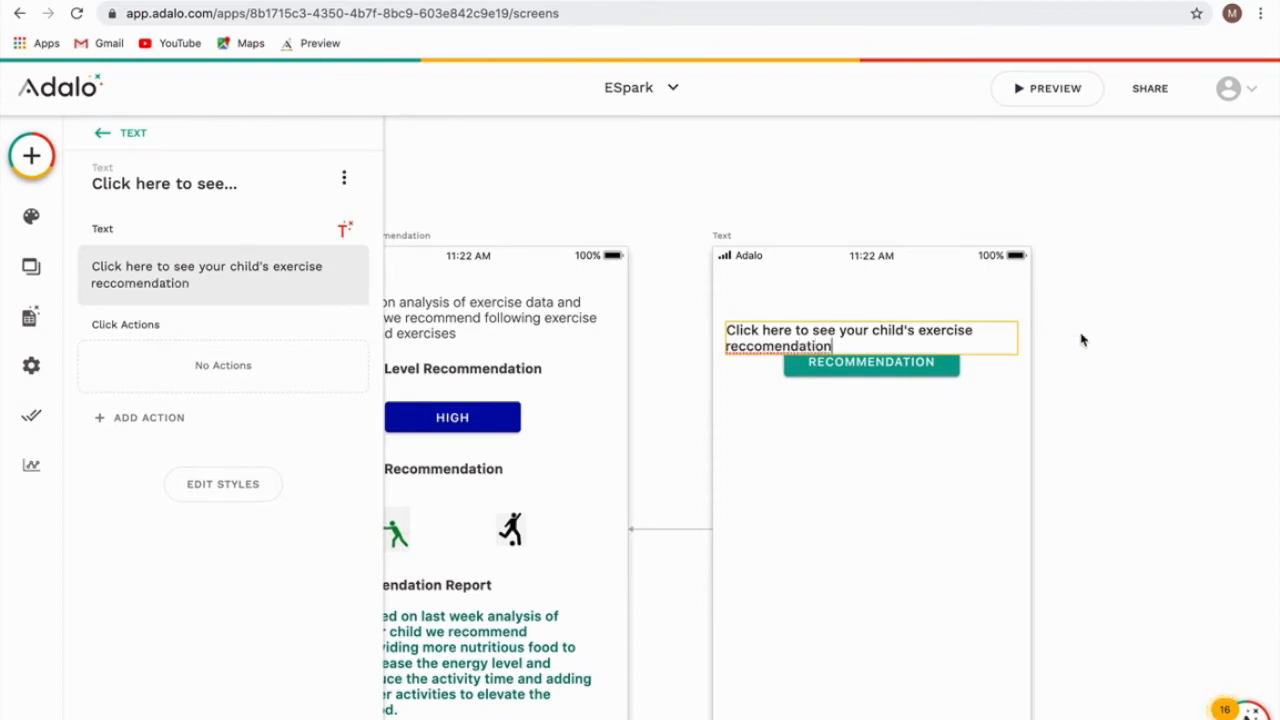
Correct the misspelled last word of the explanatory text to "recommendation" using the spelling suggestion
{"action": "double_click", "coordinate": [748, 345]}
{"action": "right_click", "coordinate": [752, 345]}
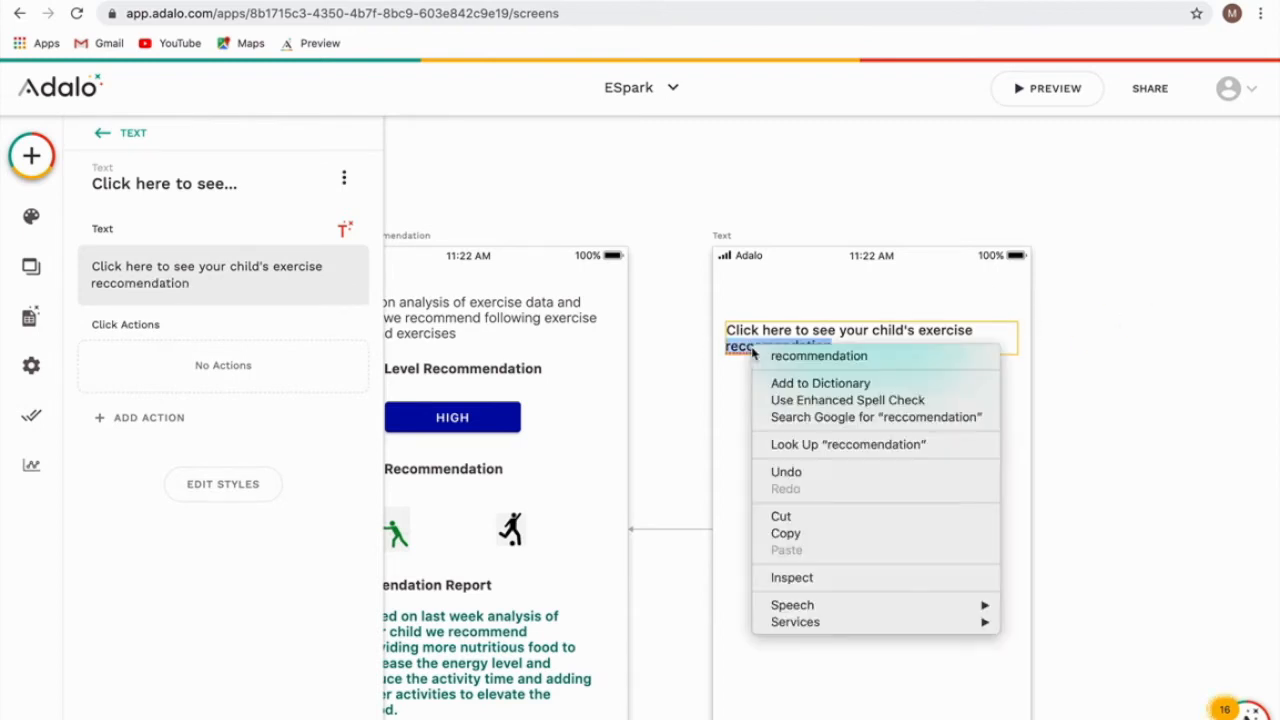
{"action": "left_click", "coordinate": [789, 358]}
{"action": "left_click", "coordinate": [787, 300]}
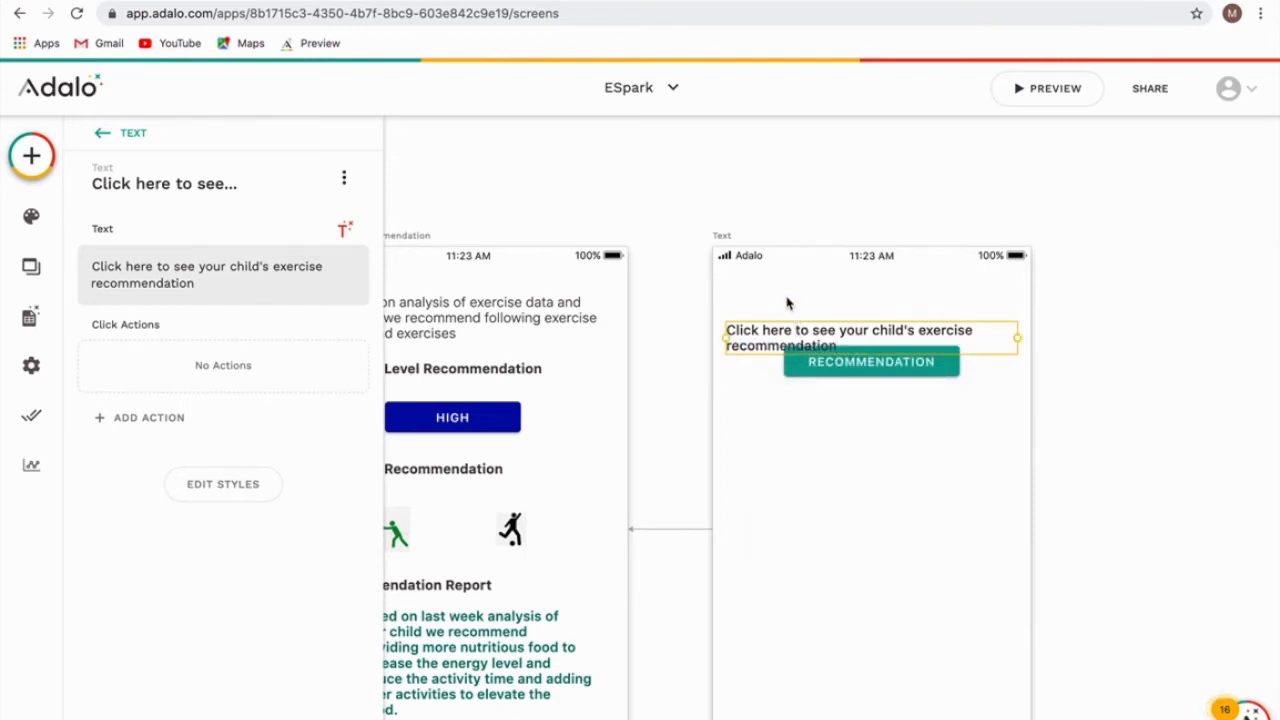
Narrow the explanatory text so it wraps onto two lines and align it directly above the Recommendation button
{"action": "left_click_drag", "start_coordinate": [724, 336], "coordinate": [670, 336]}
{"action": "left_click_drag", "start_coordinate": [747, 338], "coordinate": [839, 332]}
{"action": "left_click", "coordinate": [811, 453]}
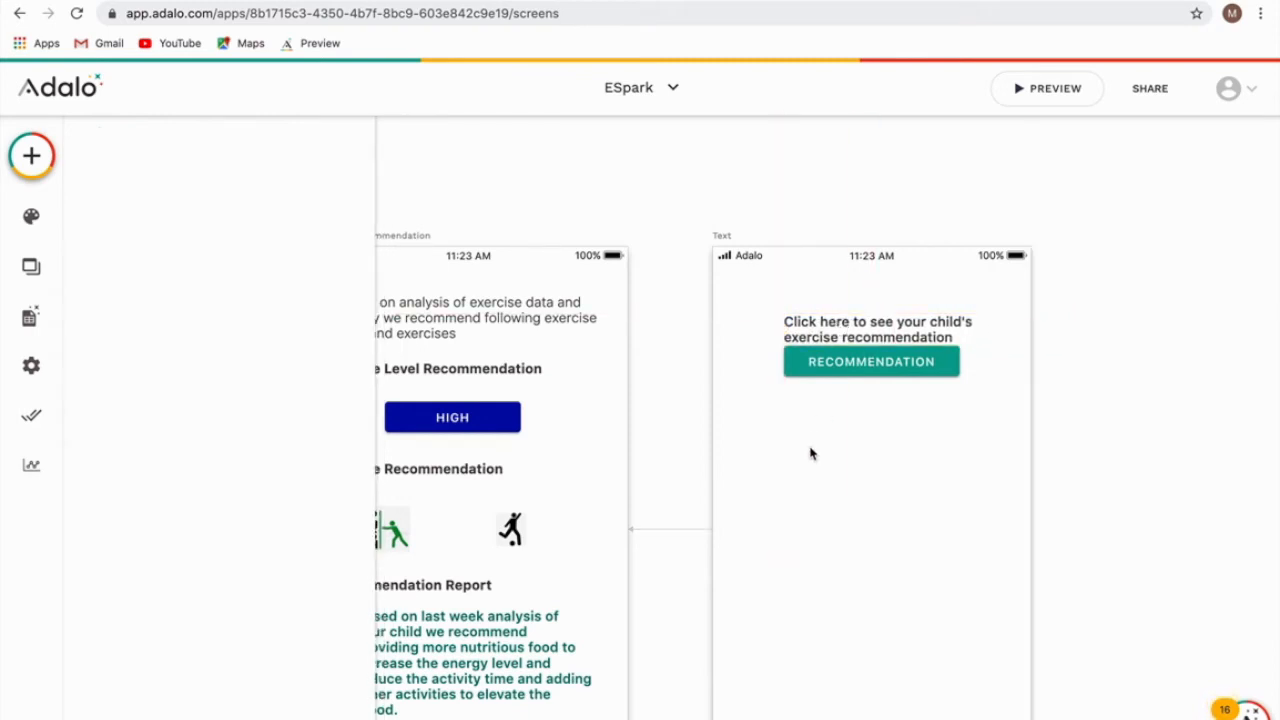
Look through the available components, including the Navigation category
{"action": "left_click", "coordinate": [29, 160]}
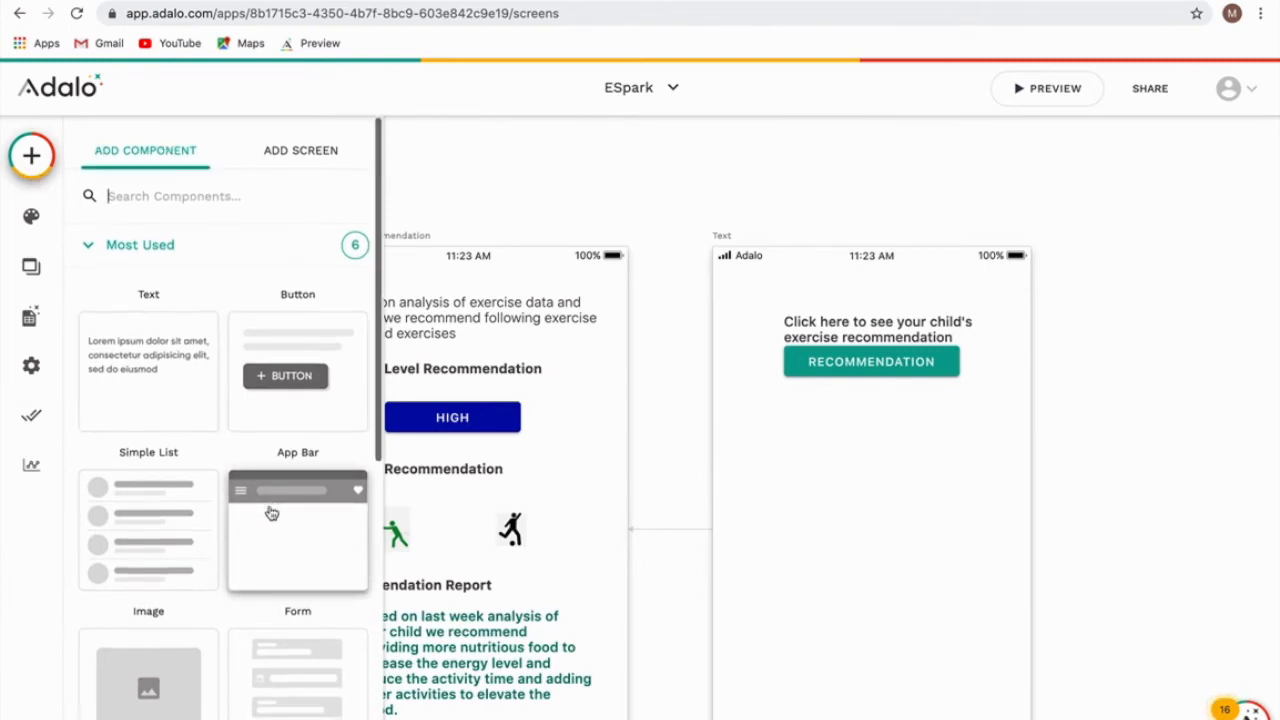
{"action": "scroll", "coordinate": [272, 515], "scroll_direction": "down", "scroll_amount": 2}
{"action": "scroll", "coordinate": [333, 574], "scroll_direction": "down", "scroll_amount": 1}
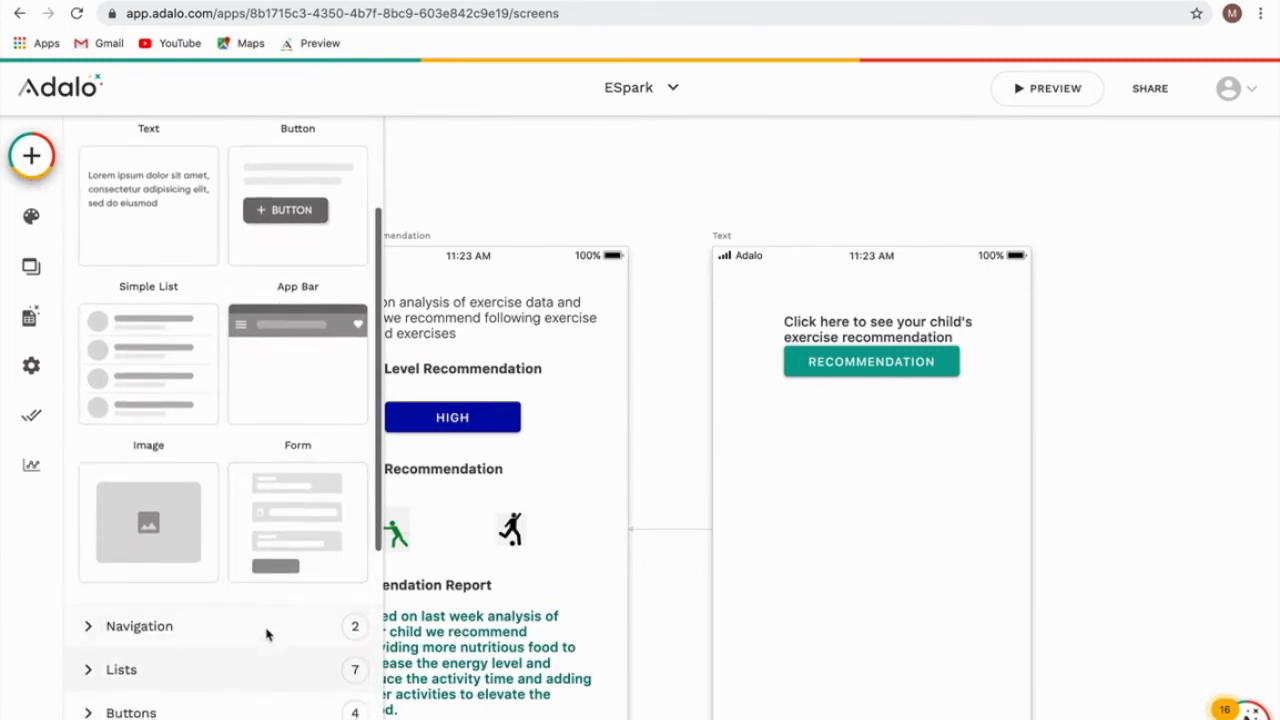
{"action": "left_click", "coordinate": [265, 630]}
{"action": "scroll", "coordinate": [266, 634], "scroll_direction": "down", "scroll_amount": 4}
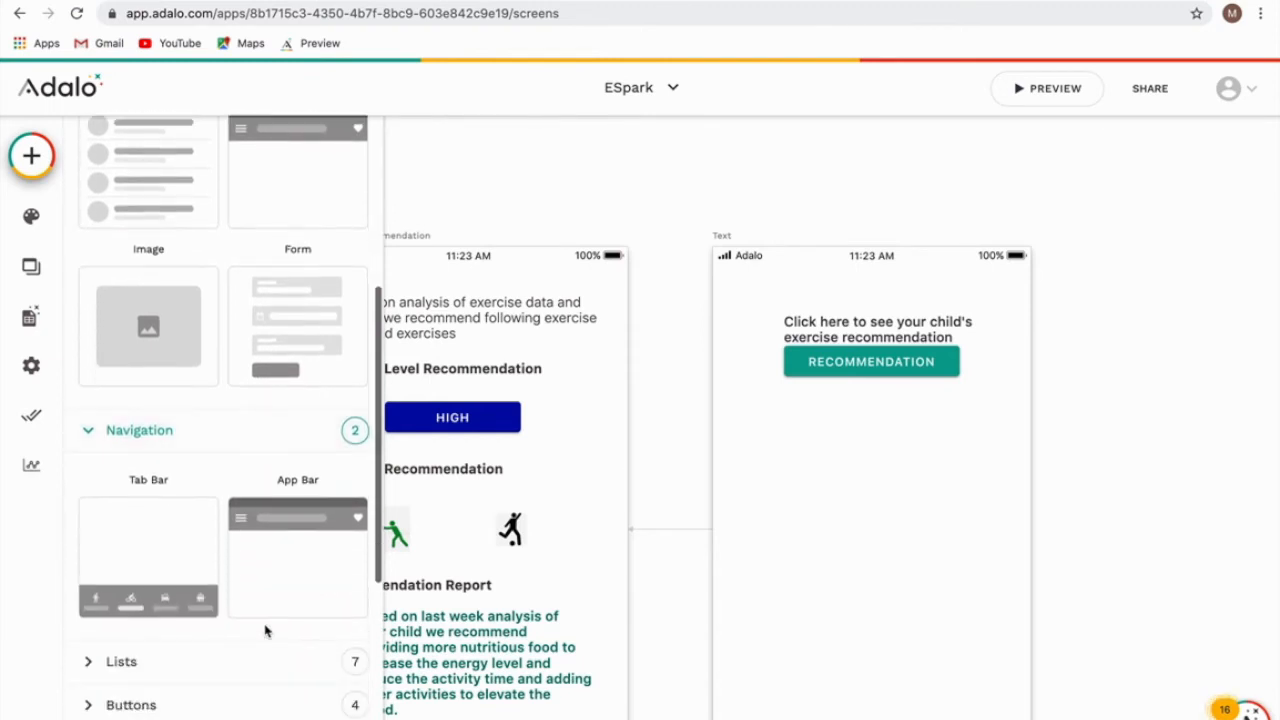
{"action": "scroll", "coordinate": [265, 660], "scroll_direction": "down", "scroll_amount": 5}
Browse the Marketplace for extra components such as Image Slider, Progress Bar, Stripe Kit and Switch, and return to the screens
{"action": "left_click", "coordinate": [212, 572]}
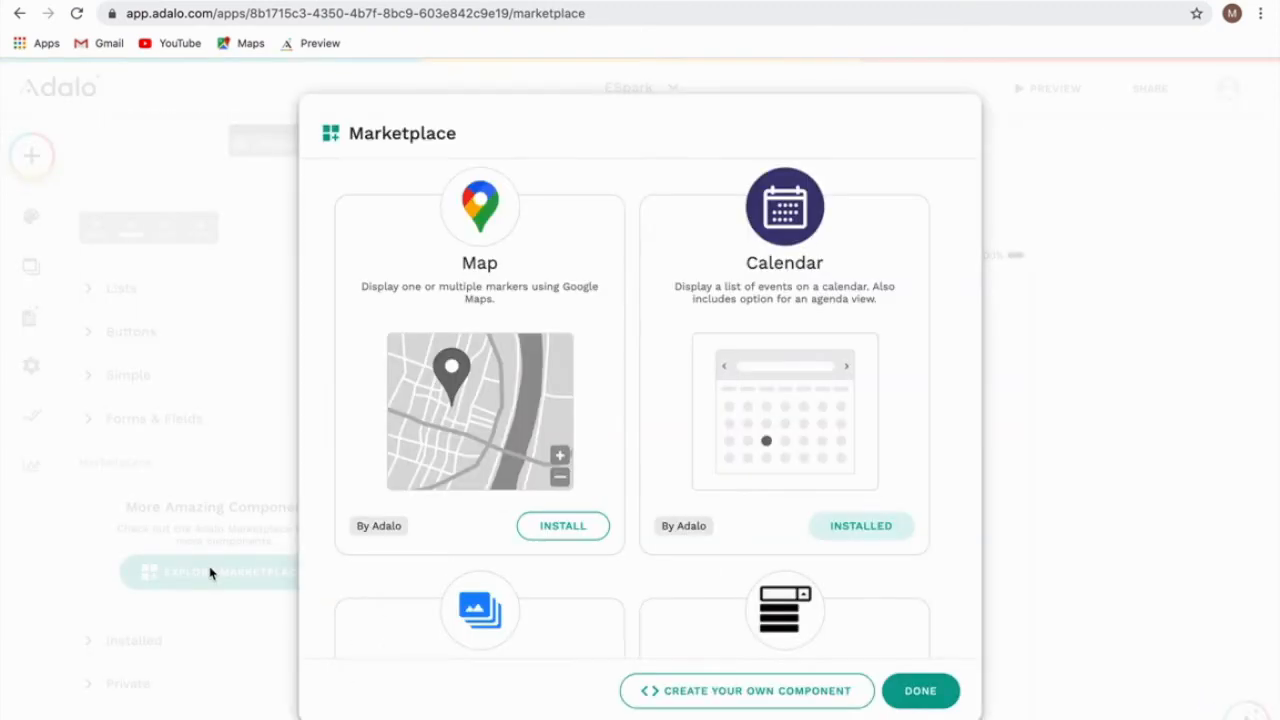
{"action": "scroll", "coordinate": [566, 450], "scroll_direction": "down", "scroll_amount": 3}
{"action": "scroll", "coordinate": [566, 451], "scroll_direction": "up", "scroll_amount": 3}
{"action": "scroll", "coordinate": [646, 250], "scroll_direction": "down", "scroll_amount": 4}
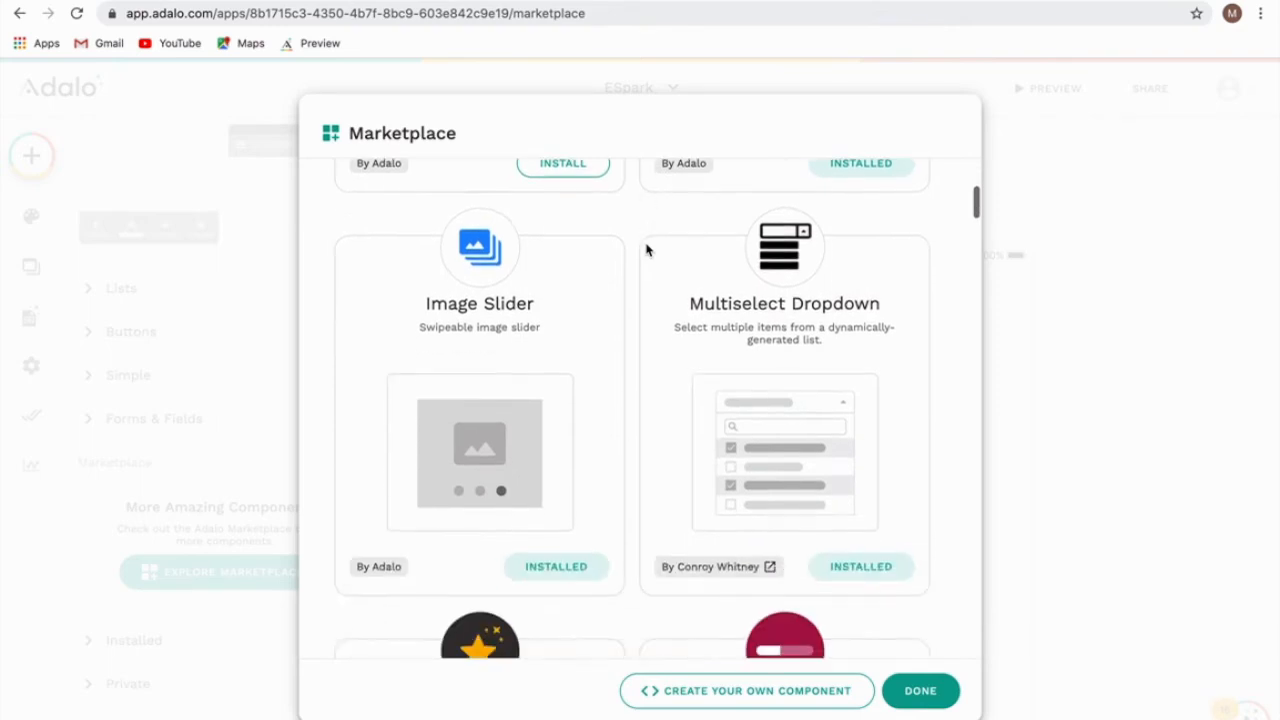
{"action": "scroll", "coordinate": [655, 320], "scroll_direction": "down", "scroll_amount": 2}
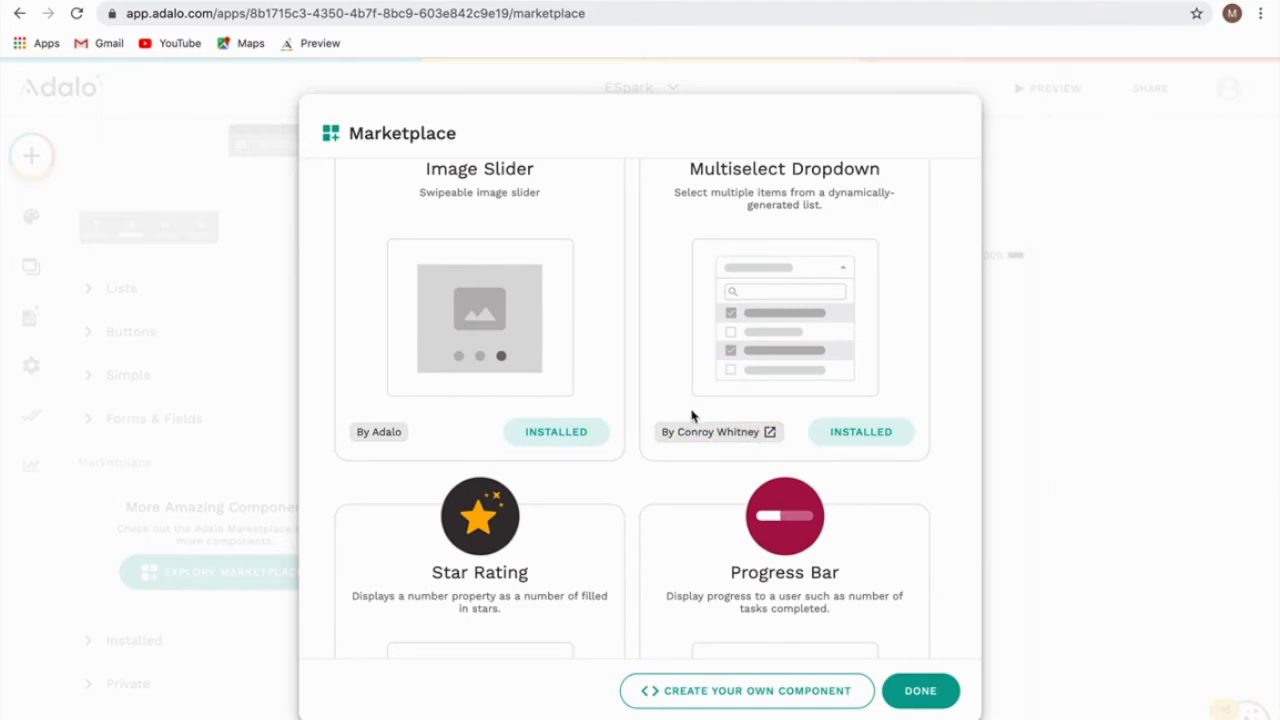
{"action": "scroll", "coordinate": [692, 415], "scroll_direction": "down", "scroll_amount": 2}
{"action": "scroll", "coordinate": [691, 415], "scroll_direction": "down", "scroll_amount": 8}
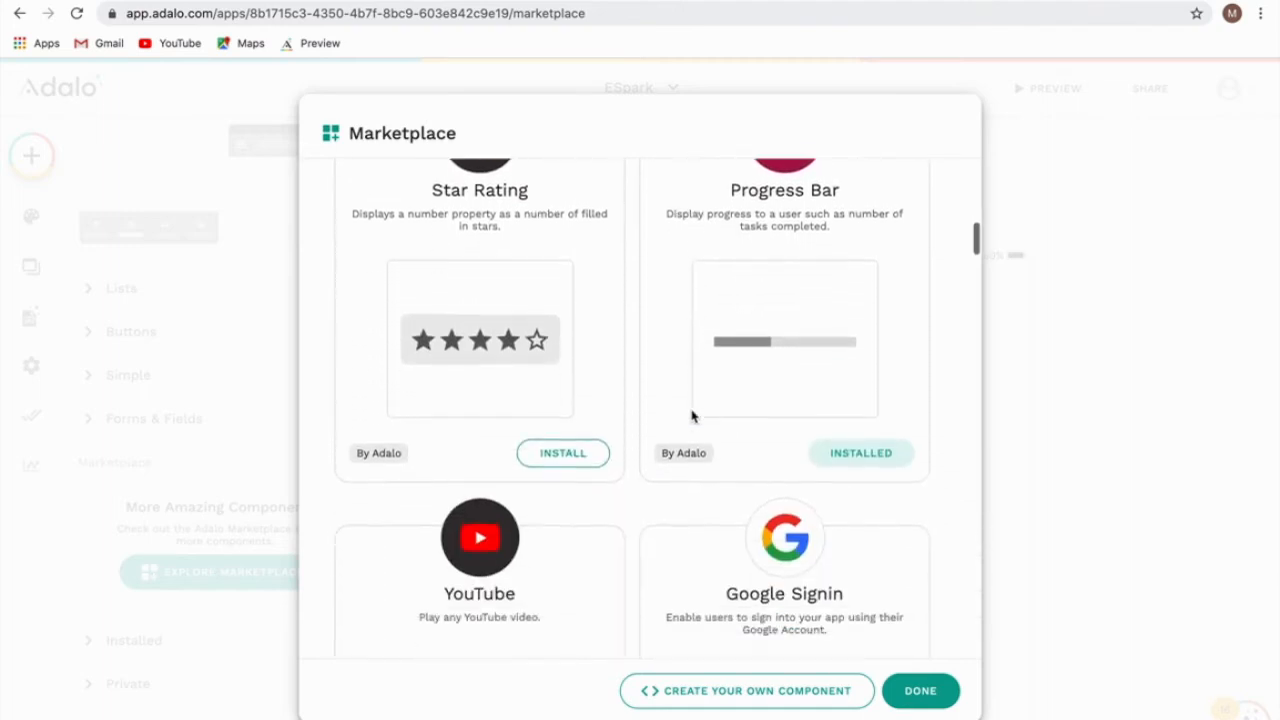
{"action": "scroll", "coordinate": [691, 415], "scroll_direction": "up", "scroll_amount": 2}
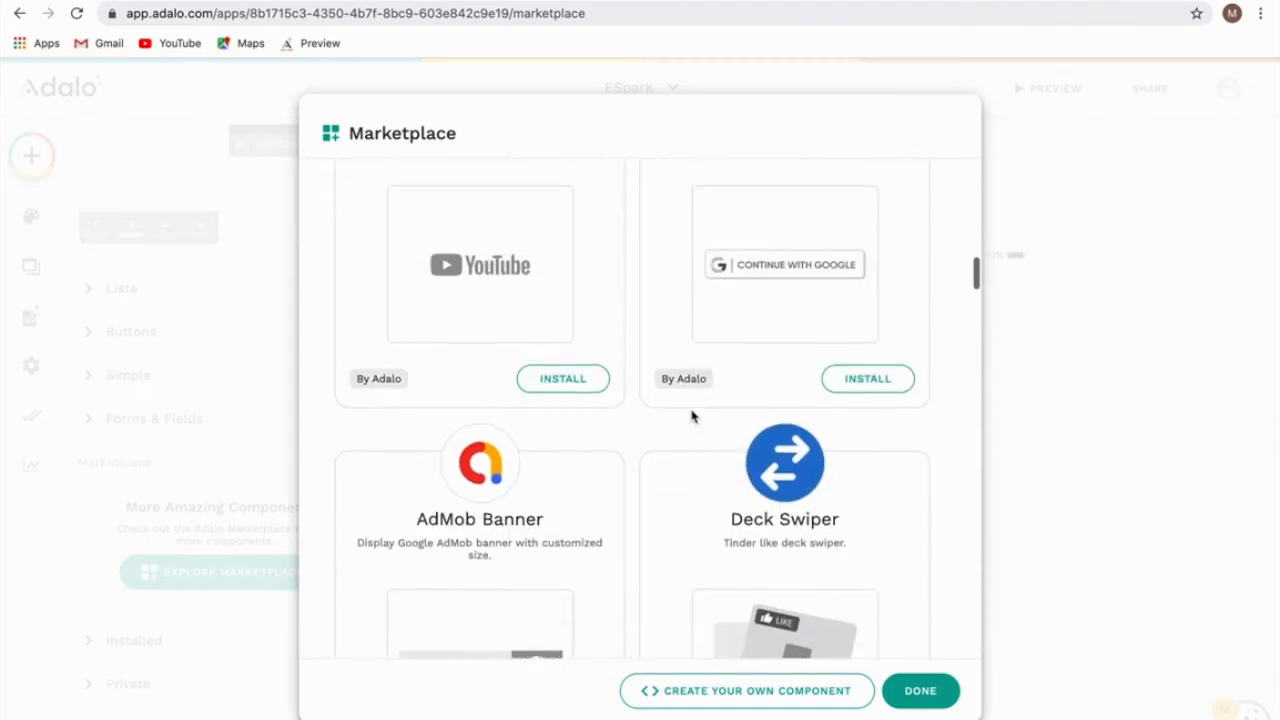
{"action": "scroll", "coordinate": [691, 415], "scroll_direction": "down", "scroll_amount": 5}
{"action": "scroll", "coordinate": [691, 415], "scroll_direction": "down", "scroll_amount": 3}
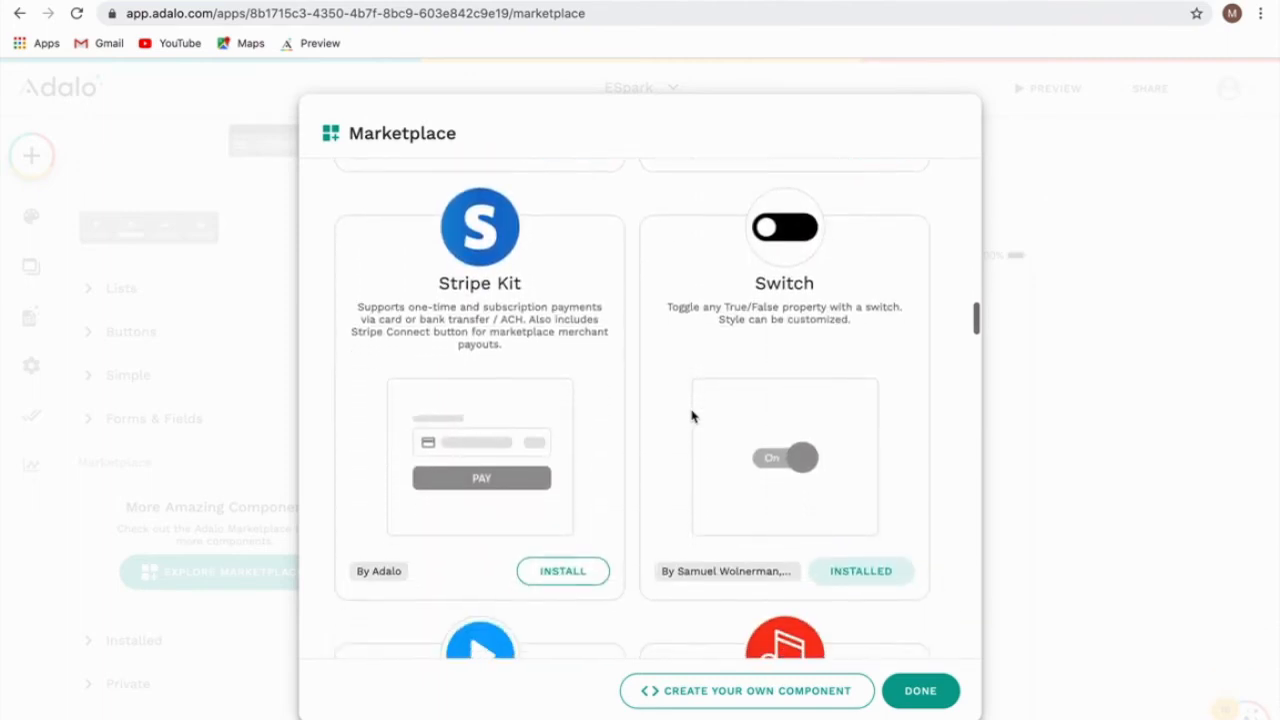
{"action": "scroll", "coordinate": [835, 433], "scroll_direction": "up", "scroll_amount": 1}
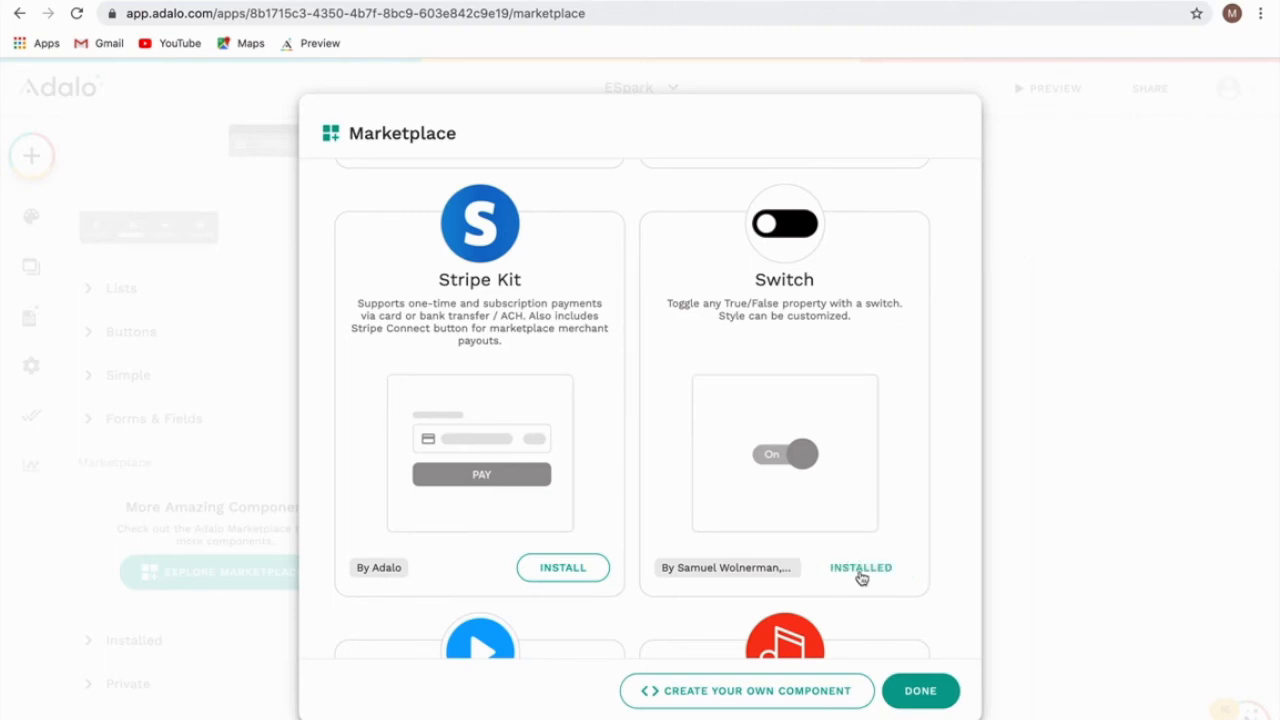
{"action": "left_click", "coordinate": [921, 690]}
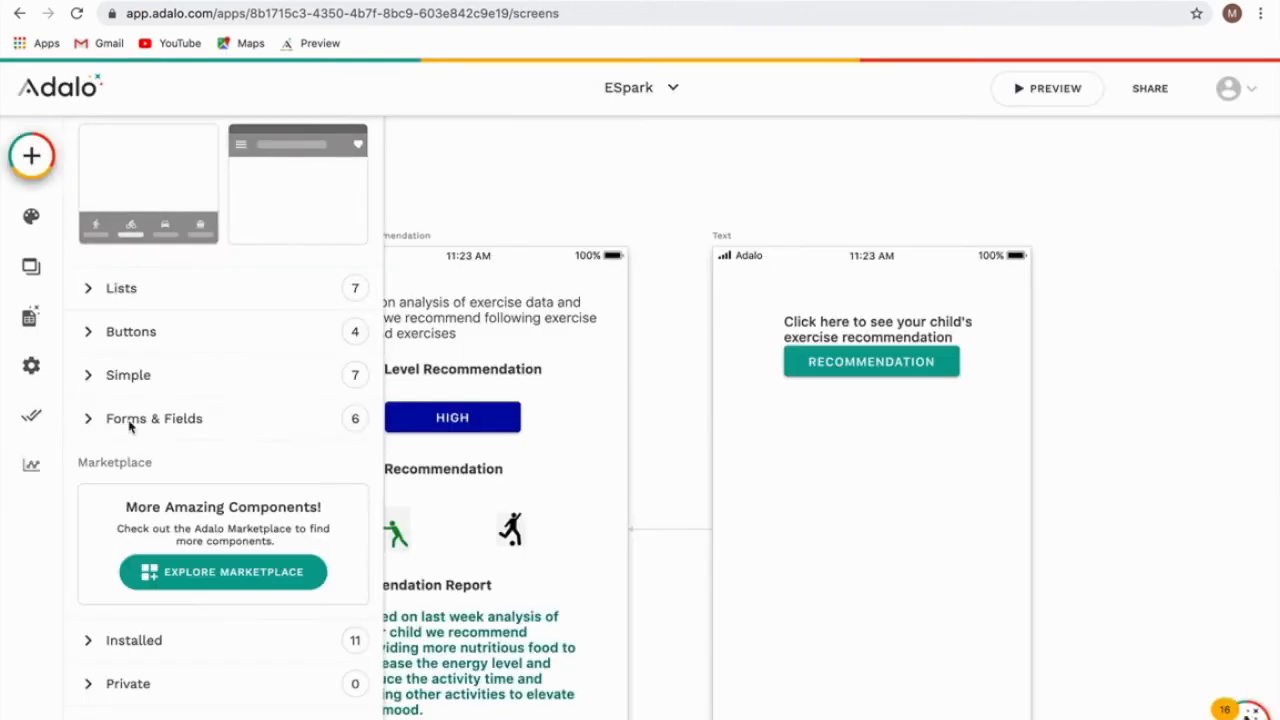
Examine how marketplace components are used on the Configure Interaction, Material List, calendar and Your Videos screens
{"action": "scroll", "coordinate": [516, 446], "scroll_direction": "left", "scroll_amount": 15}
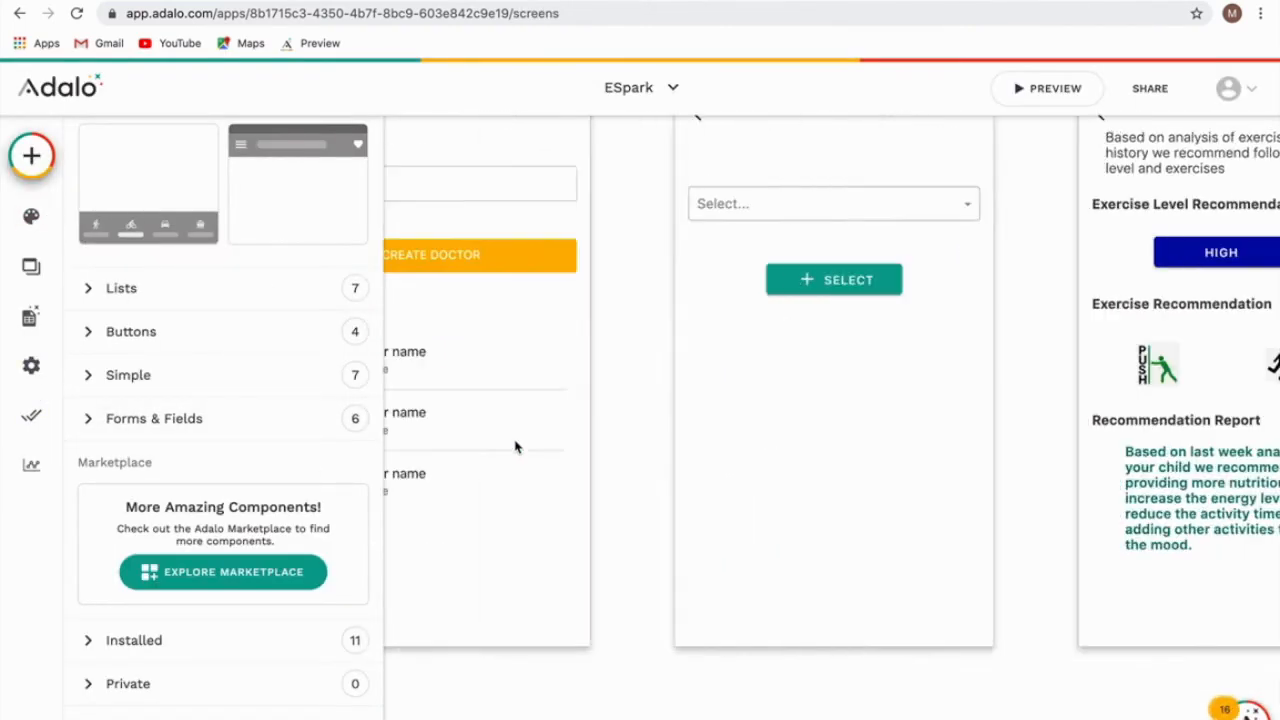
{"action": "scroll", "coordinate": [516, 446], "scroll_direction": "left", "scroll_amount": 15}
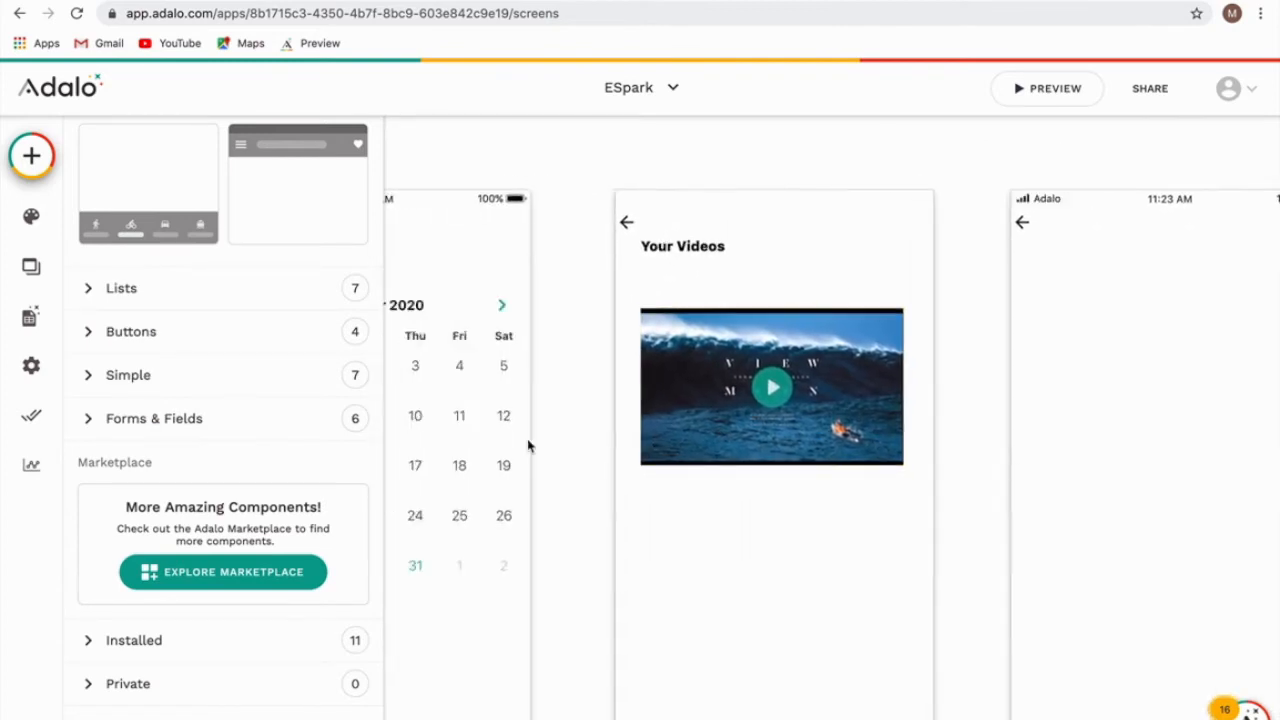
{"action": "scroll", "coordinate": [633, 453], "scroll_direction": "left", "scroll_amount": 10}
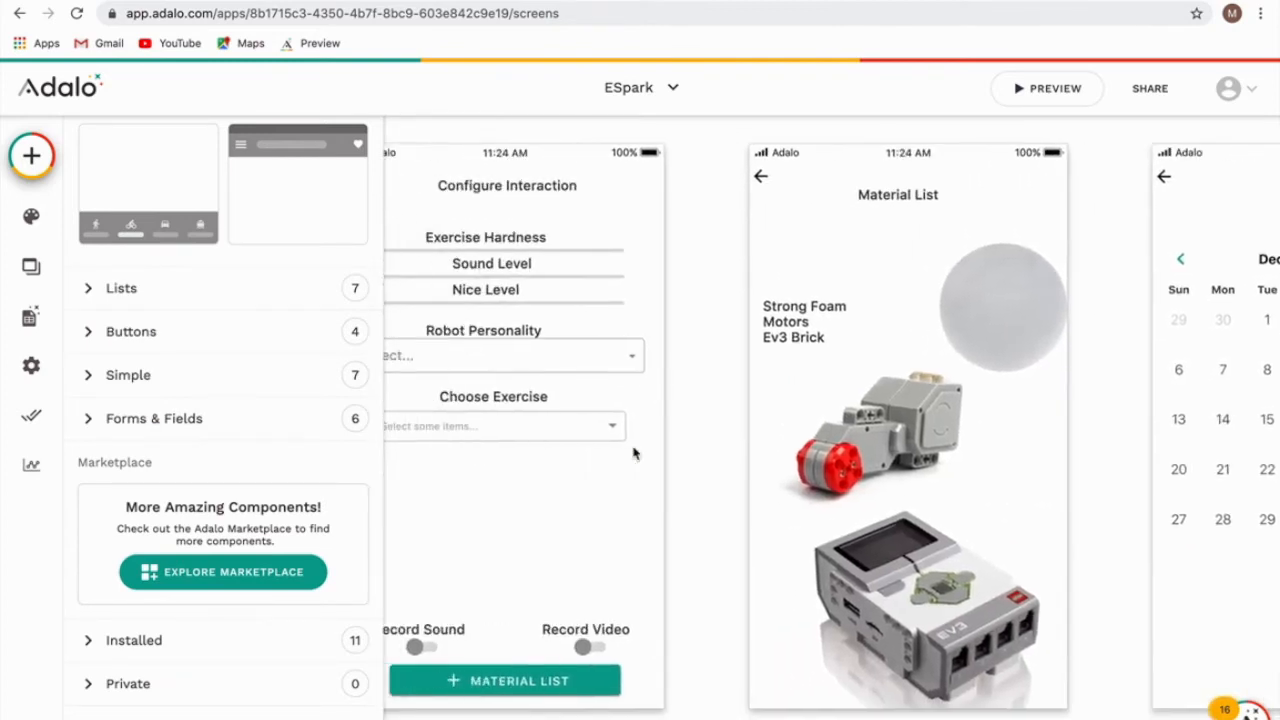
{"action": "scroll", "coordinate": [633, 453], "scroll_direction": "right", "scroll_amount": 10}
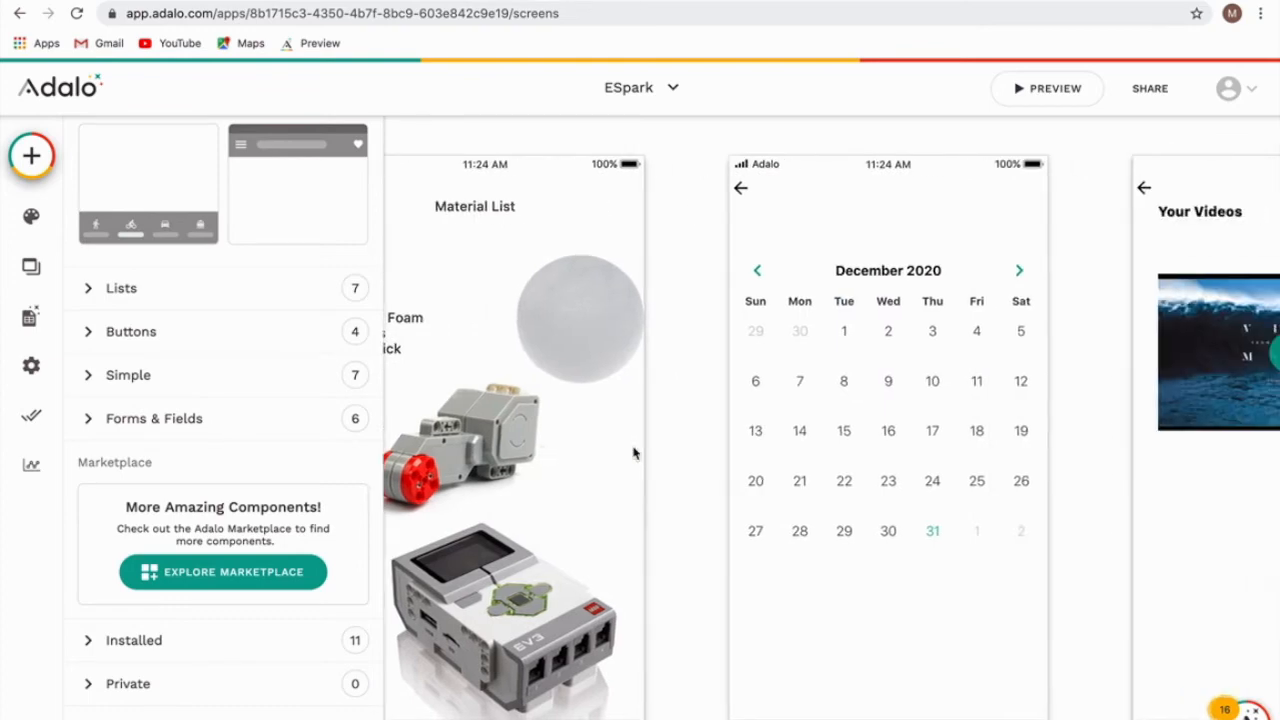
{"action": "scroll", "coordinate": [633, 453], "scroll_direction": "left", "scroll_amount": 10}
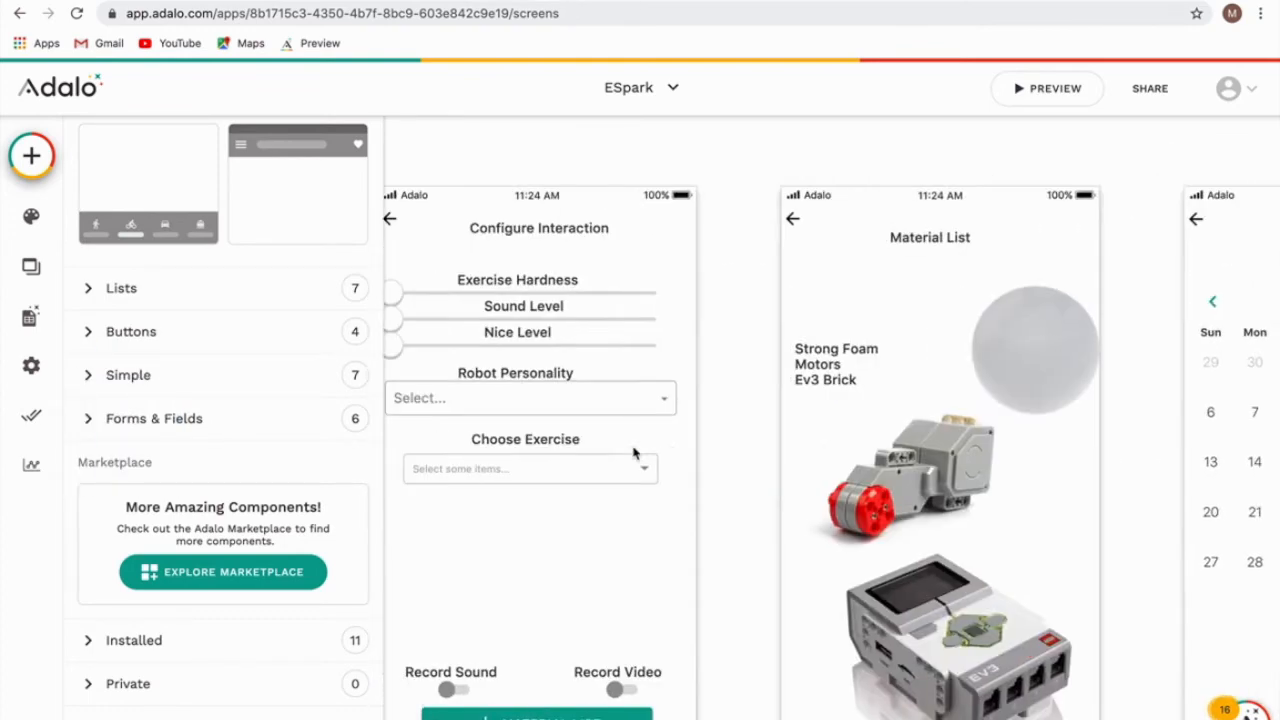
{"action": "scroll", "coordinate": [634, 451], "scroll_direction": "down", "scroll_amount": 3}
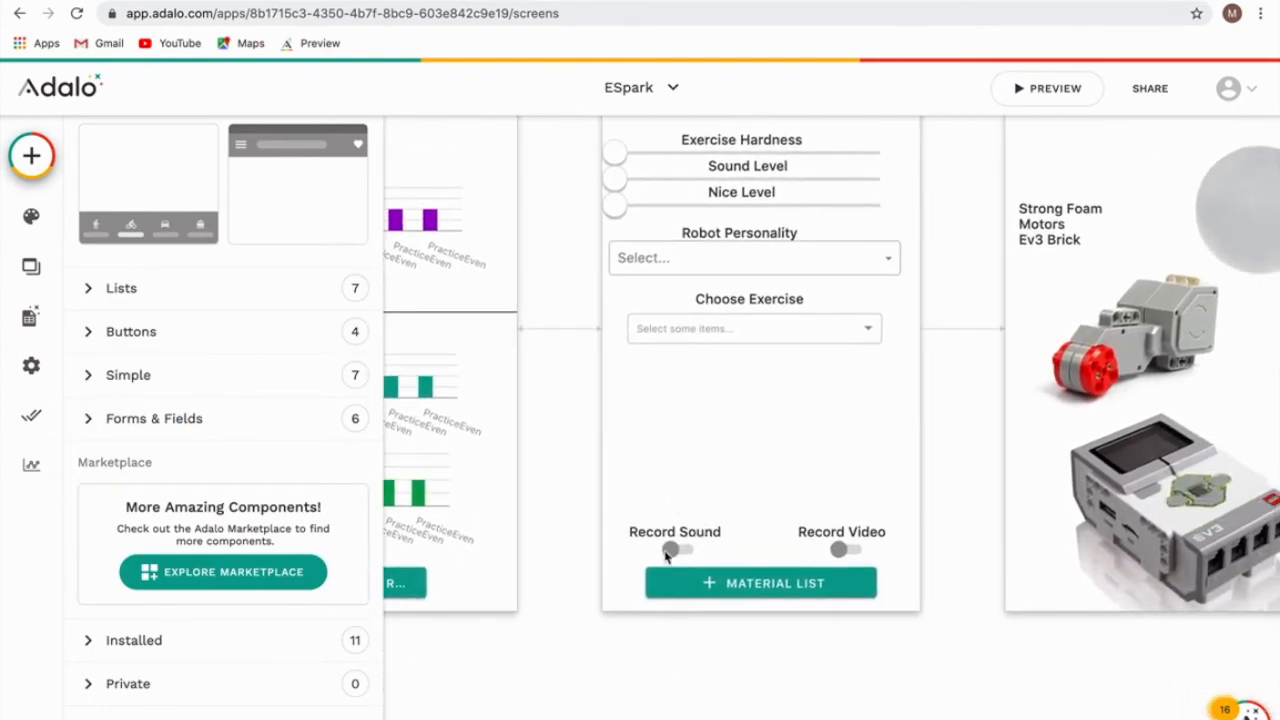
{"action": "scroll", "coordinate": [848, 568], "scroll_direction": "right", "scroll_amount": 10}
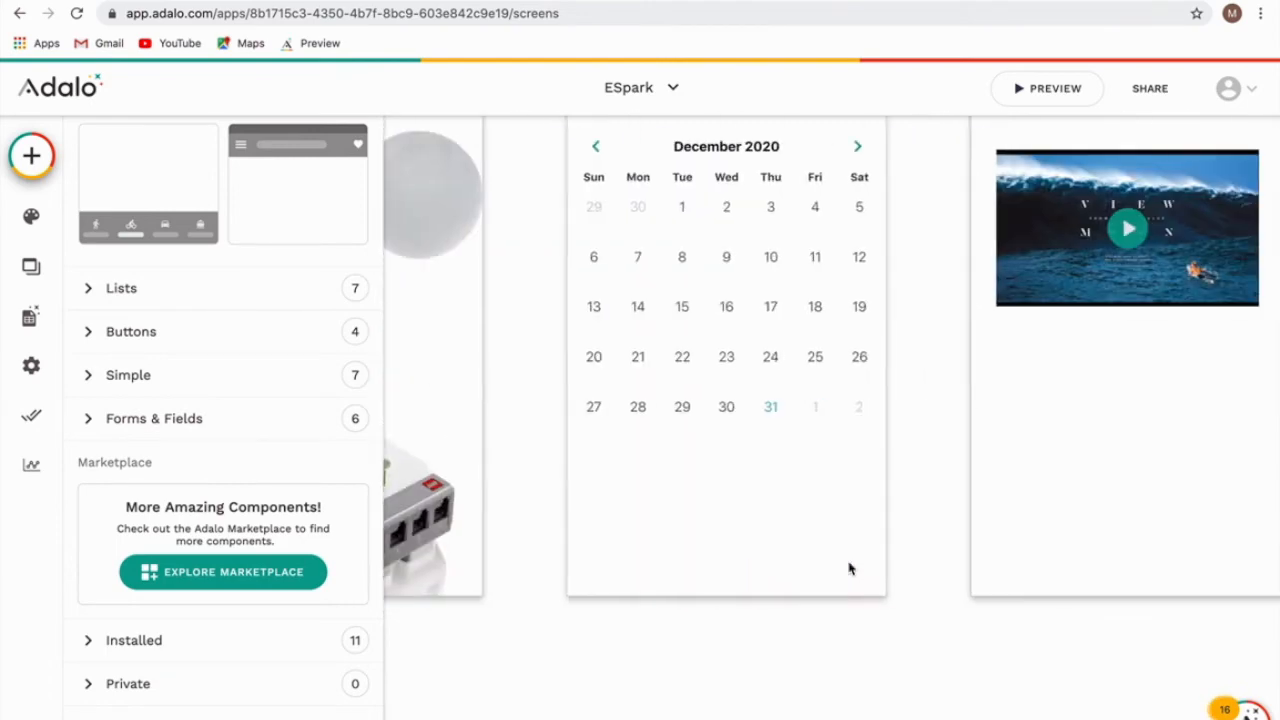
{"action": "scroll", "coordinate": [848, 568], "scroll_direction": "up", "scroll_amount": 2}
{"action": "scroll", "coordinate": [848, 568], "scroll_direction": "right", "scroll_amount": 4}
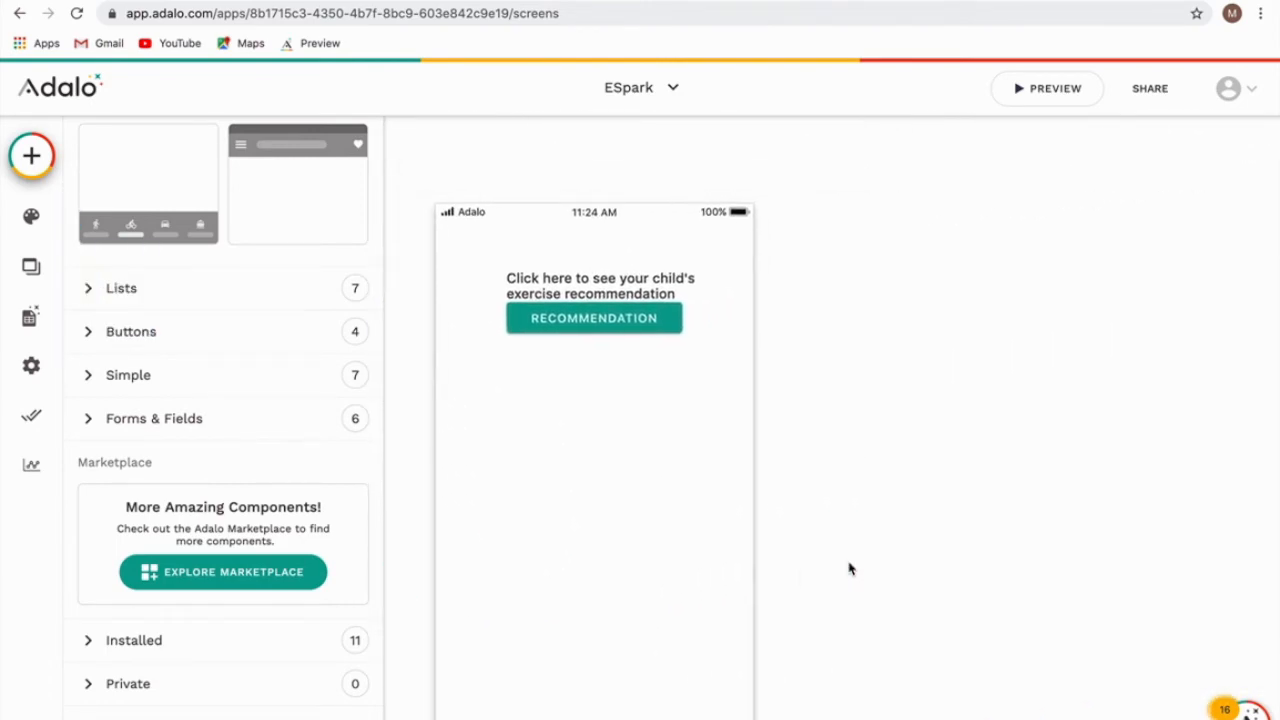
Compare the new Text screen with the linked Exercise Recommendation screen and its neighbours
{"action": "scroll", "coordinate": [848, 568], "scroll_direction": "left", "scroll_amount": 1}
{"action": "scroll", "coordinate": [848, 568], "scroll_direction": "left", "scroll_amount": 1}
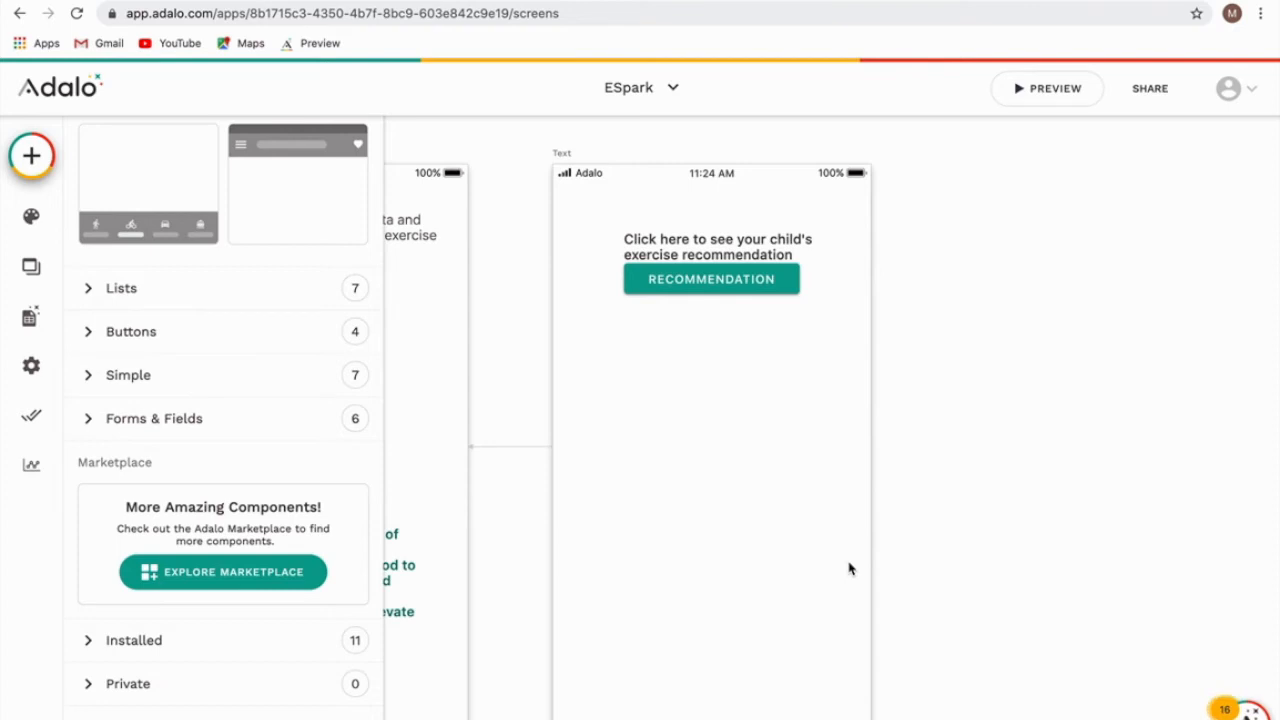
{"action": "scroll", "coordinate": [848, 568], "scroll_direction": "left", "scroll_amount": 5}
{"action": "scroll", "coordinate": [848, 568], "scroll_direction": "down", "scroll_amount": 2}
{"action": "scroll", "coordinate": [848, 568], "scroll_direction": "right", "scroll_amount": 1}
{"action": "scroll", "coordinate": [848, 568], "scroll_direction": "left", "scroll_amount": 1}
{"action": "scroll", "coordinate": [848, 568], "scroll_direction": "up", "scroll_amount": 1}
{"action": "scroll", "coordinate": [848, 568], "scroll_direction": "right", "scroll_amount": 1}
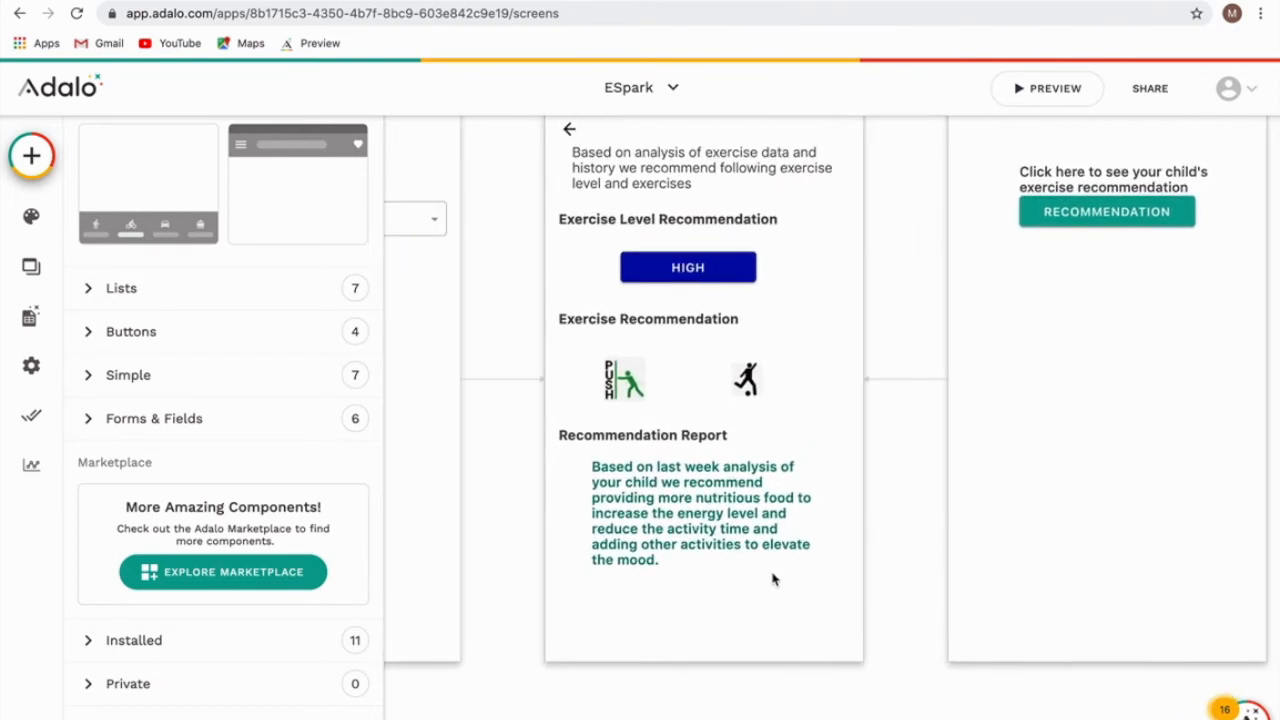
{"action": "scroll", "coordinate": [772, 579], "scroll_direction": "left", "scroll_amount": 5}
{"action": "scroll", "coordinate": [772, 579], "scroll_direction": "right", "scroll_amount": 6}
{"action": "scroll", "coordinate": [772, 579], "scroll_direction": "down", "scroll_amount": 2}
{"action": "scroll", "coordinate": [772, 579], "scroll_direction": "right", "scroll_amount": 3}
{"action": "scroll", "coordinate": [772, 579], "scroll_direction": "up", "scroll_amount": 2}
{"action": "scroll", "coordinate": [772, 579], "scroll_direction": "left", "scroll_amount": 1}
{"action": "scroll", "coordinate": [357, 380], "scroll_direction": "up", "scroll_amount": 5}
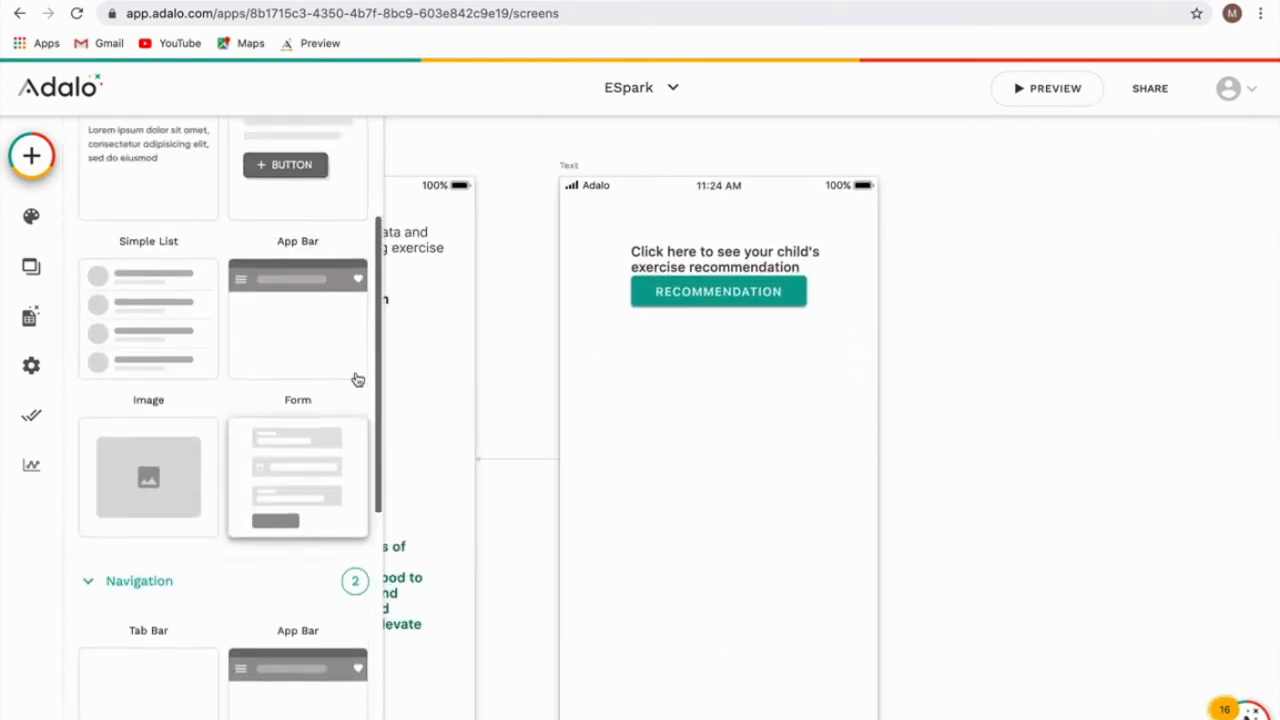
{"action": "scroll", "coordinate": [357, 380], "scroll_direction": "up", "scroll_amount": 3}
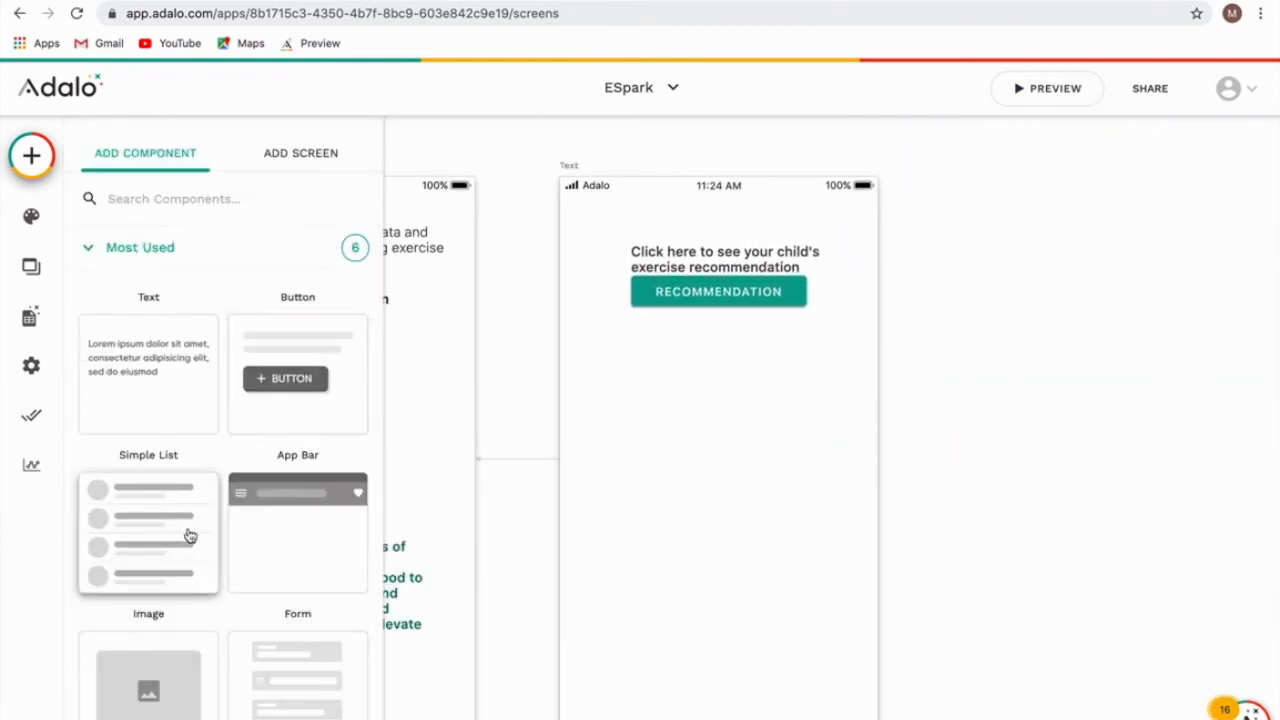
{"action": "left_click_drag", "start_coordinate": [160, 523], "coordinate": [713, 467]}
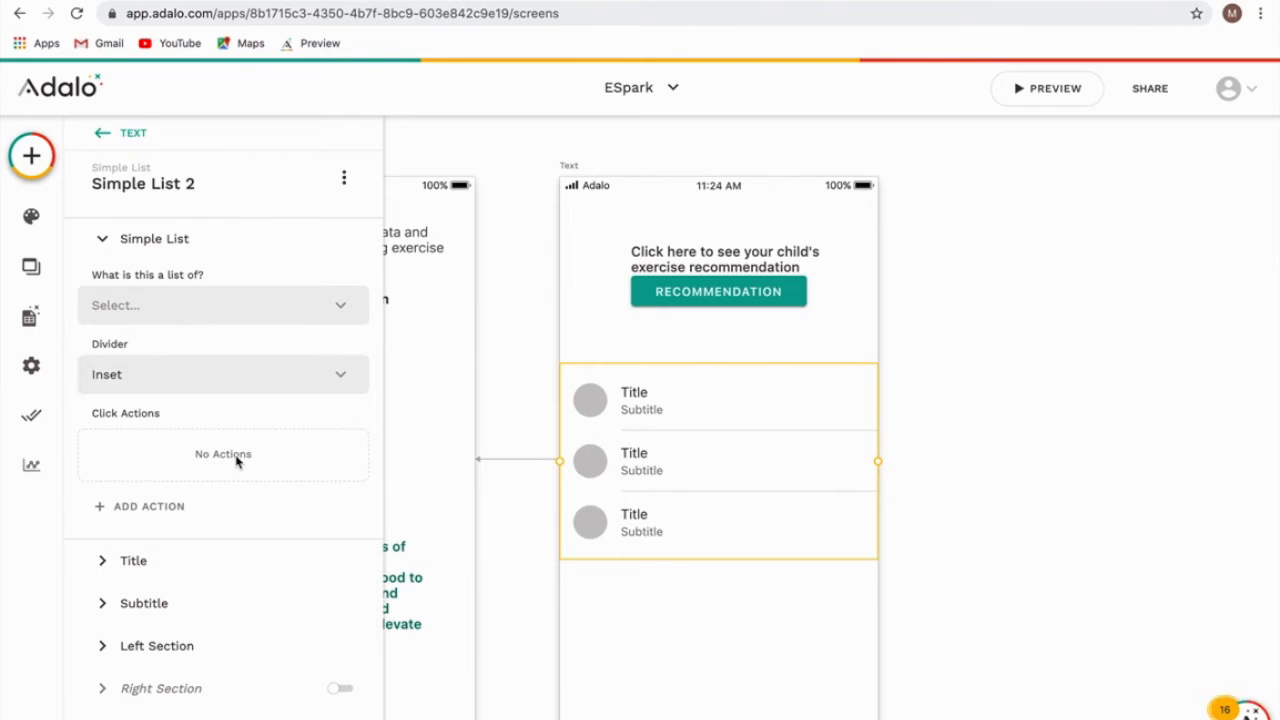
{"action": "key", "text": "Delete"}
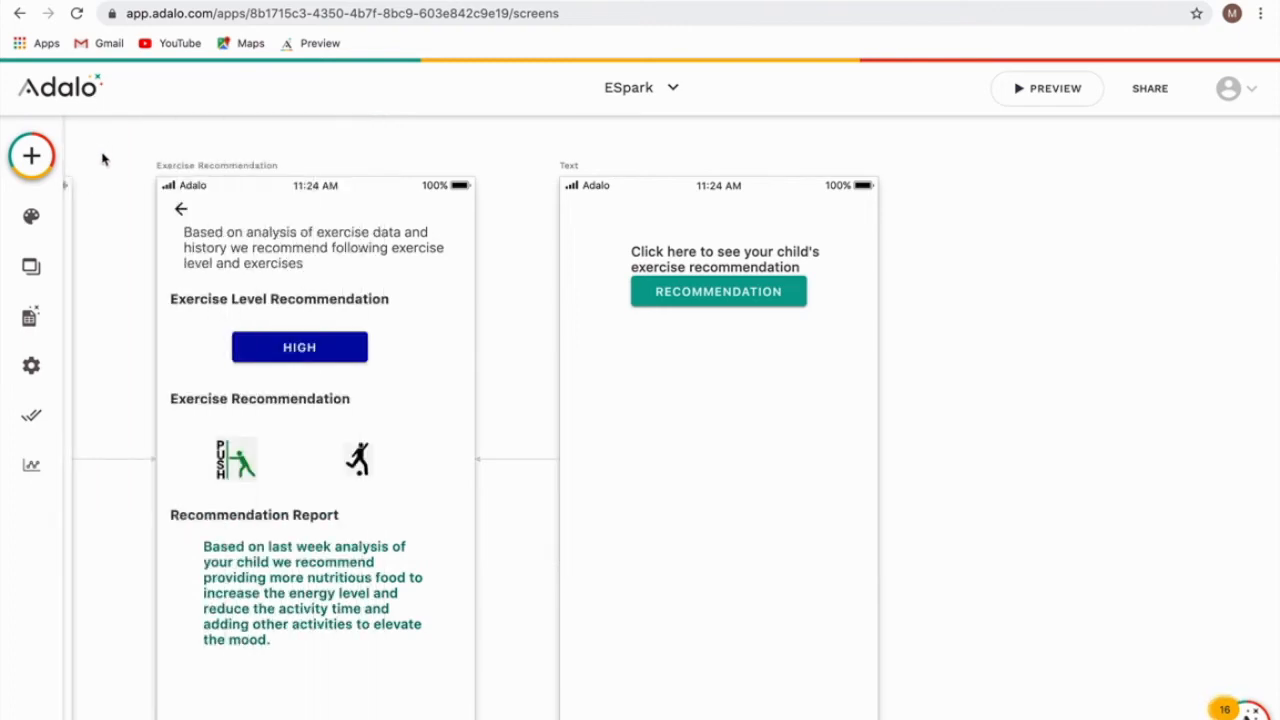
Check the component categories and the Marketplace for the Multiselect Dropdown component
{"action": "left_click", "coordinate": [15, 160]}
{"action": "scroll", "coordinate": [309, 500], "scroll_direction": "down", "scroll_amount": 3}
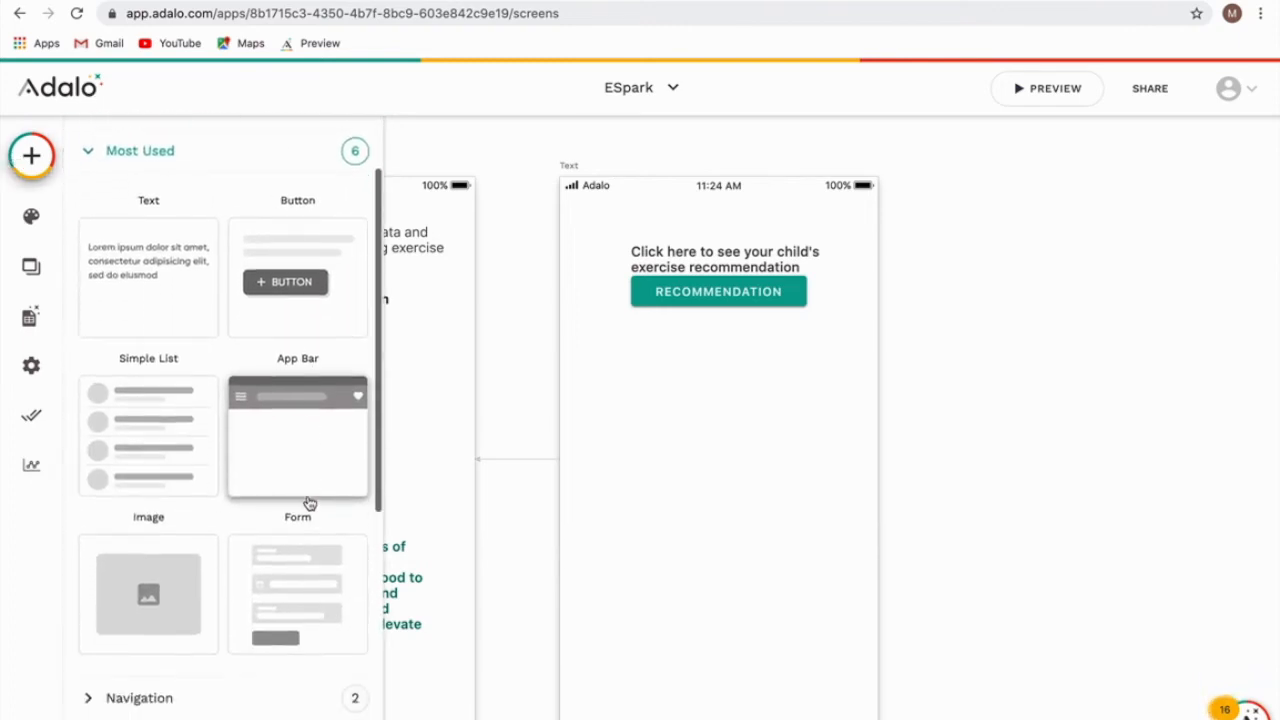
{"action": "left_click", "coordinate": [197, 580]}
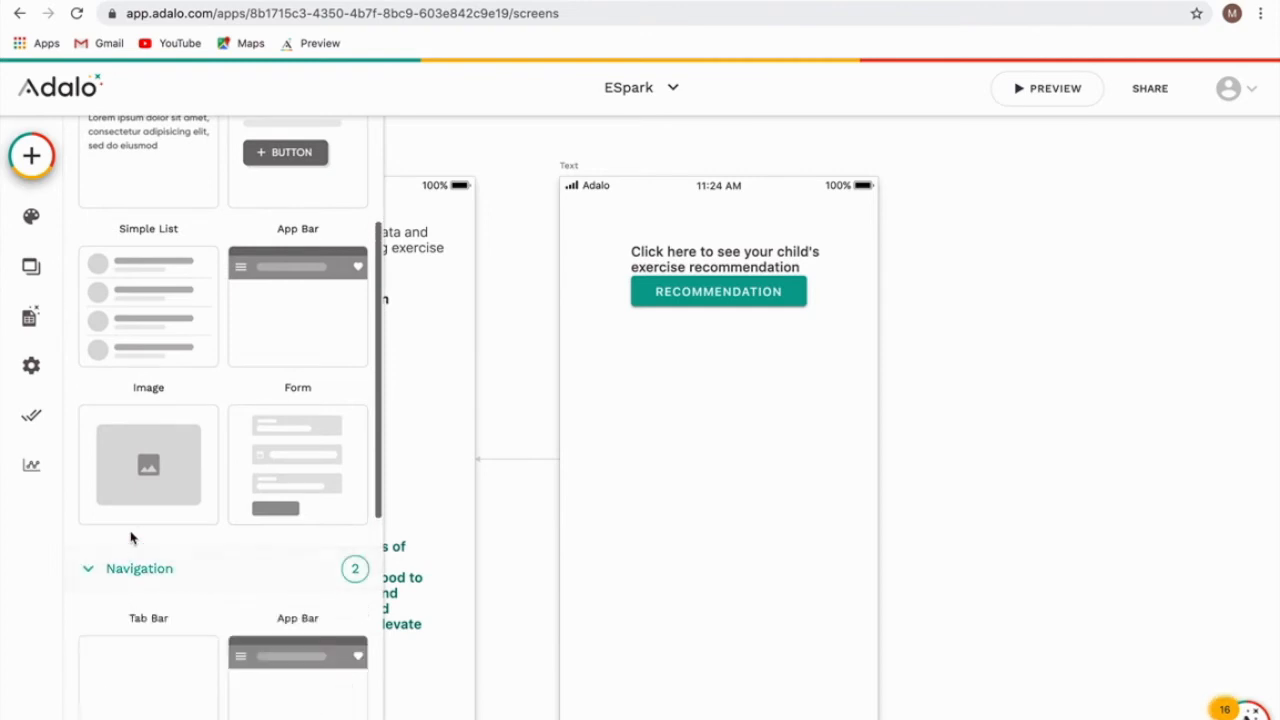
{"action": "left_click", "coordinate": [138, 567]}
{"action": "scroll", "coordinate": [138, 565], "scroll_direction": "down", "scroll_amount": 2}
{"action": "left_click", "coordinate": [154, 571]}
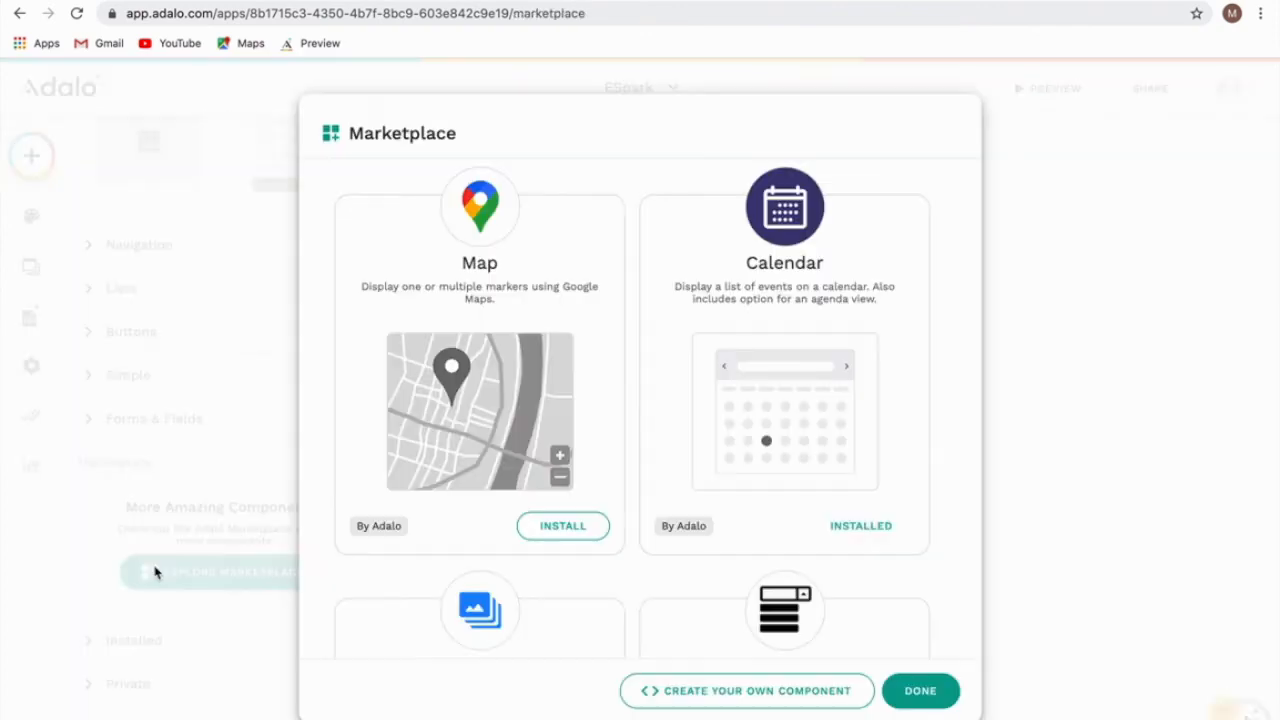
{"action": "scroll", "coordinate": [640, 400], "scroll_direction": "down", "scroll_amount": 5}
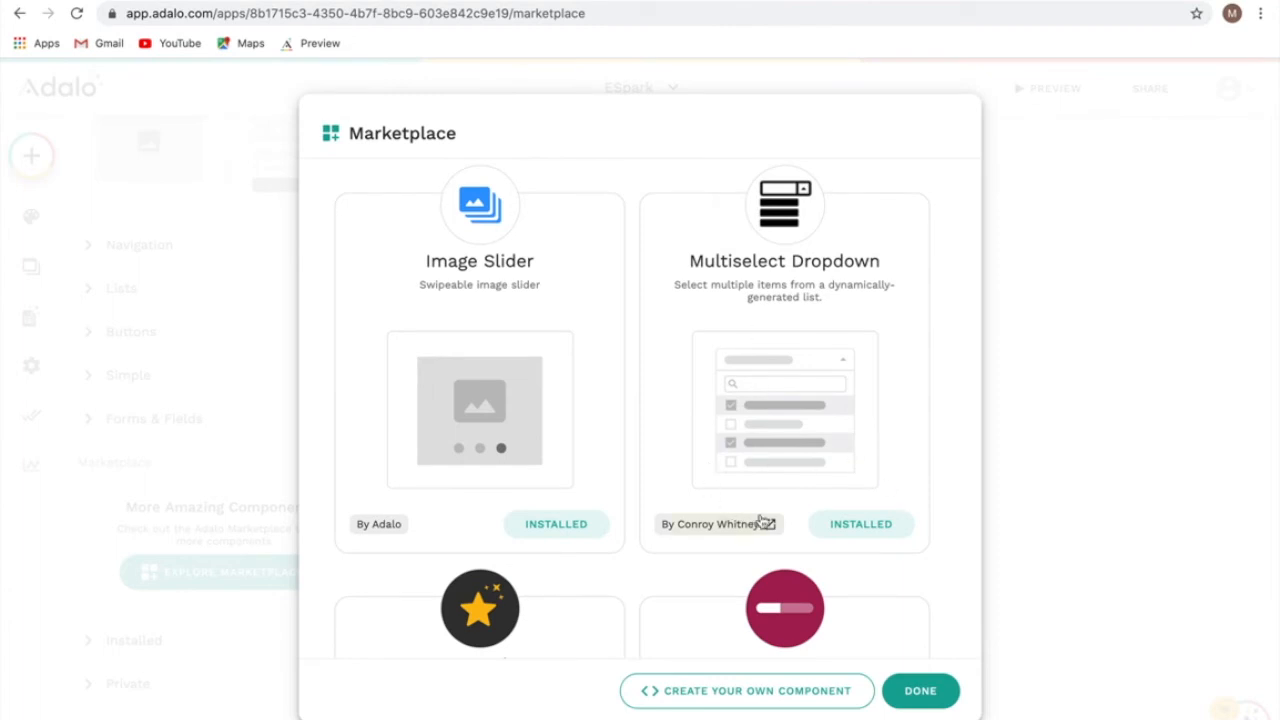
{"action": "left_click", "coordinate": [913, 688]}
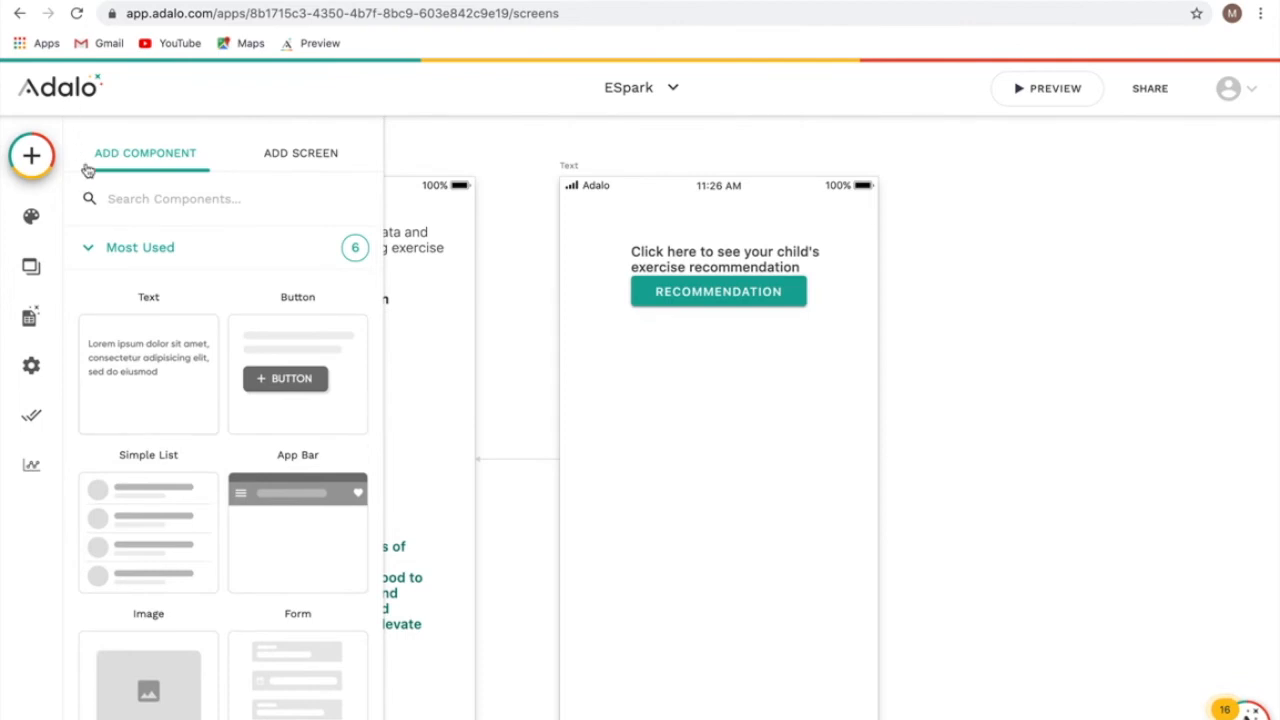
Search the components for "mul" and place a MultiSelect Dropdown below the Recommendation button on the Text screen
{"action": "type", "text": "mul"}
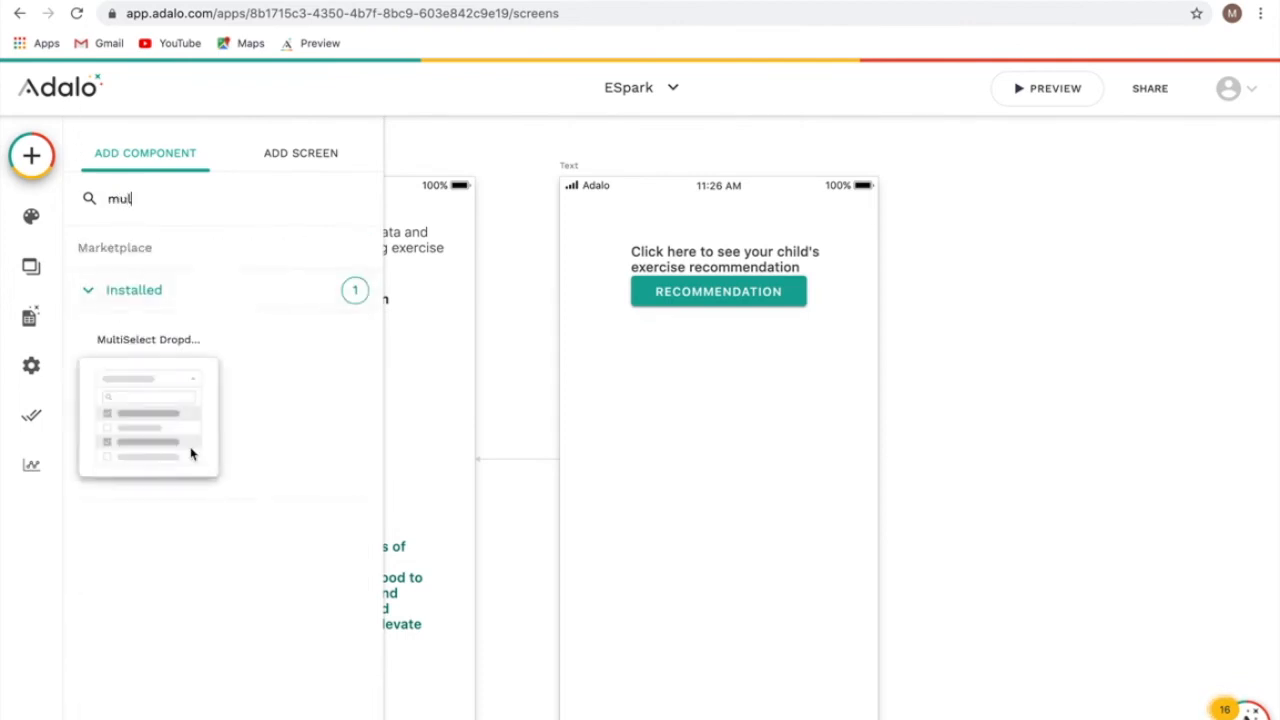
{"action": "left_click_drag", "start_coordinate": [191, 451], "coordinate": [711, 377]}
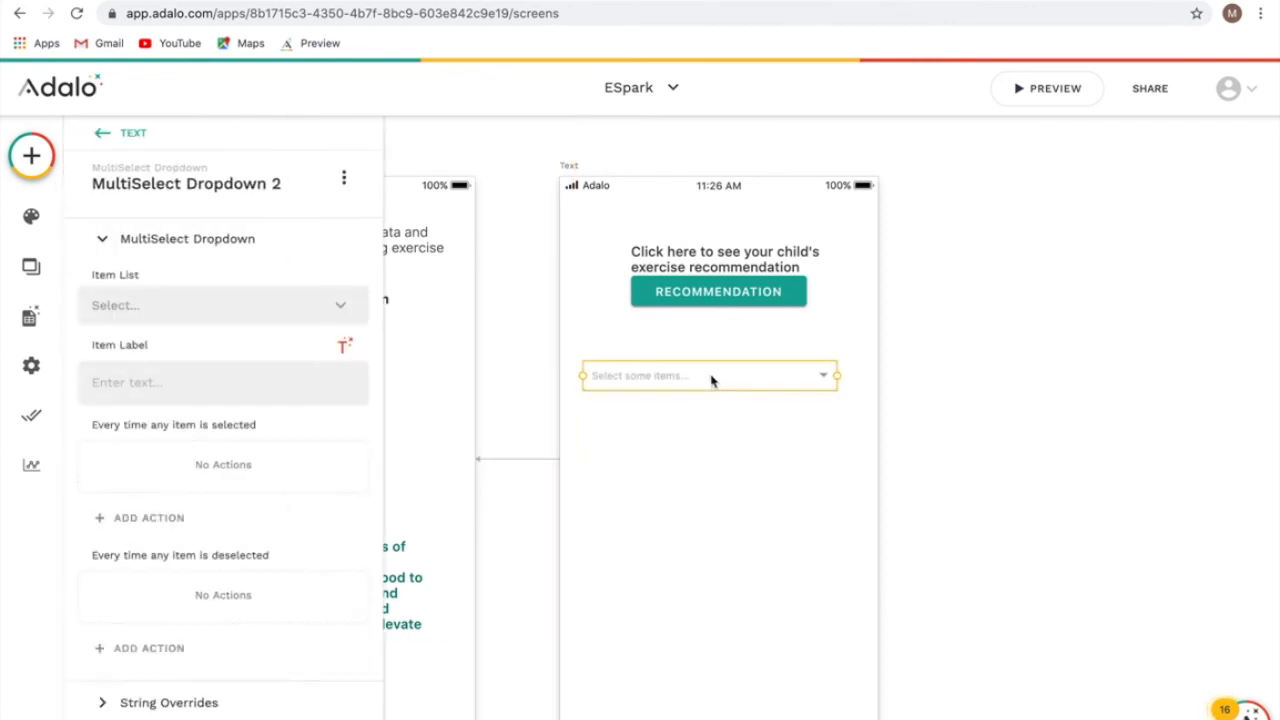
Examine the item list, filter and item label settings of the Choose Exercise MultiSelect Dropdown on the Configure Interaction screen
{"action": "scroll", "coordinate": [734, 380], "scroll_direction": "left", "scroll_amount": 10}
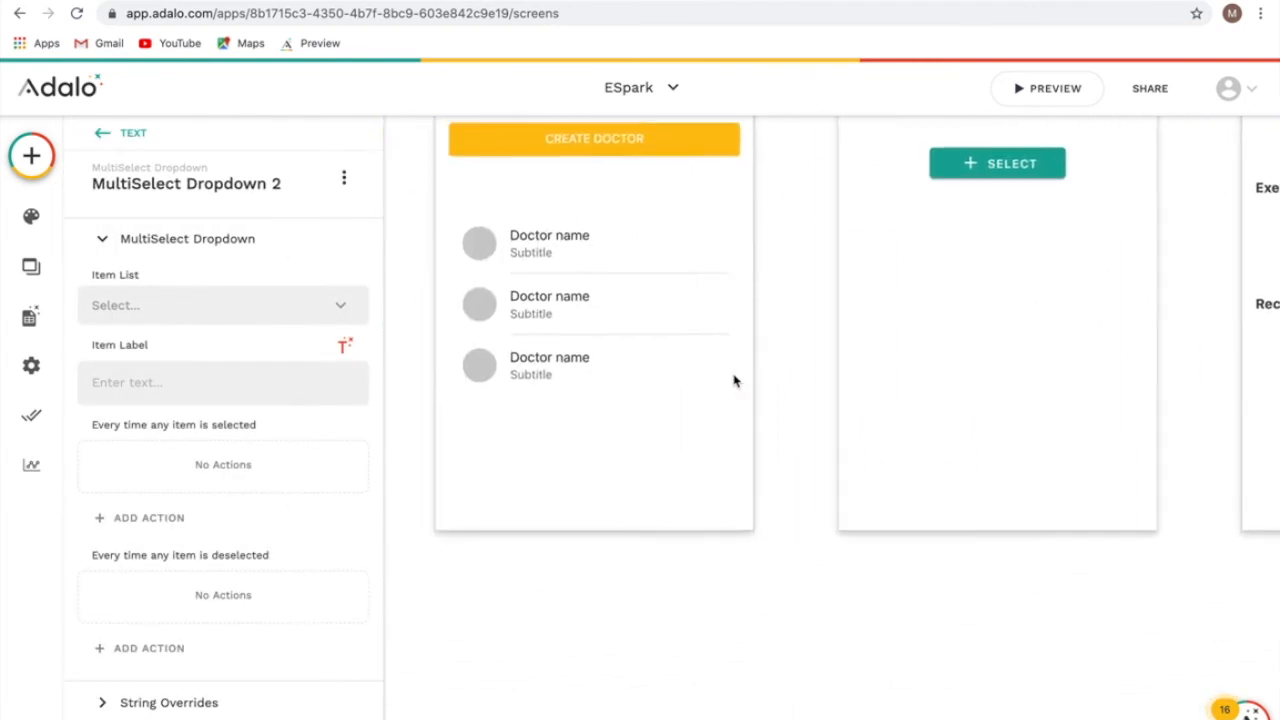
{"action": "scroll", "coordinate": [734, 380], "scroll_direction": "left", "scroll_amount": 10}
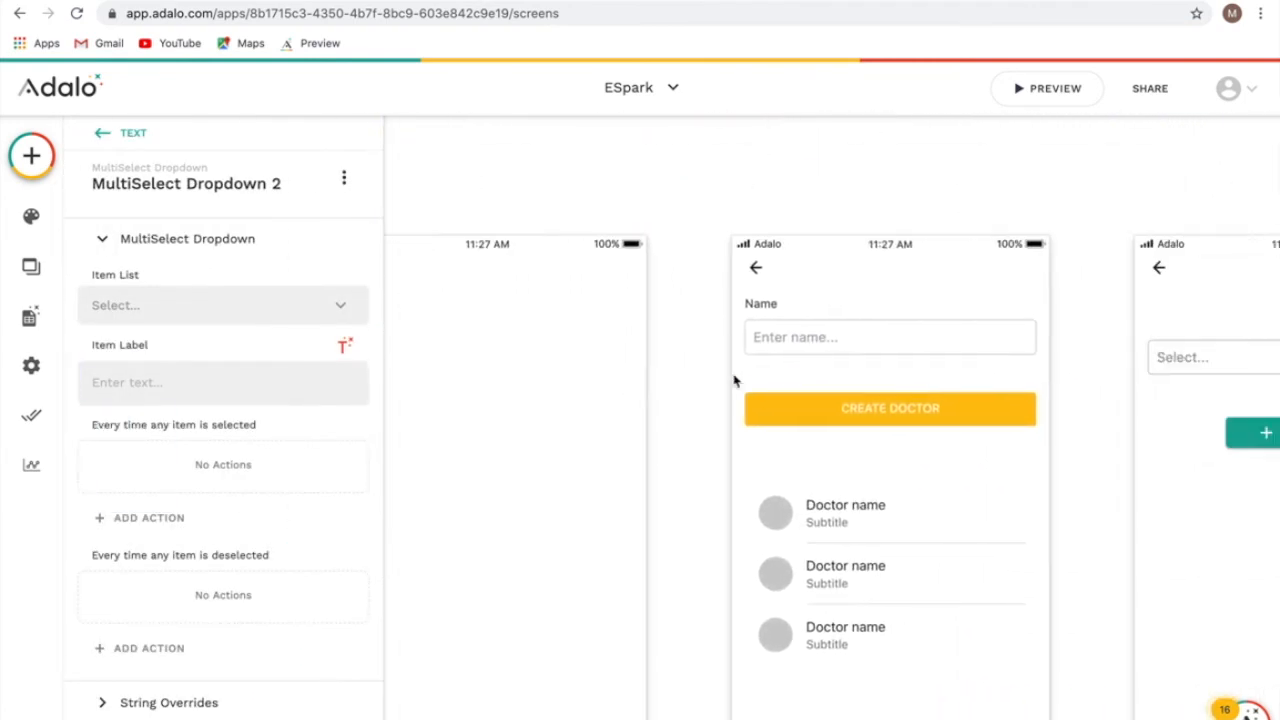
{"action": "scroll", "coordinate": [734, 380], "scroll_direction": "left", "scroll_amount": 10}
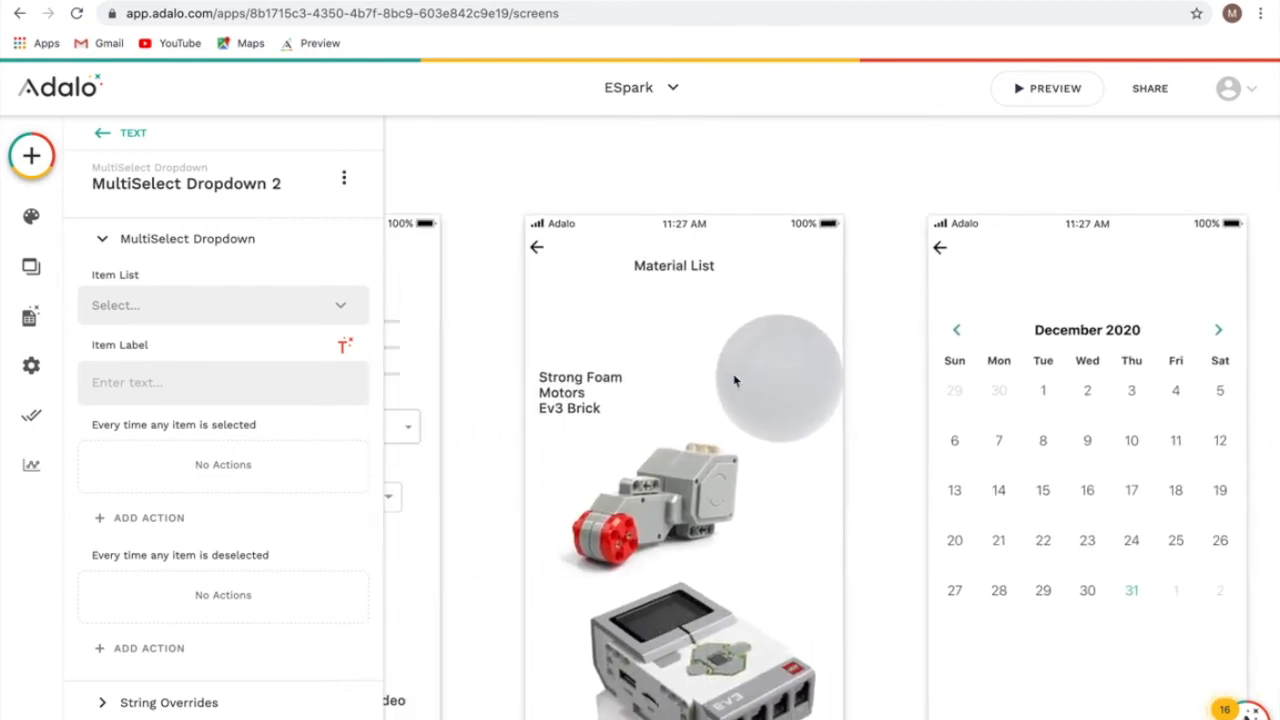
{"action": "scroll", "coordinate": [734, 380], "scroll_direction": "left", "scroll_amount": 5}
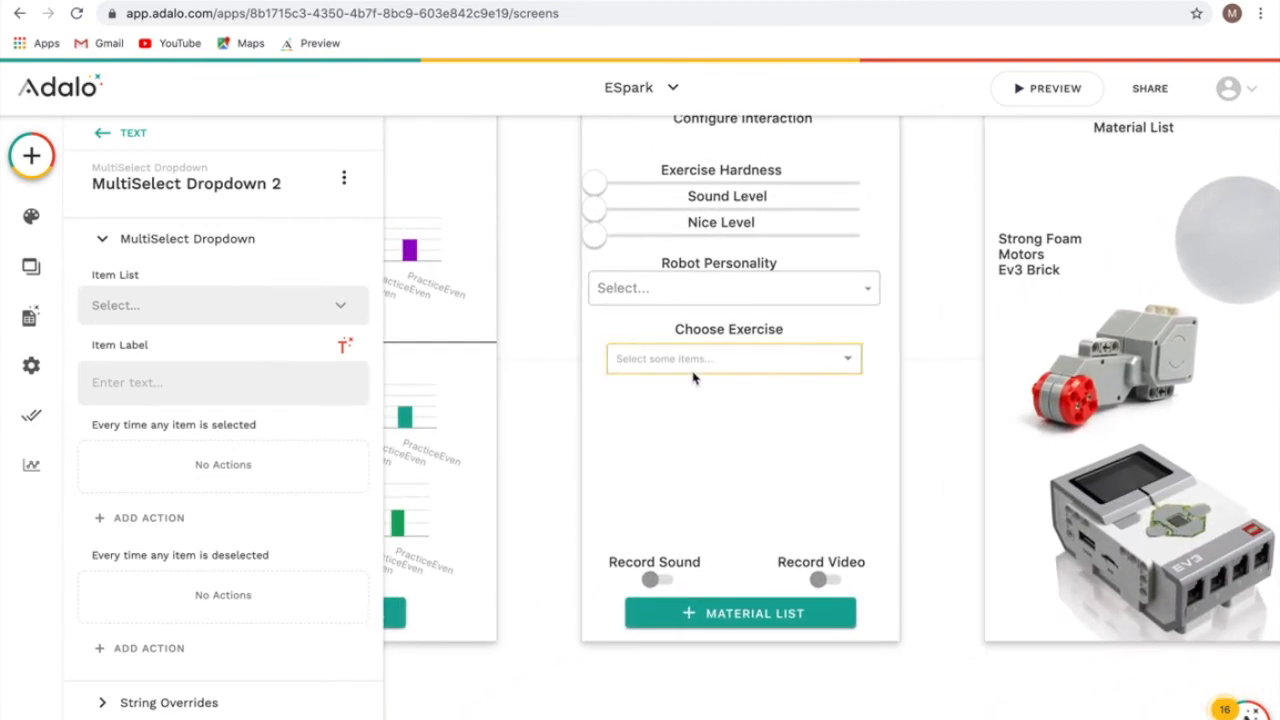
{"action": "left_click", "coordinate": [728, 365]}
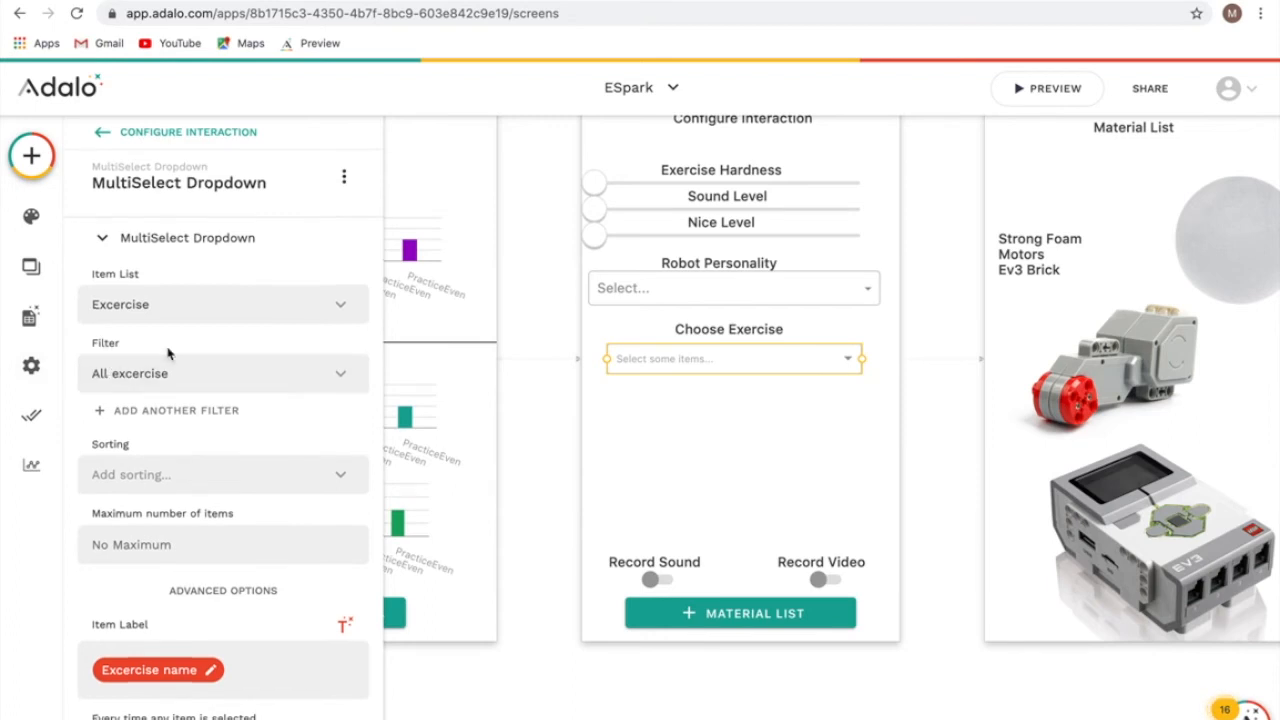
{"action": "scroll", "coordinate": [168, 350], "scroll_direction": "down", "scroll_amount": 3}
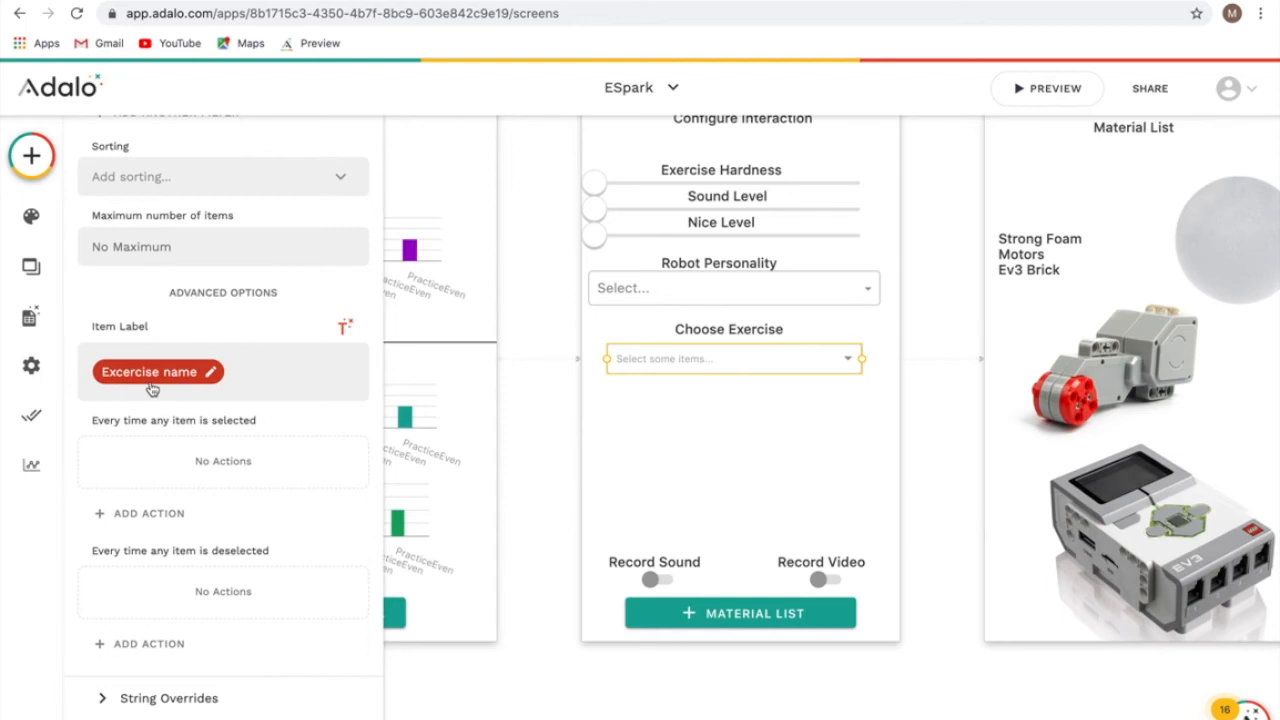
{"action": "scroll", "coordinate": [152, 388], "scroll_direction": "up", "scroll_amount": 3}
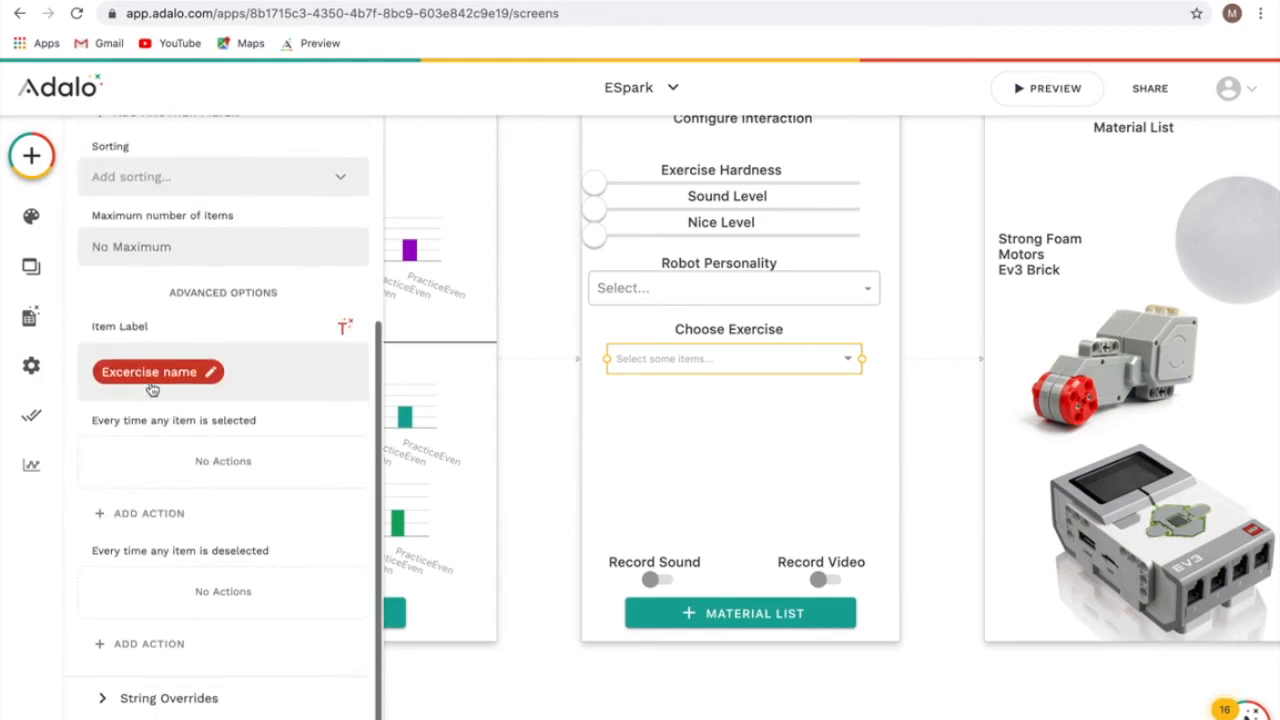
{"action": "scroll", "coordinate": [594, 404], "scroll_direction": "up", "scroll_amount": 2}
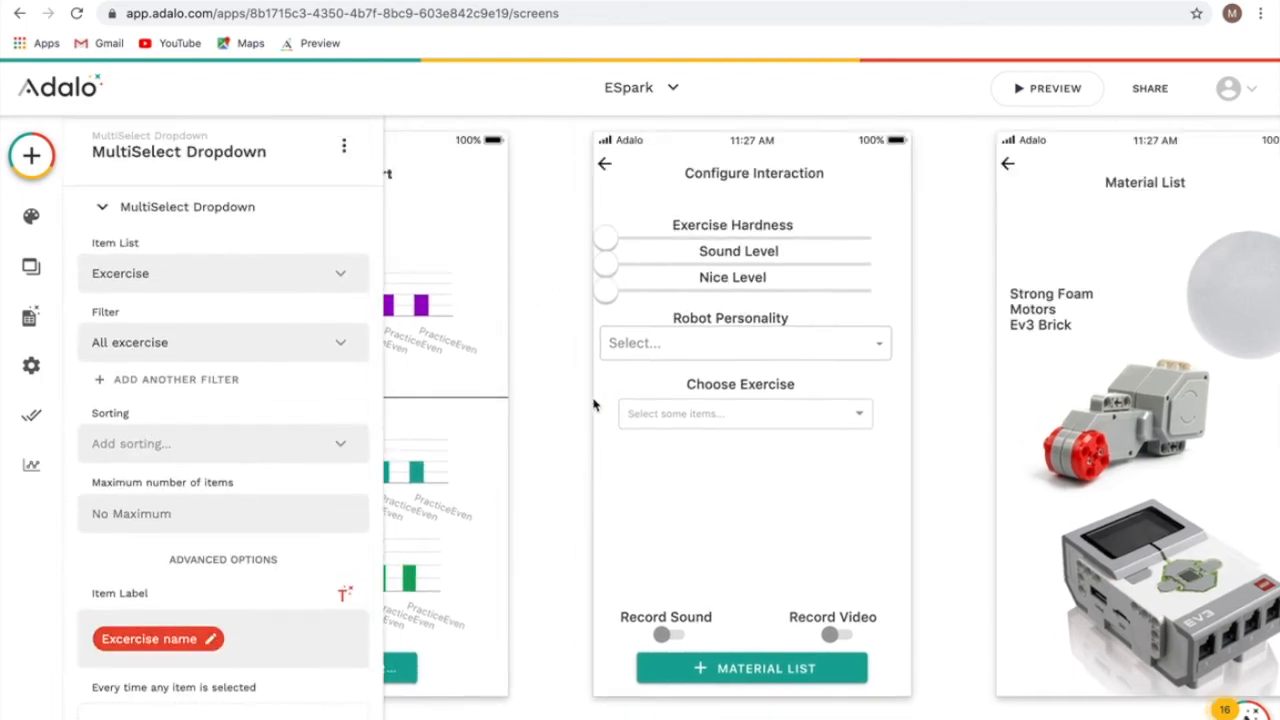
{"action": "scroll", "coordinate": [594, 404], "scroll_direction": "down", "scroll_amount": 2}
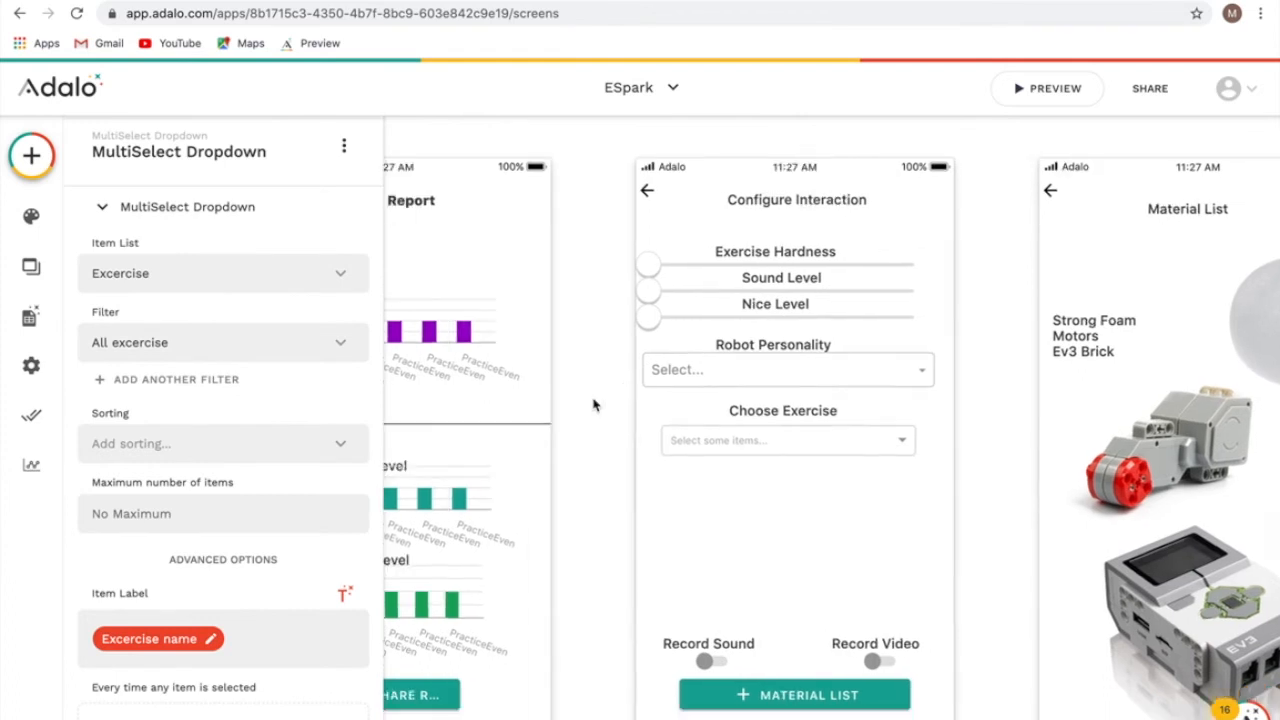
Preview the app and go through the parent account to the Configure Robot screen
{"action": "left_click", "coordinate": [1005, 89]}
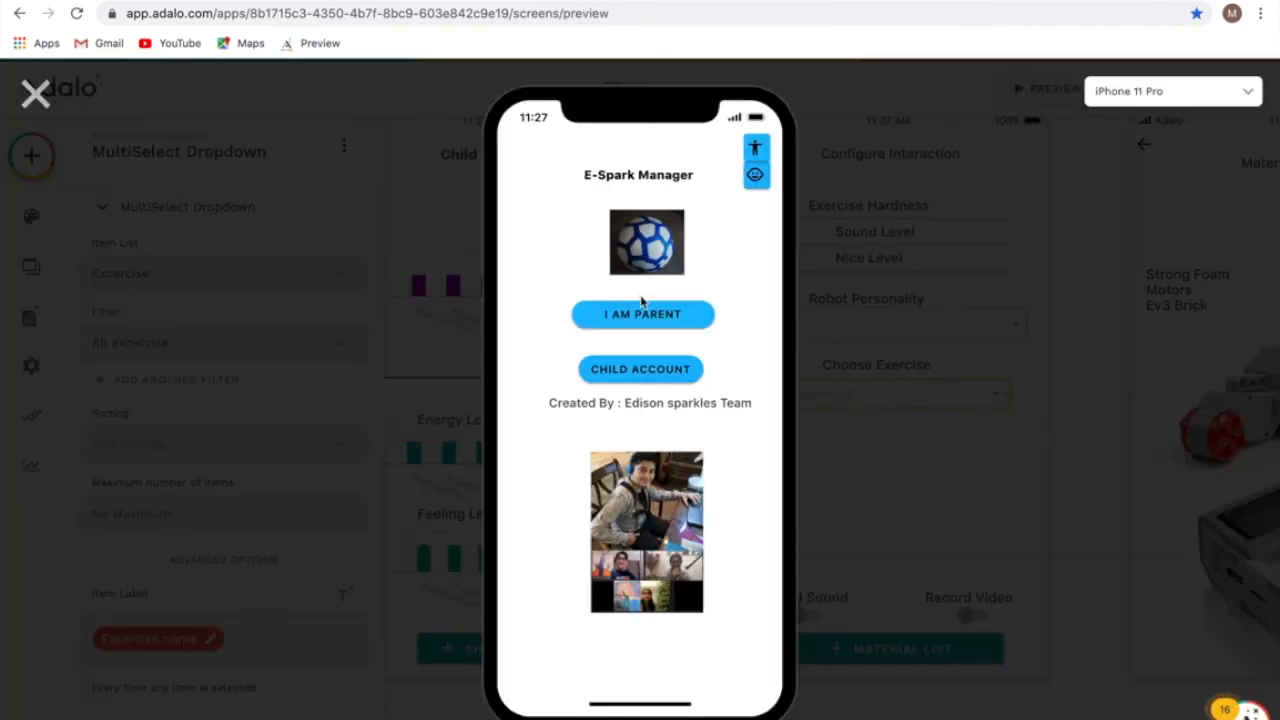
{"action": "left_click", "coordinate": [643, 314]}
{"action": "left_click", "coordinate": [623, 371]}
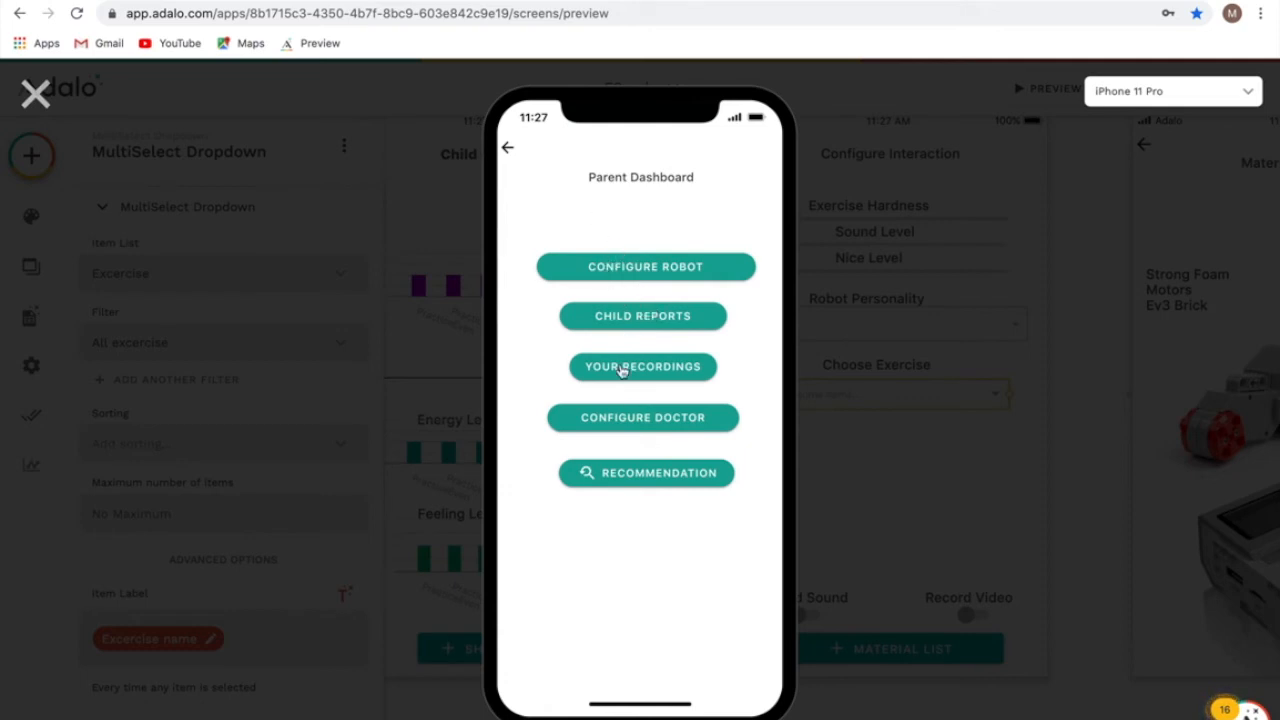
{"action": "left_click", "coordinate": [603, 263]}
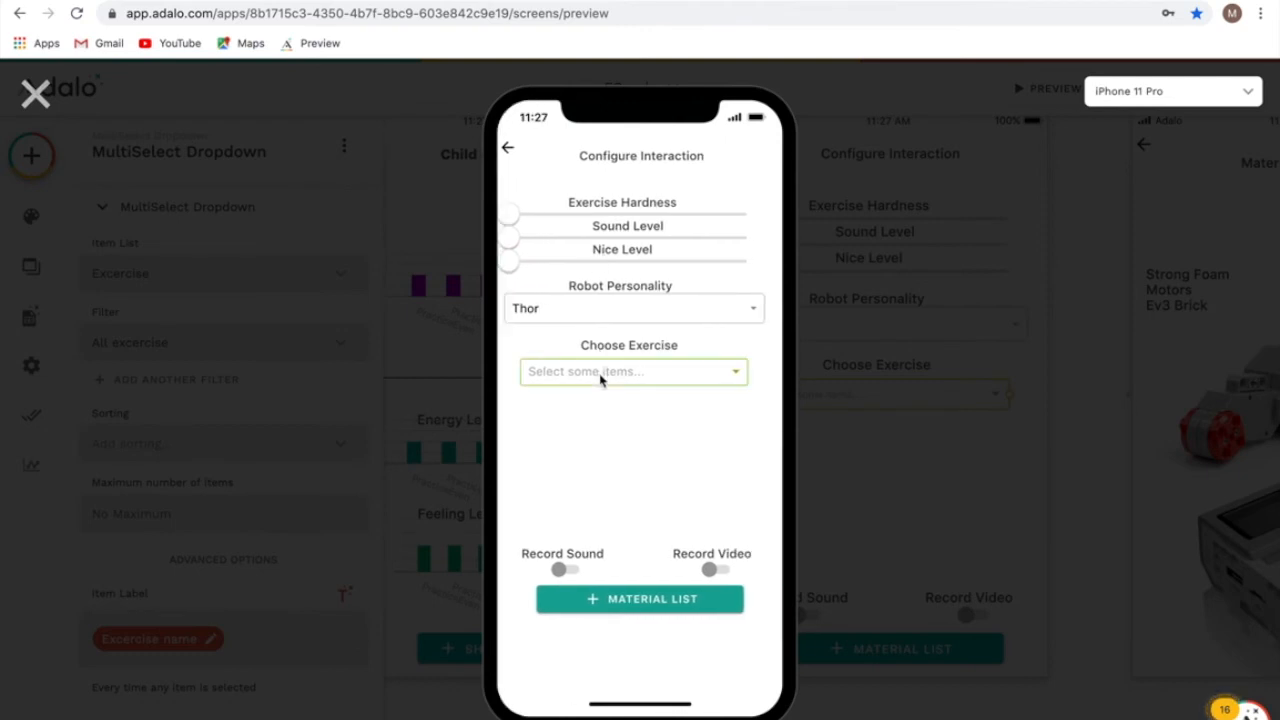
Test the Choose Exercise dropdown by selecting all exercises, and close the preview
{"action": "left_click", "coordinate": [601, 376]}
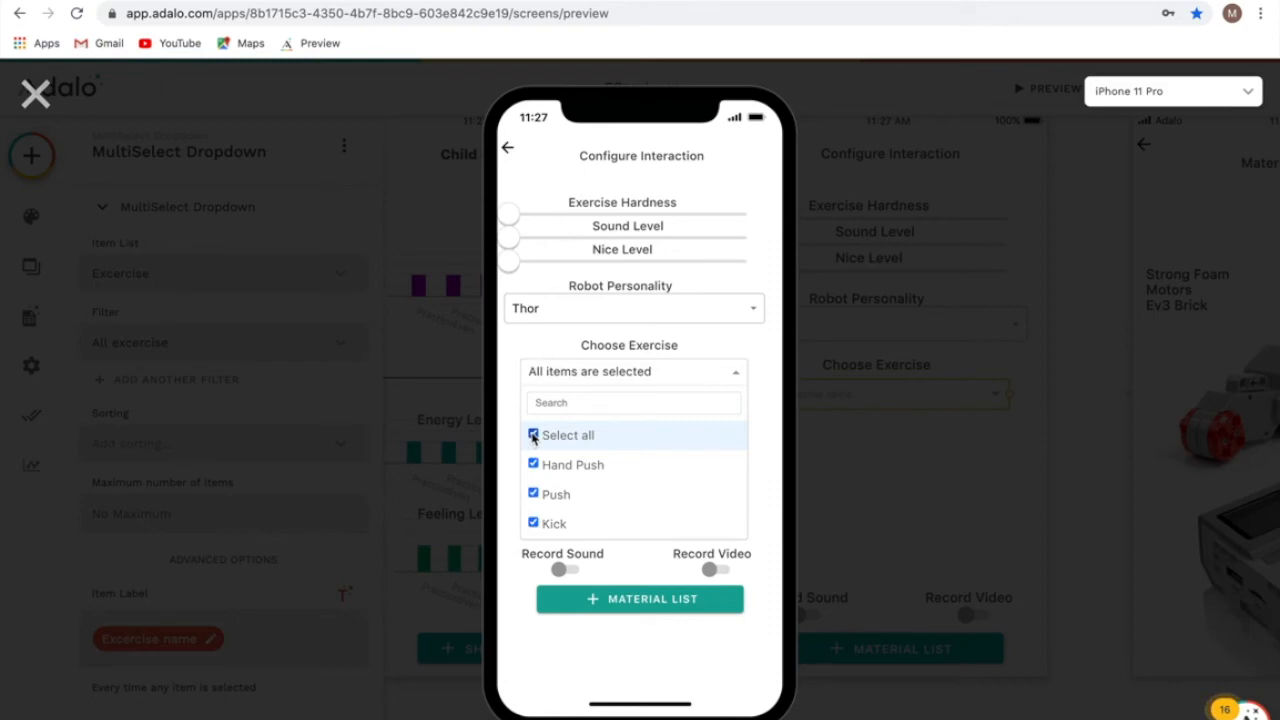
{"action": "left_click", "coordinate": [505, 147]}
{"action": "left_click", "coordinate": [506, 148]}
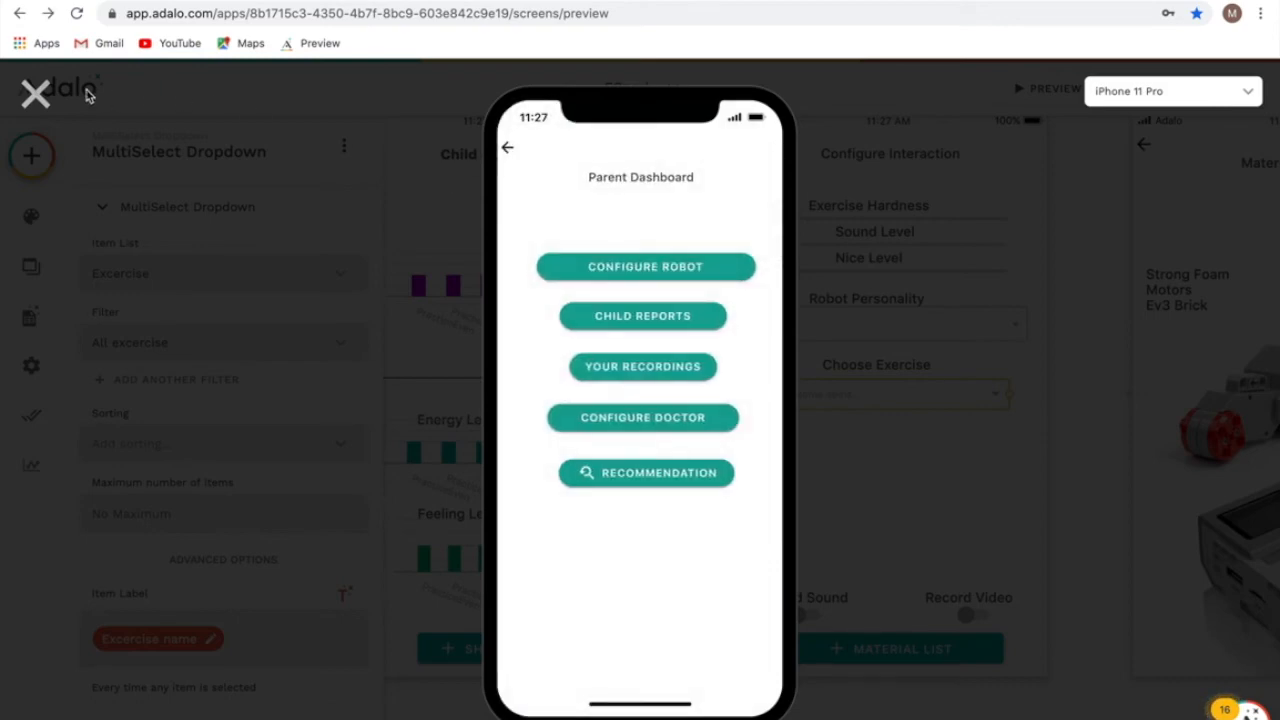
{"action": "left_click", "coordinate": [36, 95]}
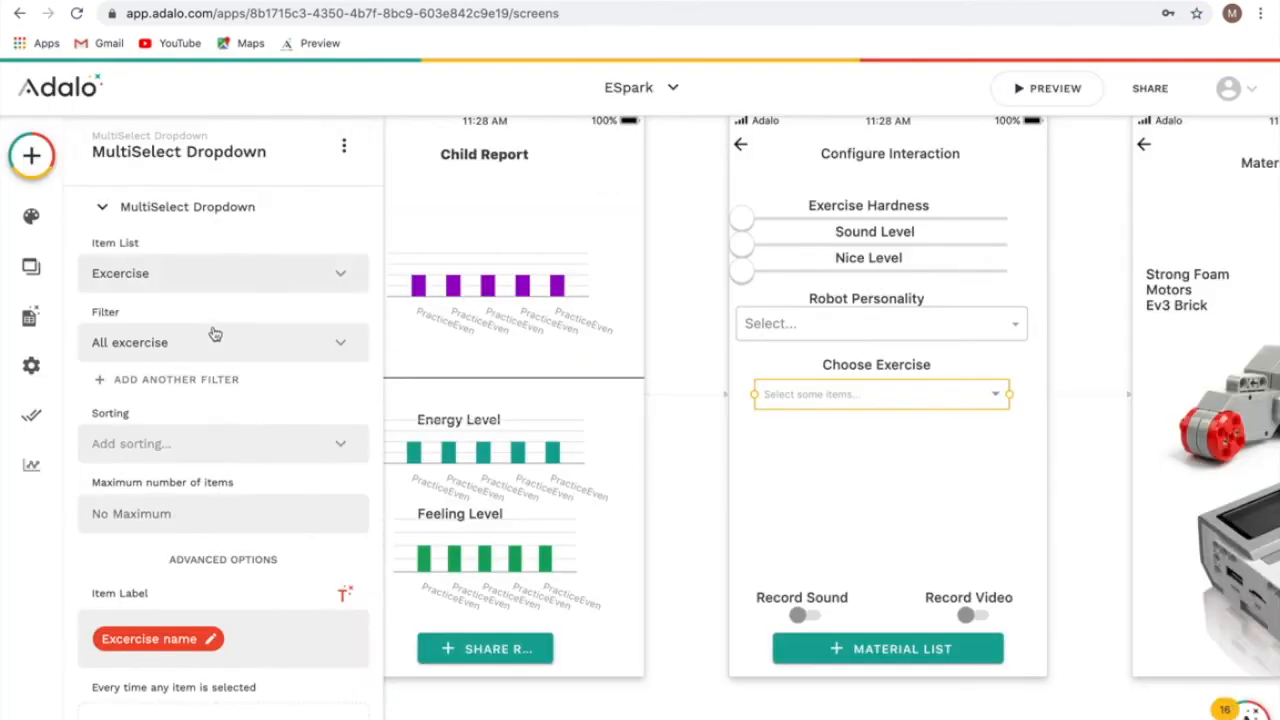
Add a Form component below the MultiSelect Dropdown on the Text screen
{"action": "scroll", "coordinate": [200, 405], "scroll_direction": "down", "scroll_amount": 3}
{"action": "scroll", "coordinate": [200, 405], "scroll_direction": "up", "scroll_amount": 2}
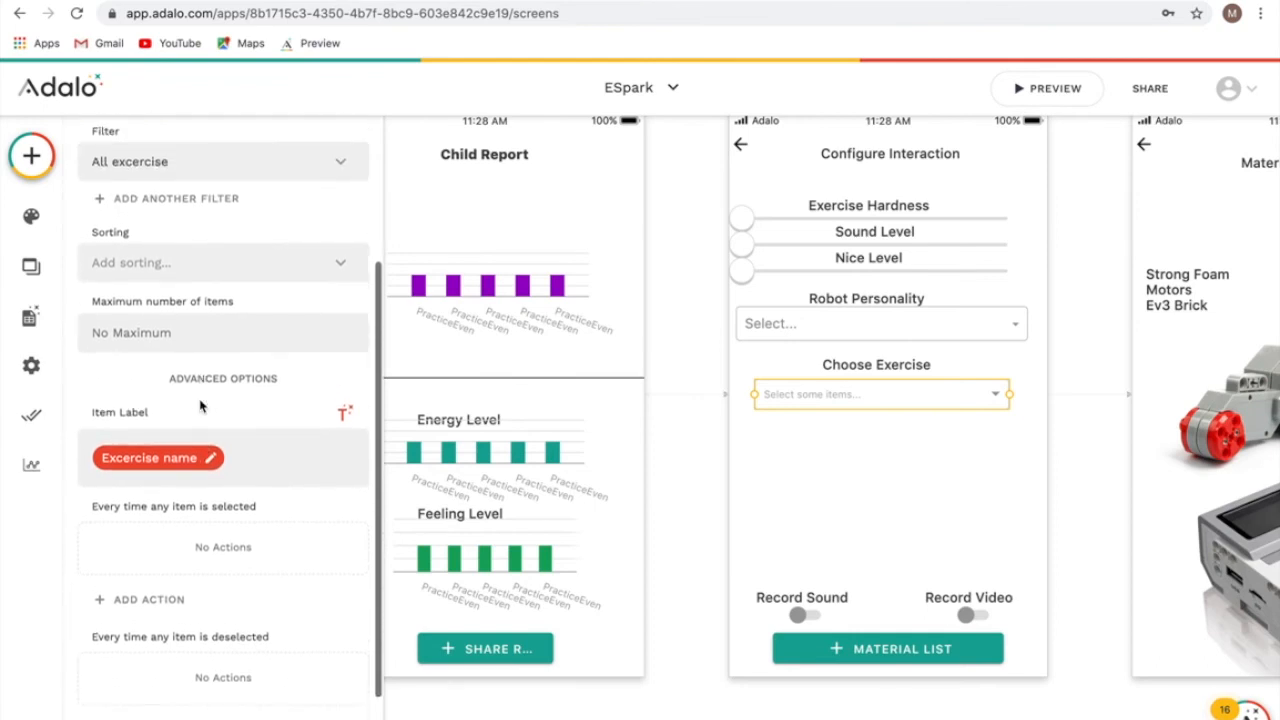
{"action": "scroll", "coordinate": [742, 387], "scroll_direction": "down", "scroll_amount": 9}
{"action": "scroll", "coordinate": [742, 387], "scroll_direction": "right", "scroll_amount": 8}
{"action": "scroll", "coordinate": [742, 387], "scroll_direction": "up", "scroll_amount": 3}
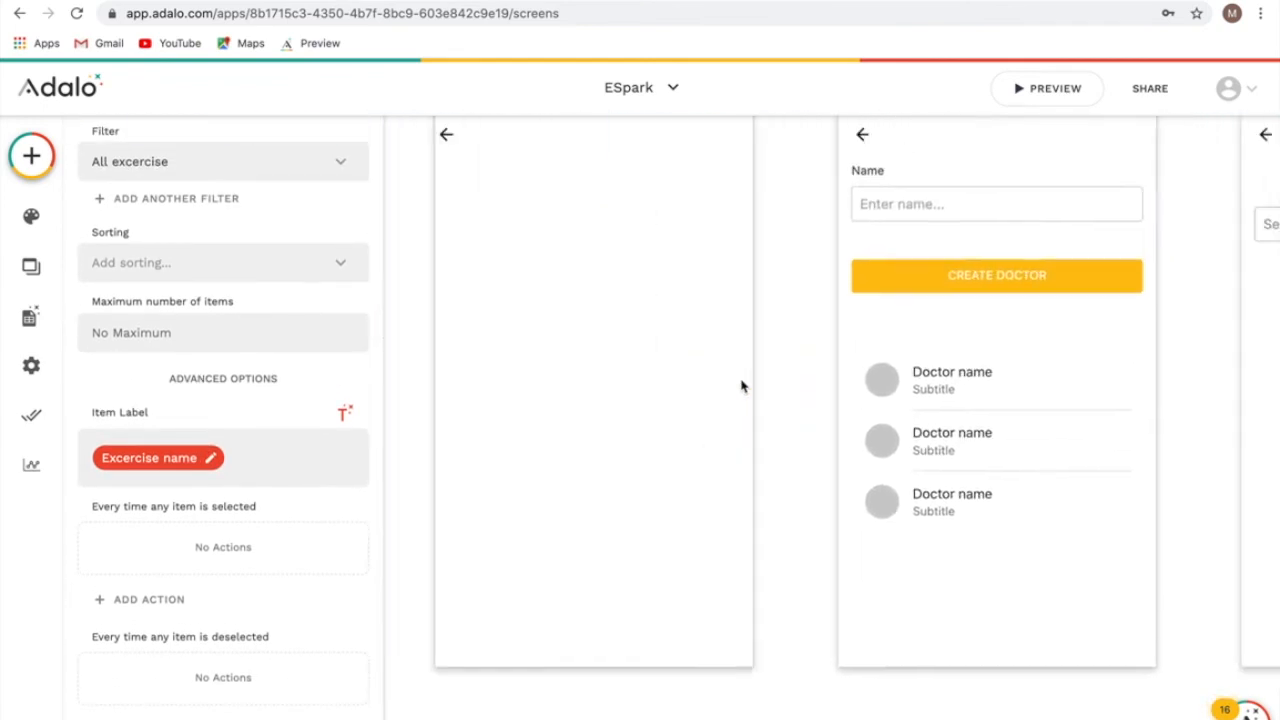
{"action": "scroll", "coordinate": [742, 387], "scroll_direction": "right", "scroll_amount": 10}
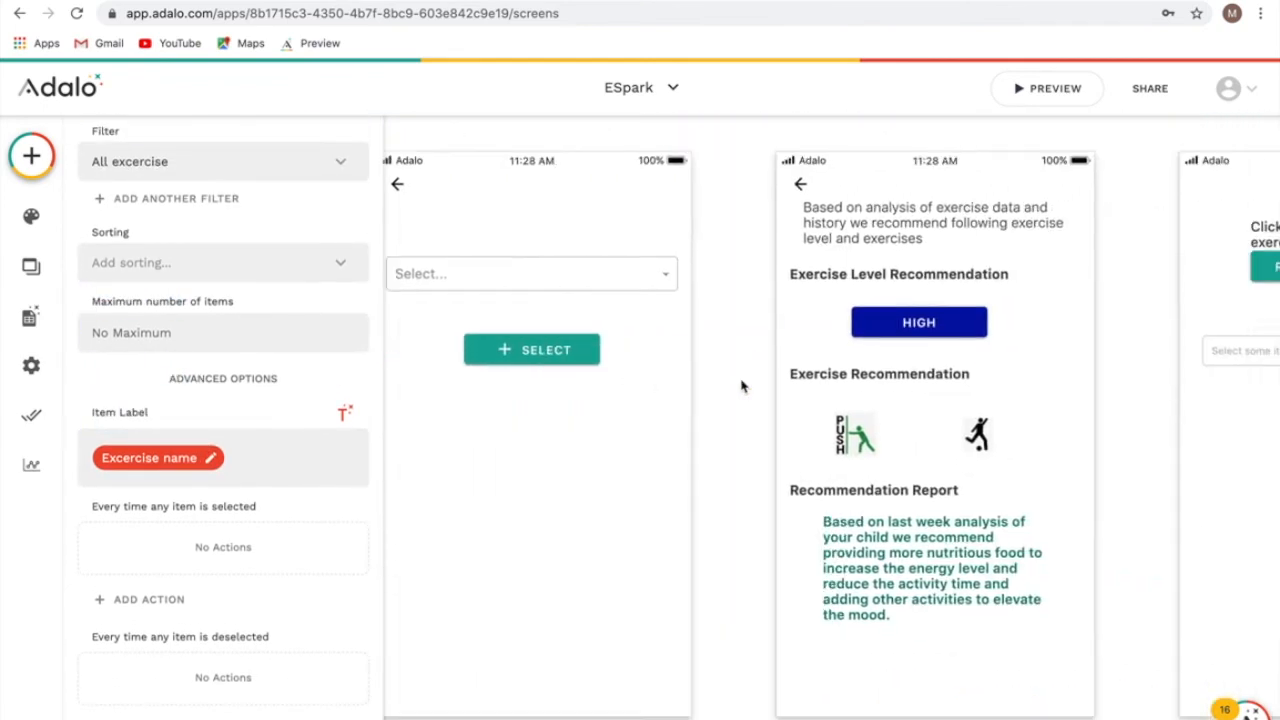
{"action": "scroll", "coordinate": [607, 413], "scroll_direction": "right", "scroll_amount": 8}
{"action": "scroll", "coordinate": [563, 417], "scroll_direction": "down", "scroll_amount": 1}
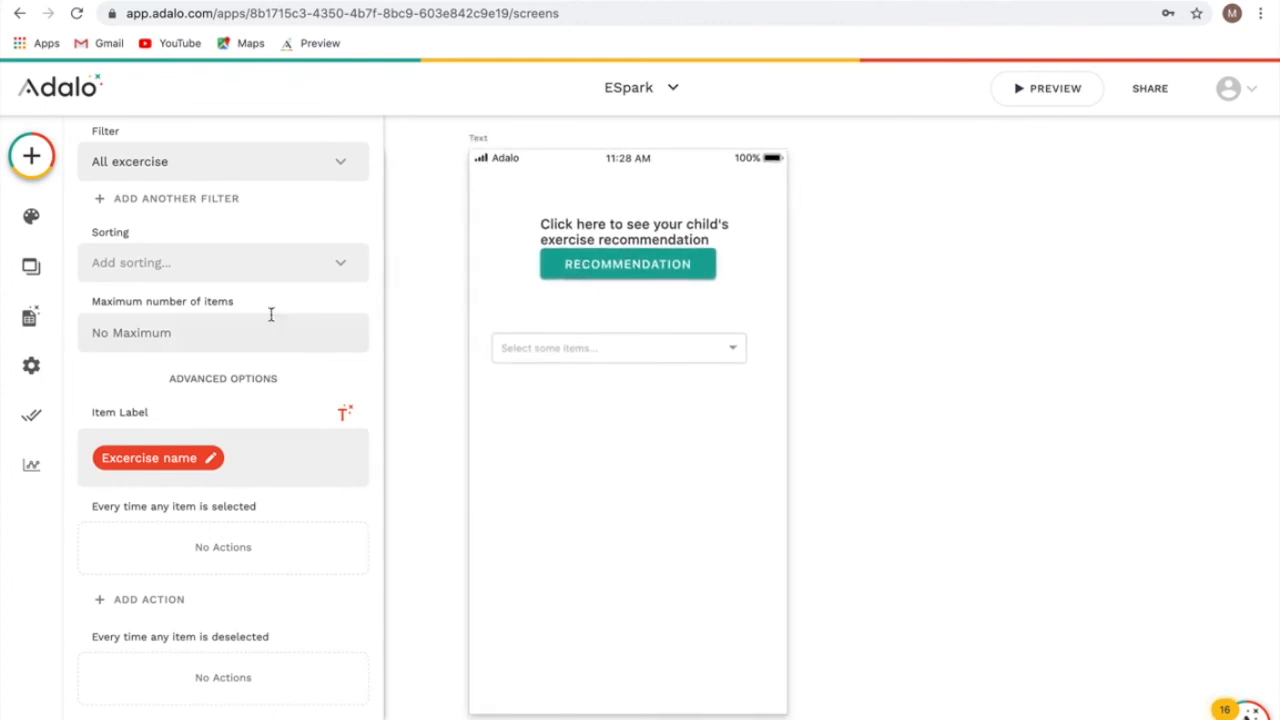
{"action": "left_click", "coordinate": [31, 158]}
{"action": "scroll", "coordinate": [220, 534], "scroll_direction": "down", "scroll_amount": 5}
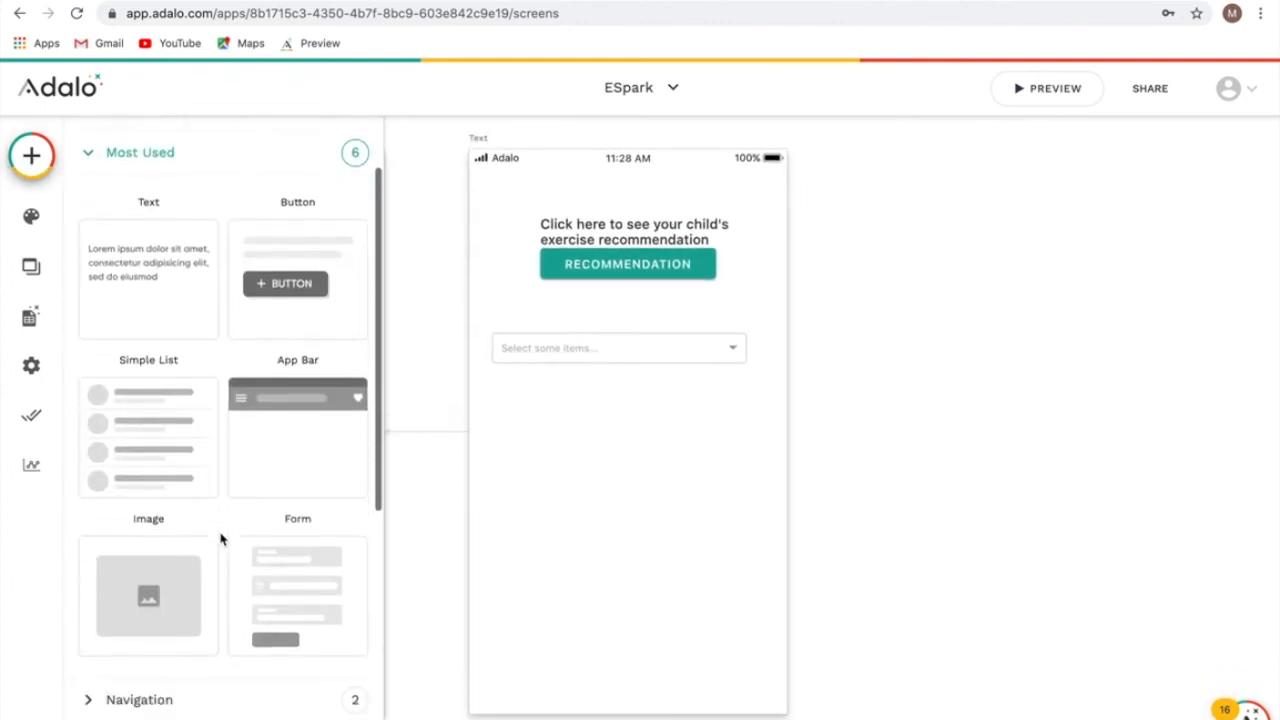
{"action": "left_click_drag", "start_coordinate": [276, 449], "coordinate": [628, 529]}
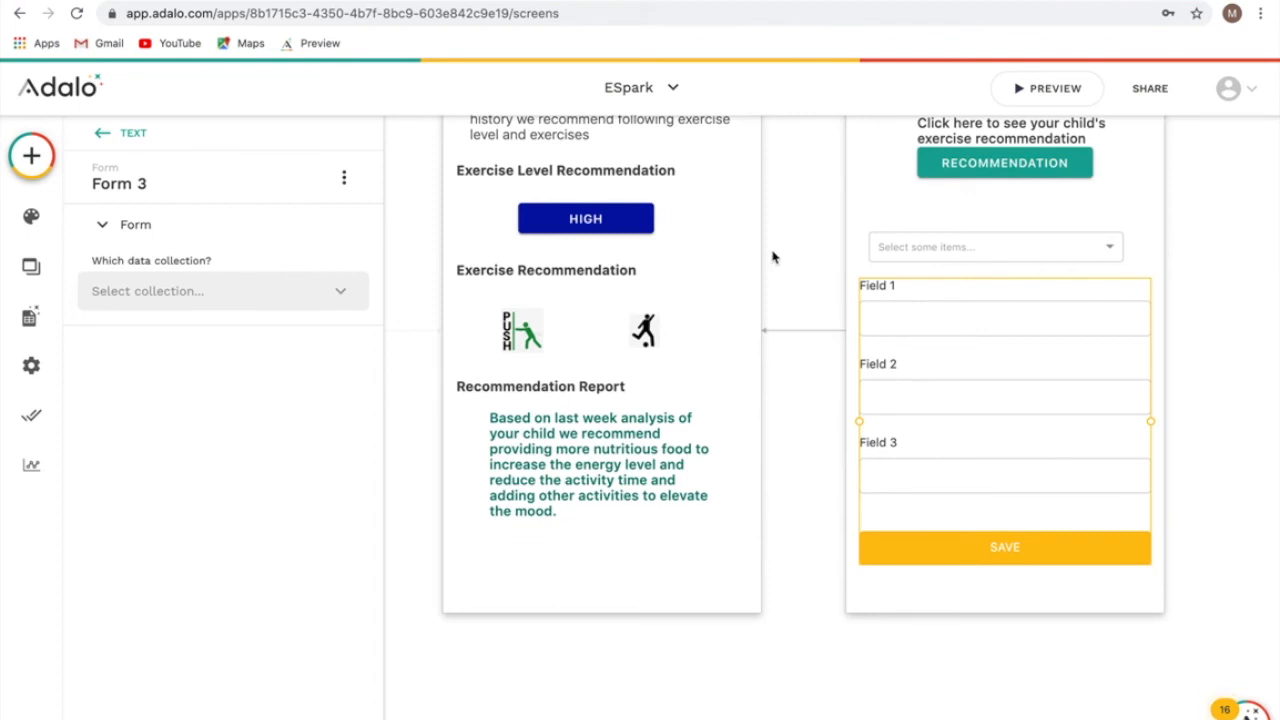
Examine the forms on the Parent Sign Up and Child Sign Up screens as examples of form use
{"action": "scroll", "coordinate": [801, 565], "scroll_direction": "left", "scroll_amount": 15}
{"action": "scroll", "coordinate": [801, 565], "scroll_direction": "up", "scroll_amount": 3}
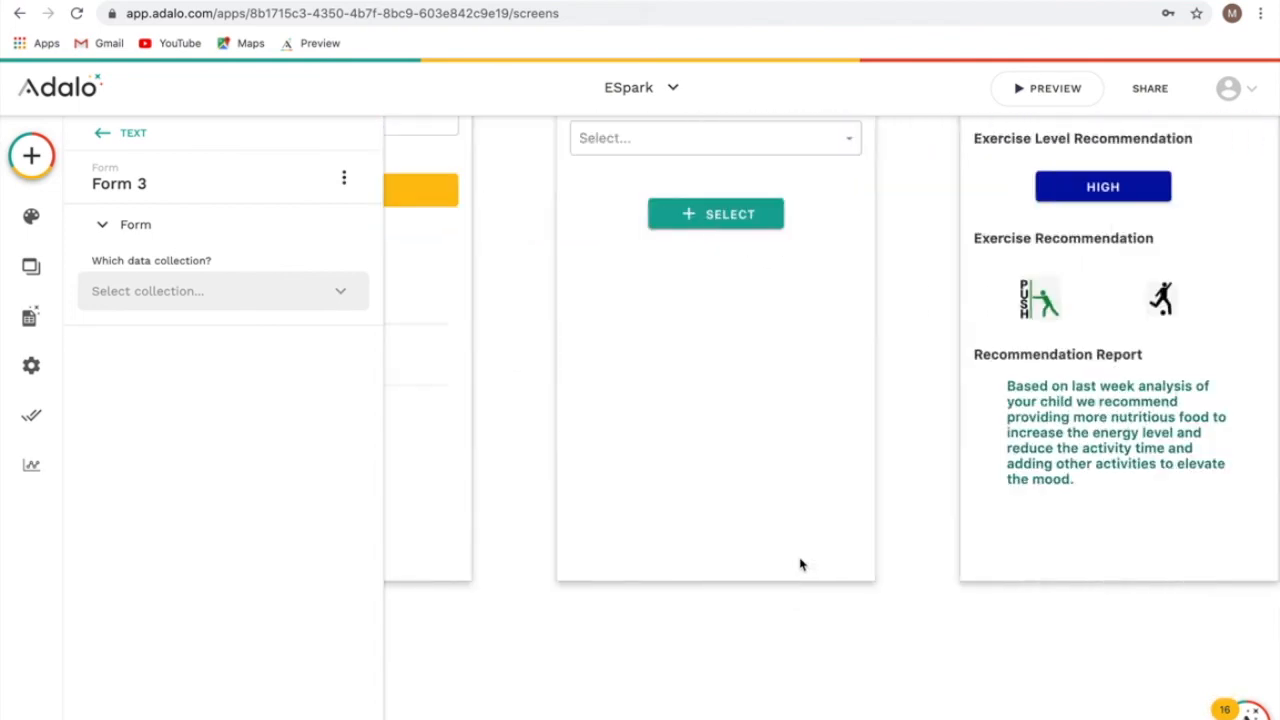
{"action": "scroll", "coordinate": [801, 565], "scroll_direction": "up", "scroll_amount": 1}
{"action": "scroll", "coordinate": [801, 565], "scroll_direction": "right", "scroll_amount": 3}
{"action": "scroll", "coordinate": [801, 565], "scroll_direction": "left", "scroll_amount": 8}
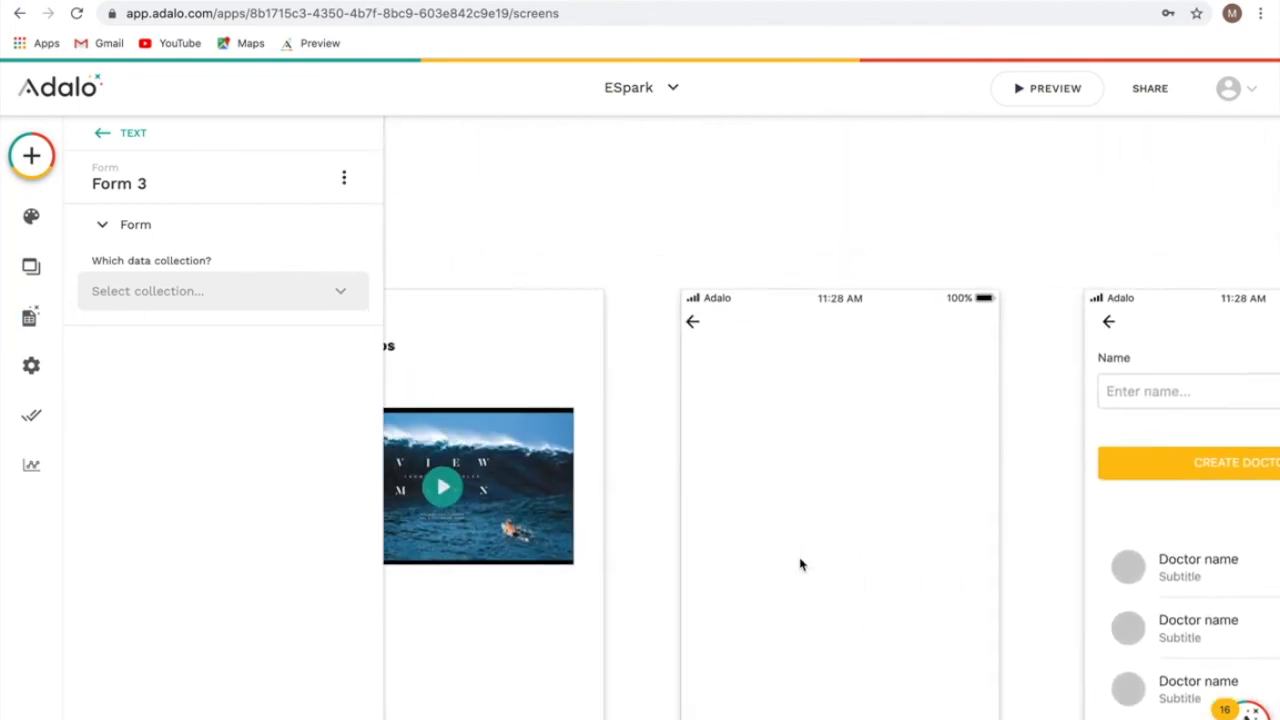
{"action": "scroll", "coordinate": [754, 588], "scroll_direction": "left", "scroll_amount": 12}
{"action": "scroll", "coordinate": [754, 588], "scroll_direction": "down", "scroll_amount": 1}
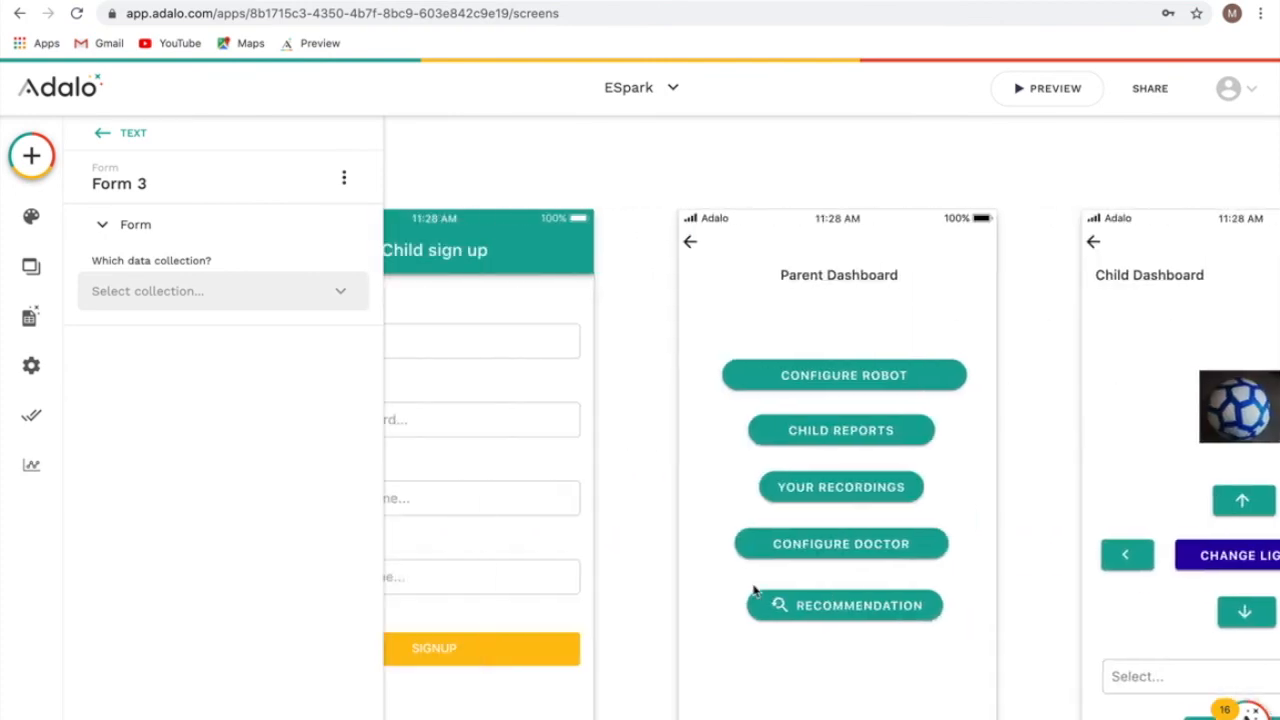
{"action": "scroll", "coordinate": [754, 591], "scroll_direction": "left", "scroll_amount": 6}
{"action": "scroll", "coordinate": [754, 591], "scroll_direction": "down", "scroll_amount": 1}
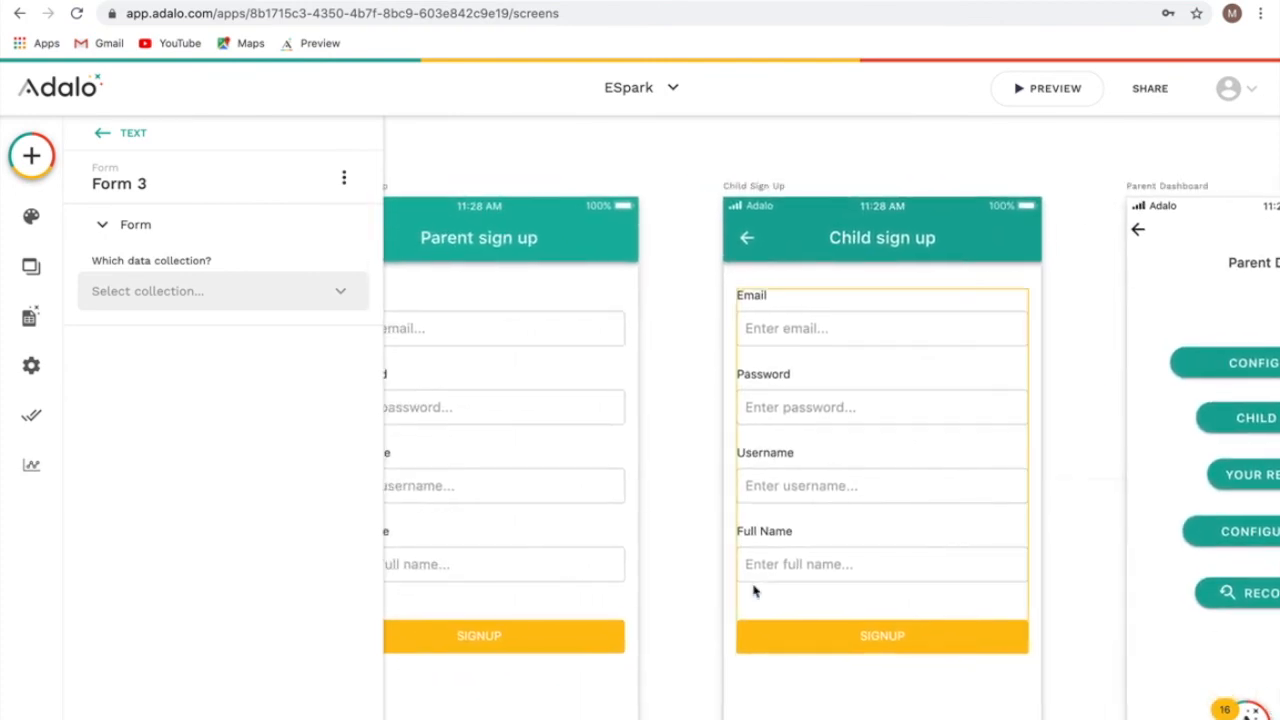
{"action": "scroll", "coordinate": [754, 591], "scroll_direction": "left", "scroll_amount": 4}
{"action": "scroll", "coordinate": [754, 591], "scroll_direction": "up", "scroll_amount": 1}
{"action": "scroll", "coordinate": [754, 591], "scroll_direction": "right", "scroll_amount": 2}
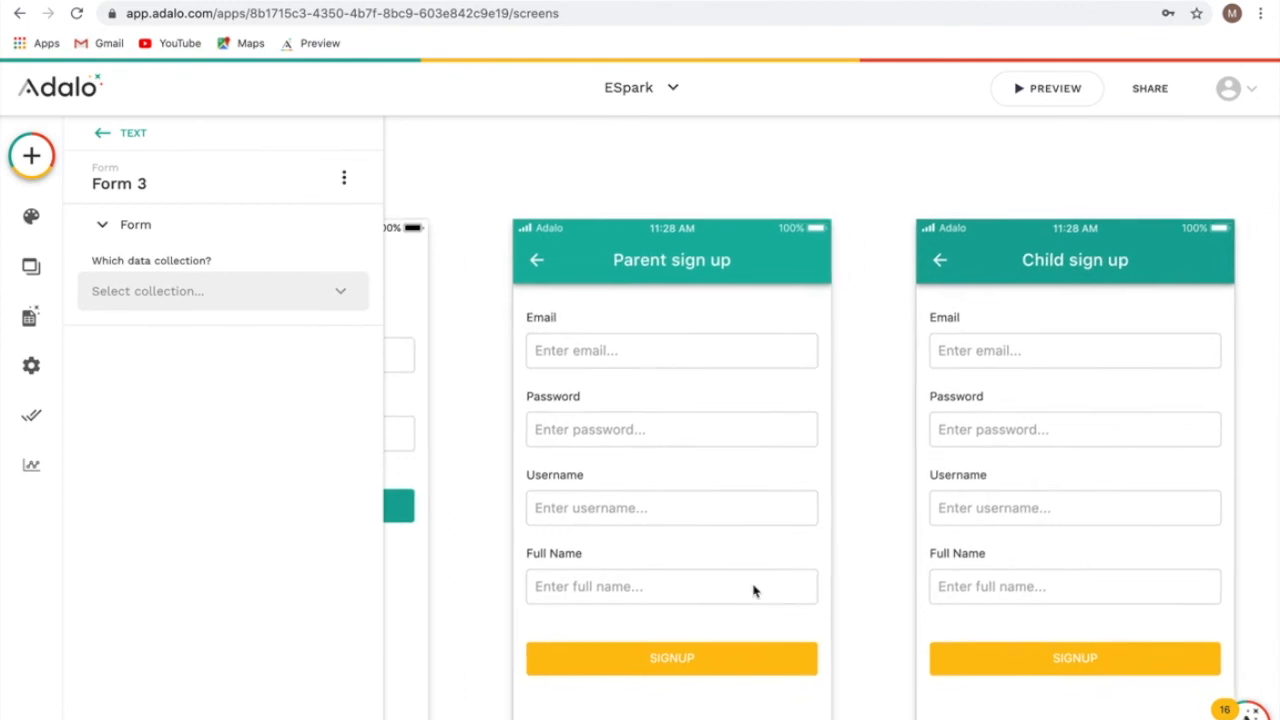
{"action": "scroll", "coordinate": [754, 591], "scroll_direction": "right", "scroll_amount": 1}
{"action": "scroll", "coordinate": [754, 591], "scroll_direction": "down", "scroll_amount": 1}
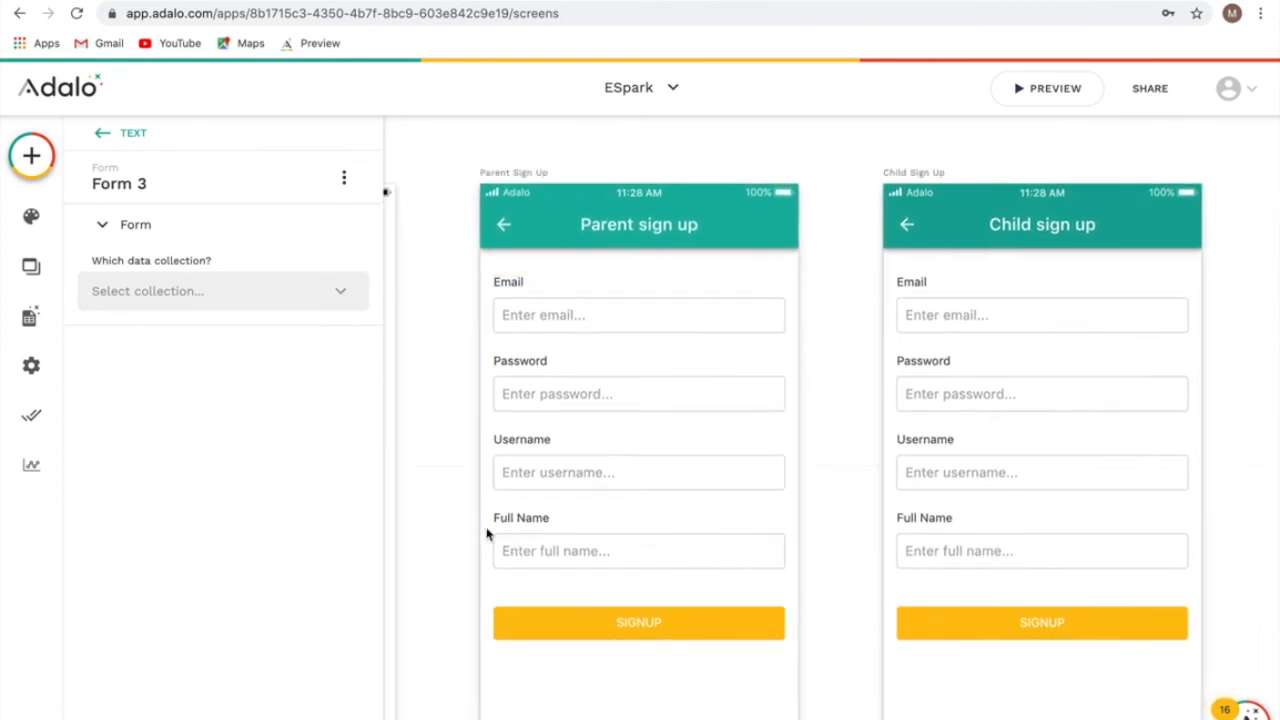
{"action": "scroll", "coordinate": [615, 538], "scroll_direction": "left", "scroll_amount": 4}
{"action": "scroll", "coordinate": [615, 538], "scroll_direction": "right", "scroll_amount": 5}
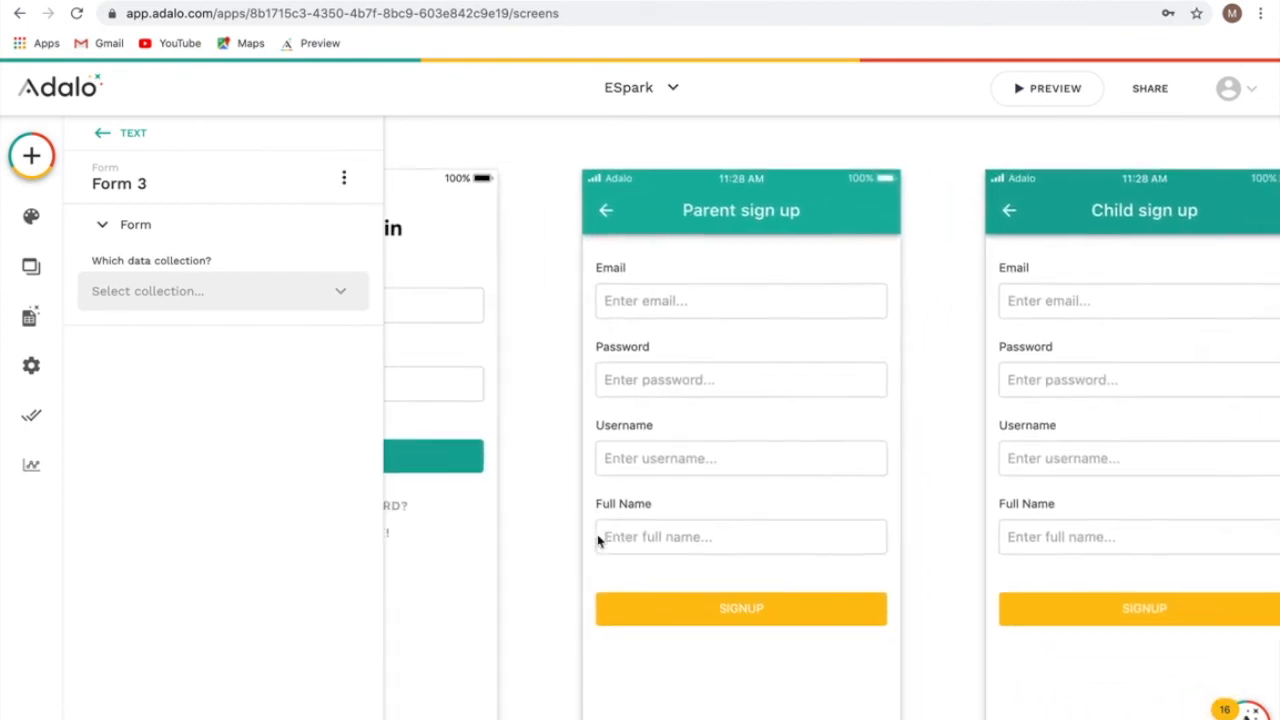
{"action": "scroll", "coordinate": [597, 540], "scroll_direction": "down", "scroll_amount": 1}
{"action": "scroll", "coordinate": [597, 540], "scroll_direction": "right", "scroll_amount": 2}
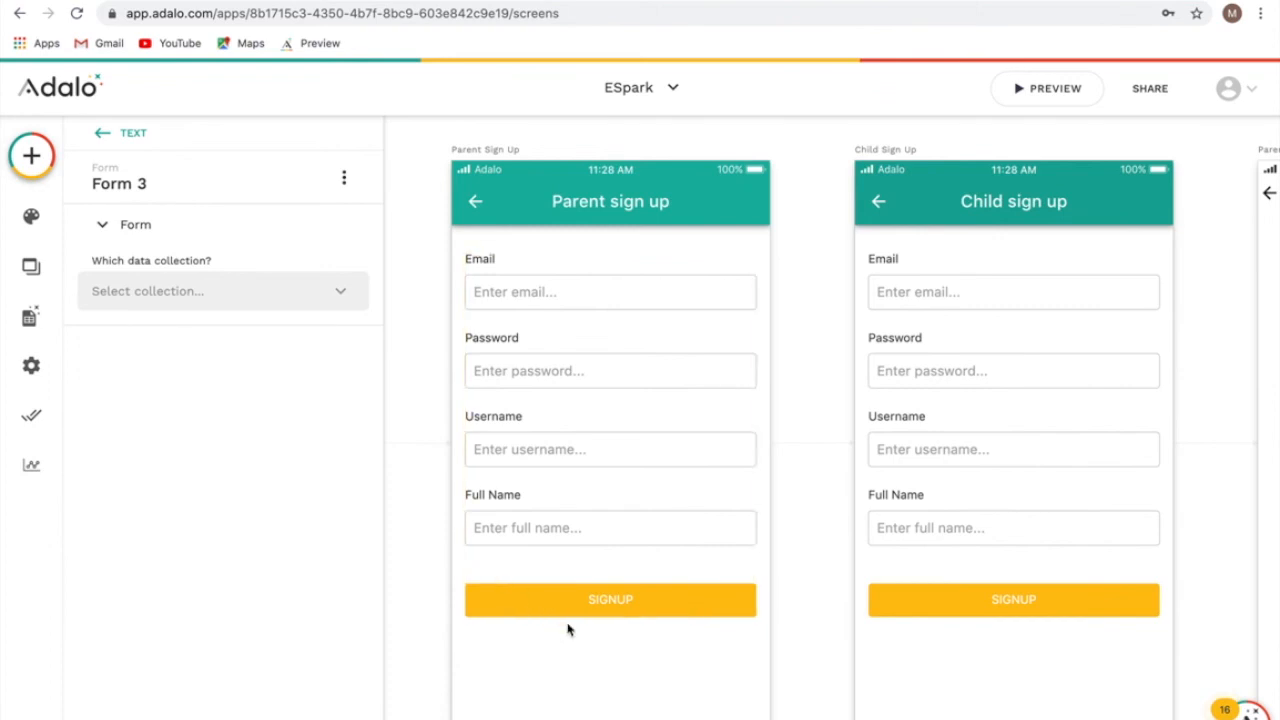
Inspect the data collection and the submit button's click actions of the Parent Sign Up form
{"action": "left_click", "coordinate": [636, 615]}
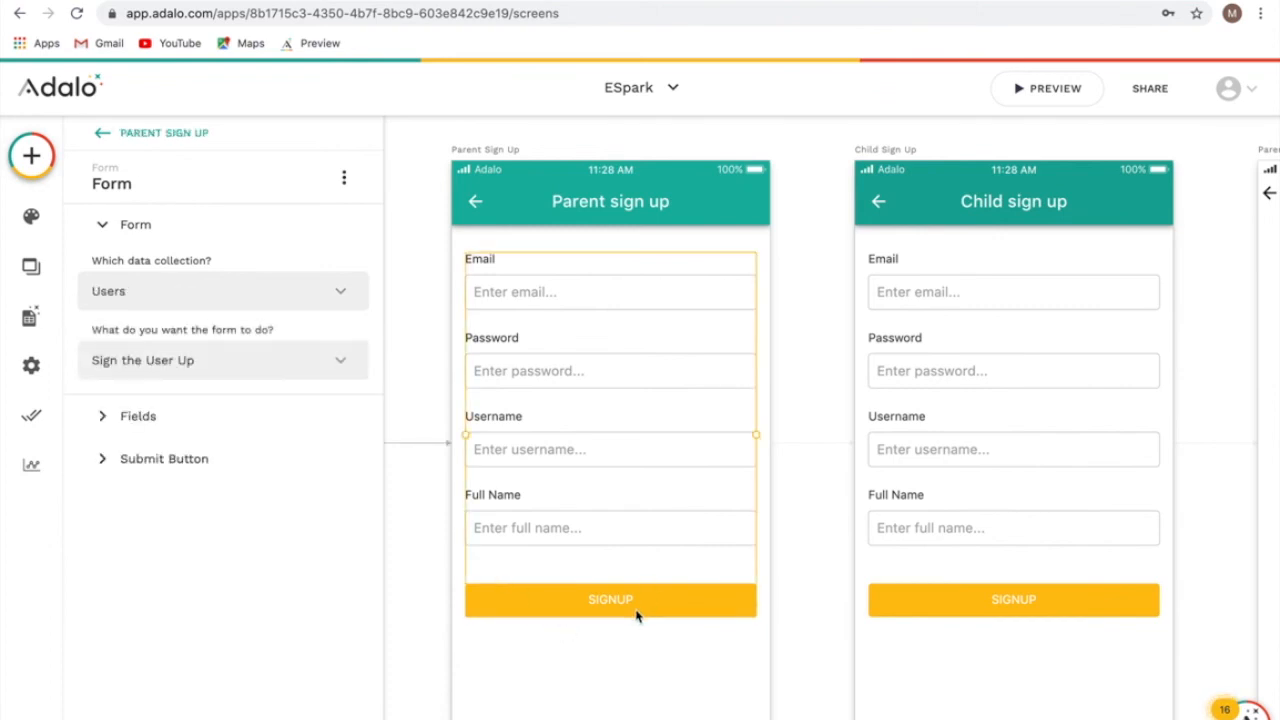
{"action": "left_click", "coordinate": [140, 462]}
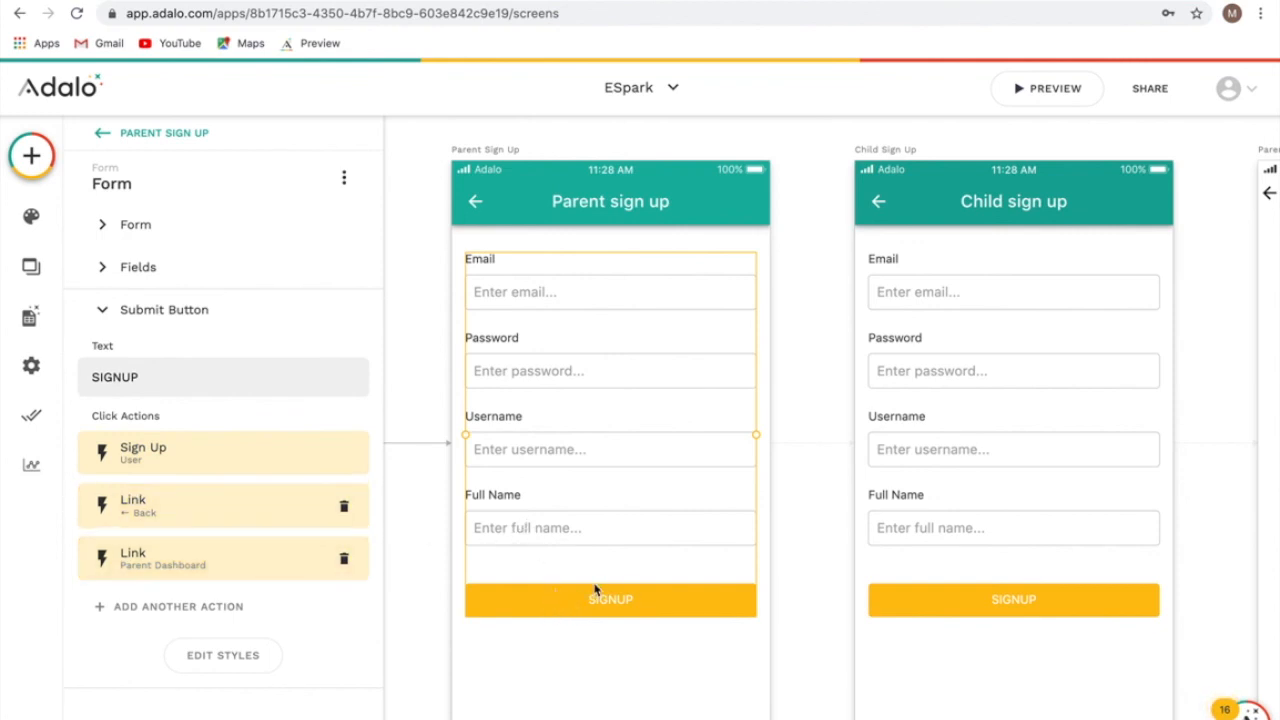
{"action": "scroll", "coordinate": [595, 590], "scroll_direction": "right", "scroll_amount": 2}
{"action": "scroll", "coordinate": [594, 590], "scroll_direction": "right", "scroll_amount": 3}
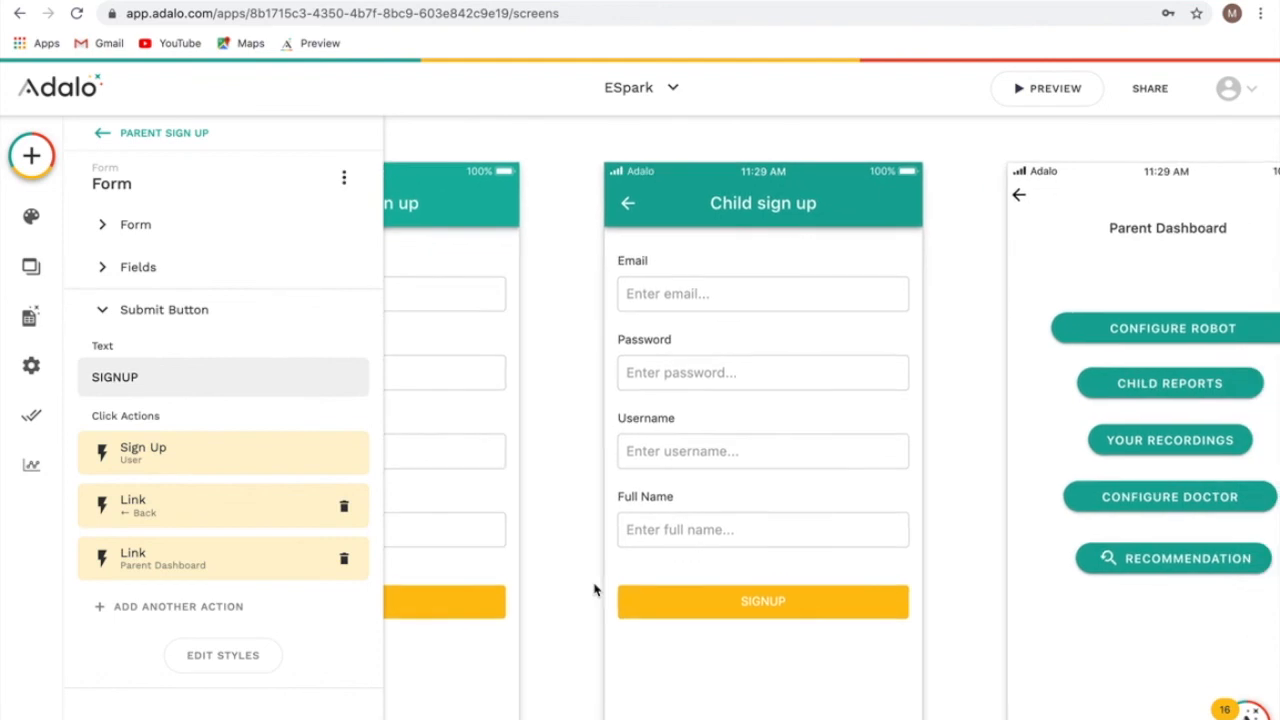
Open the App Bar settings of the Parent Sign Up screen
{"action": "scroll", "coordinate": [869, 497], "scroll_direction": "left", "scroll_amount": 5}
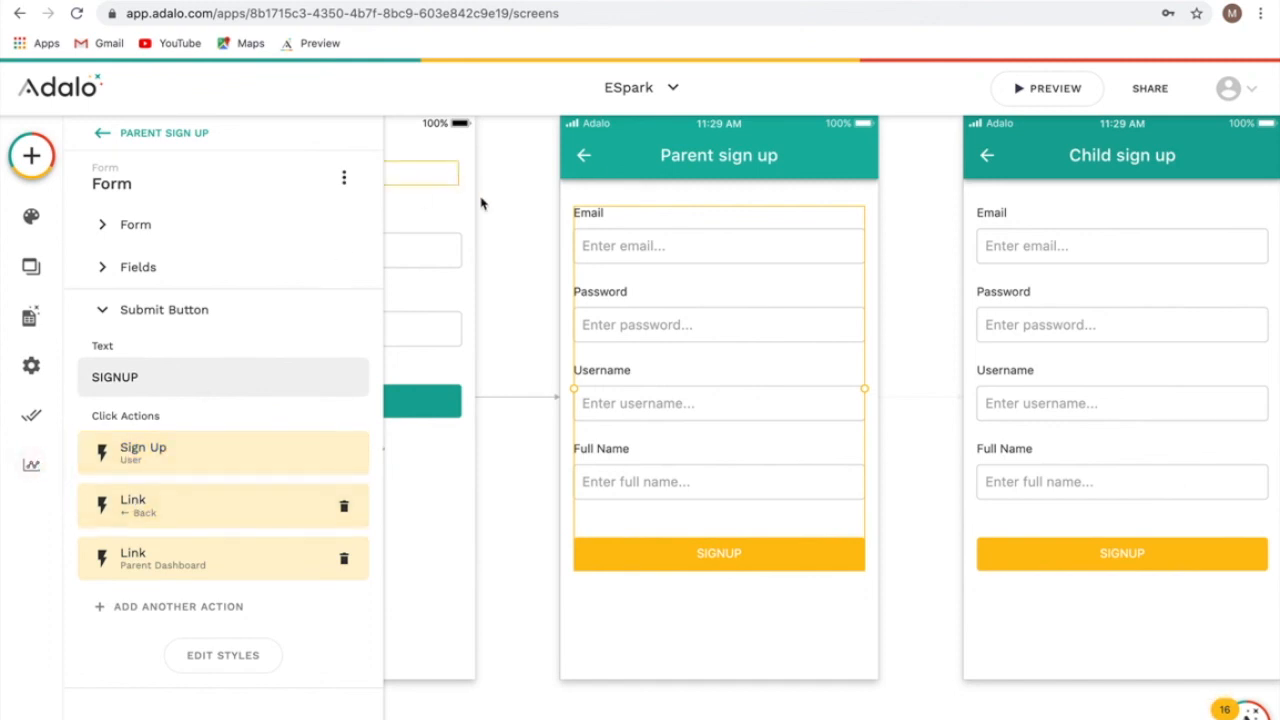
{"action": "left_click", "coordinate": [583, 153]}
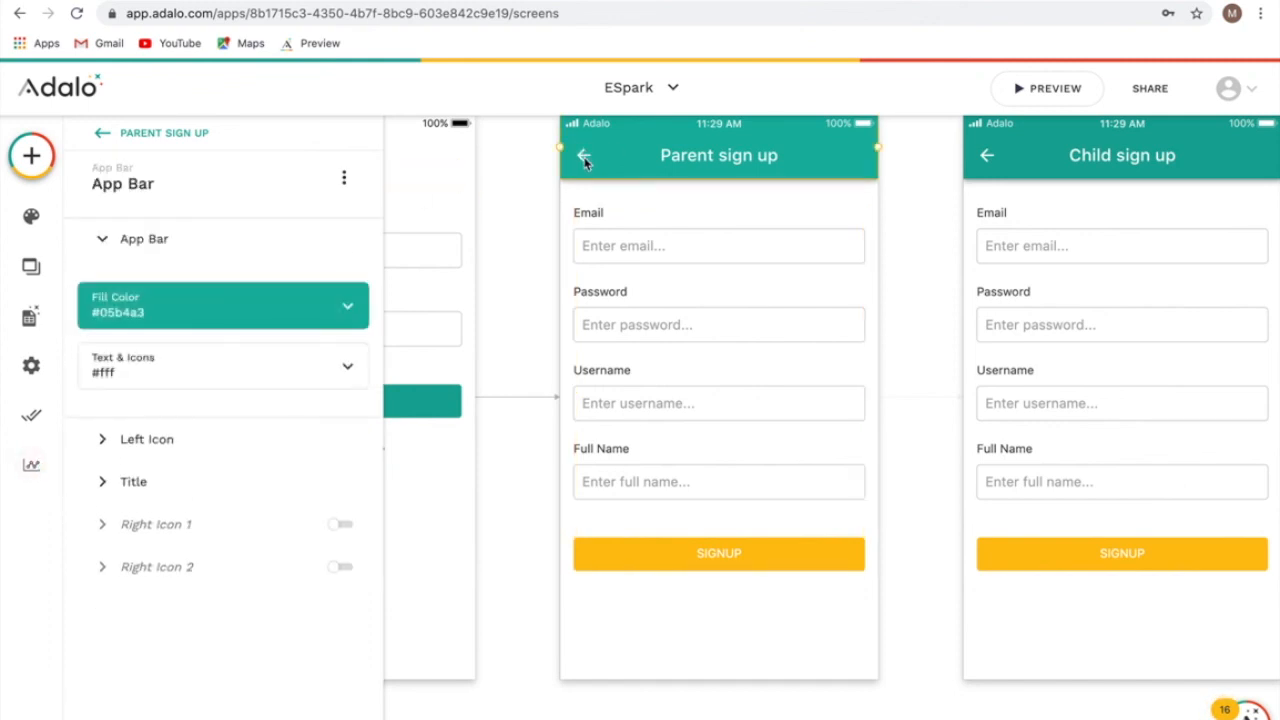